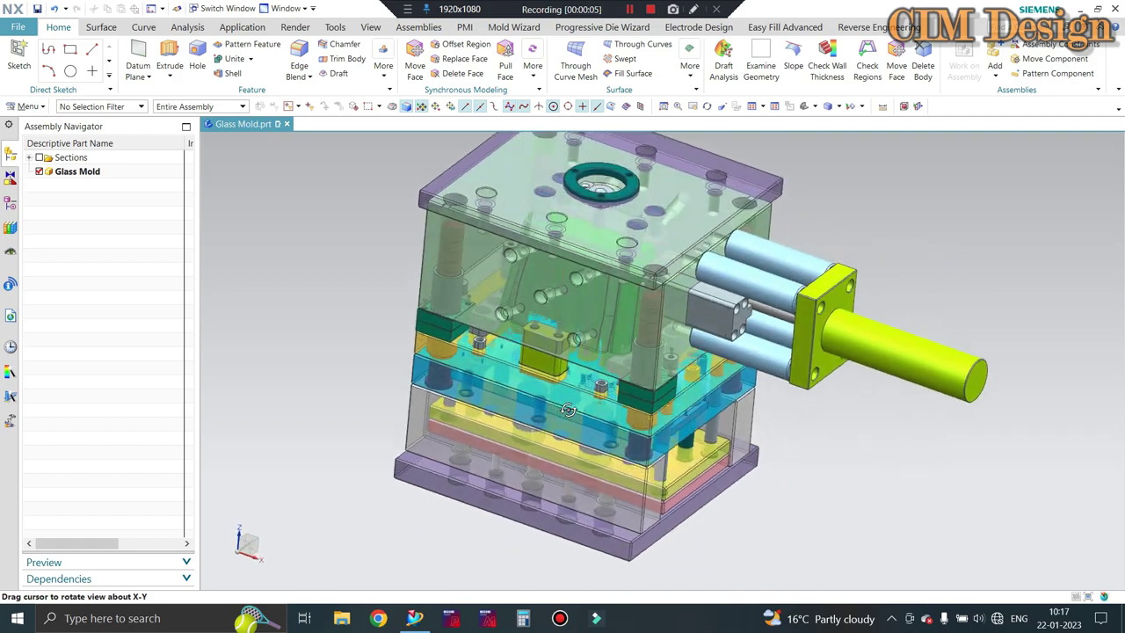
Hide the red translucent upper plate and the part covering the cyan insert.
mouse_move(571, 389)
middle_down()
mouse_move(575, 429)
mouse_move(571, 411)
mouse_move(620, 421)
middle_up()
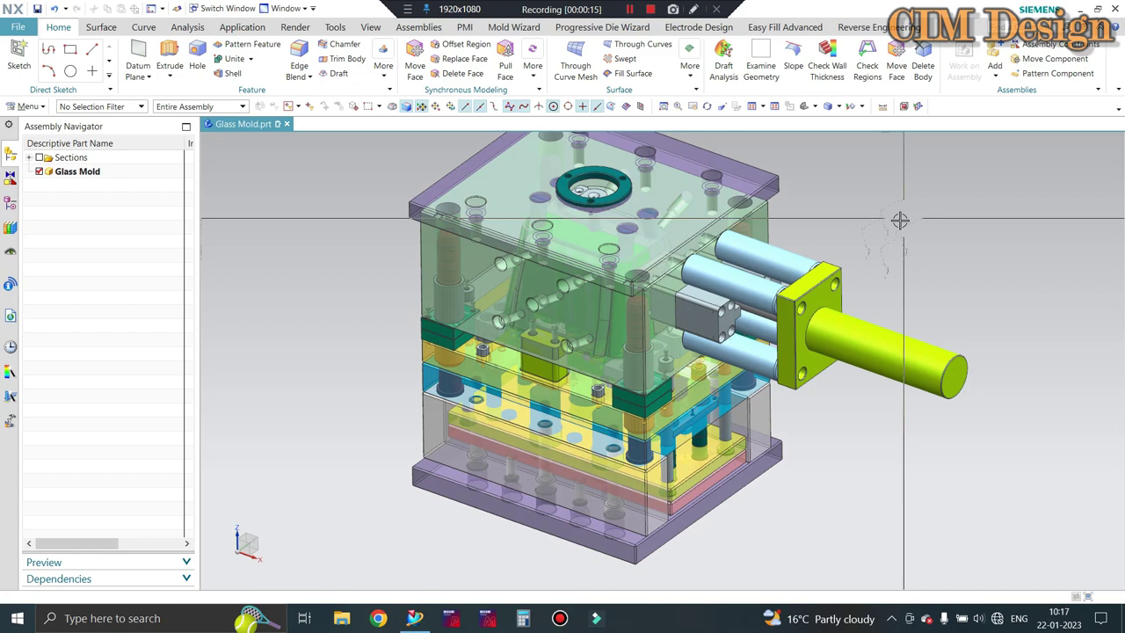
mouse_move(901, 220)
middle_down()
mouse_move(899, 202)
mouse_move(809, 176)
mouse_move(587, 378)
middle_up()
scroll(587, 387, up, 2)
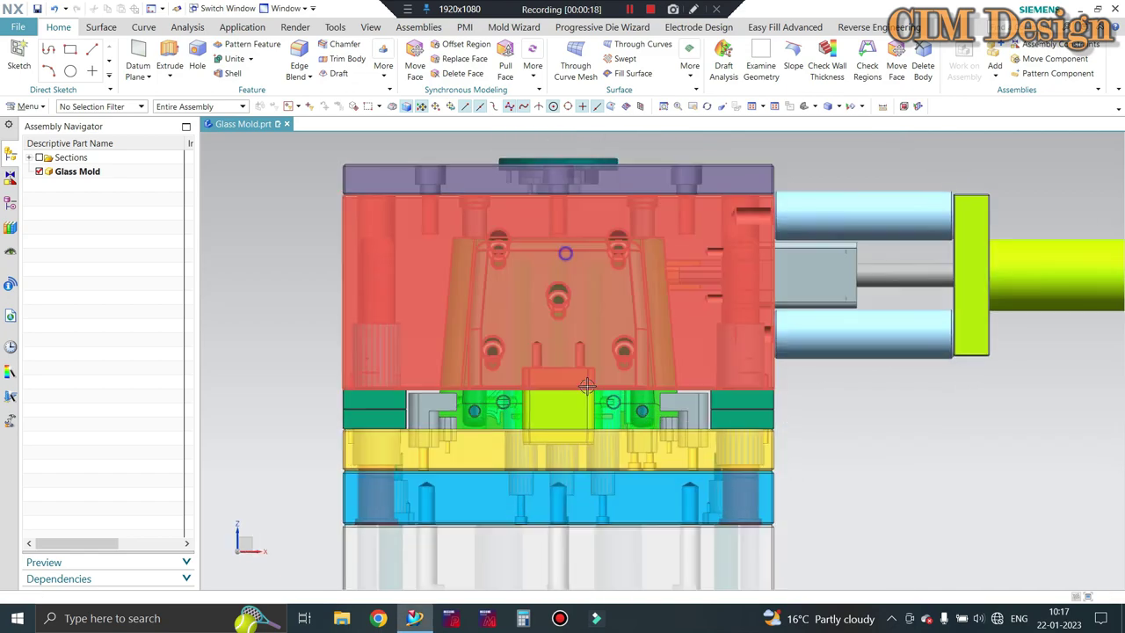
key(ctrl+b)
scroll(541, 305, up, 1)
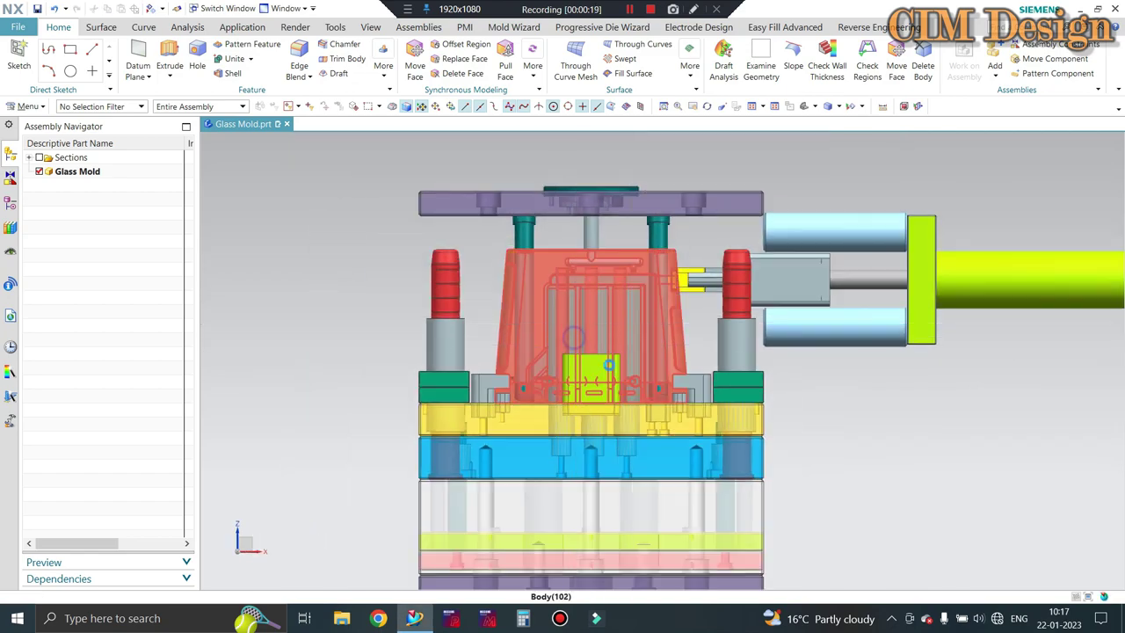
click(626, 309)
key(ctrl+b)
Return to an isometric view and hide the translucent top clamp plate.
scroll(615, 250, up, 2)
scroll(616, 250, up, 1)
scroll(668, 390, down, 2)
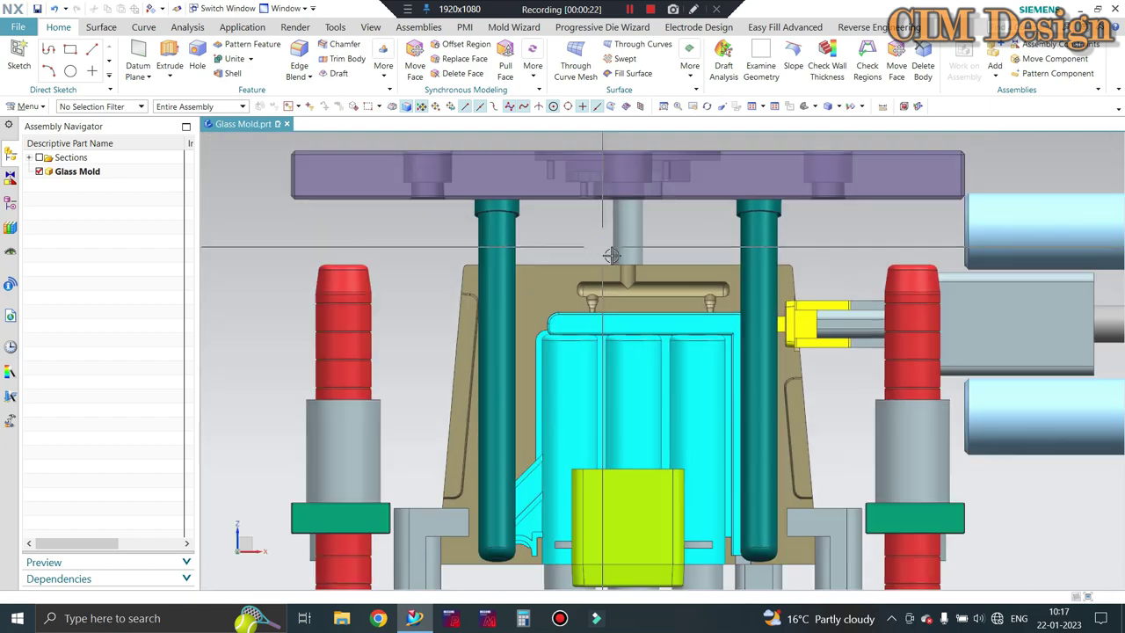
scroll(707, 406, down, 1)
middle_drag(783, 428, 561, 209)
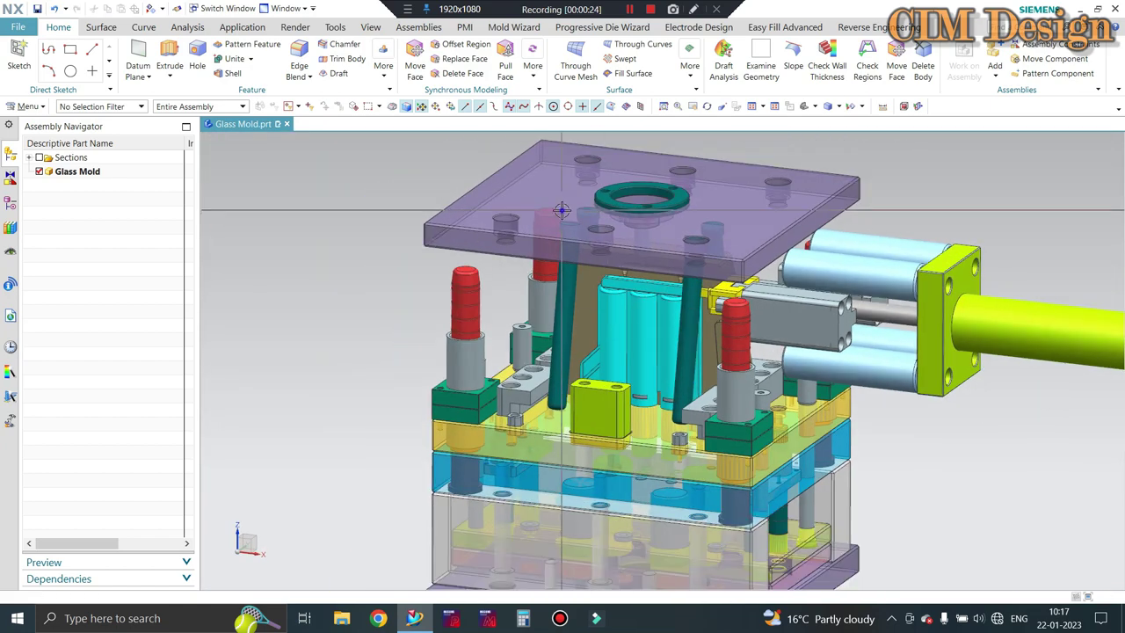
click(561, 209)
key(ctrl+b)
Hide a plate in the lower mold, then tilt the mold to a top view.
scroll(734, 357, down, 1)
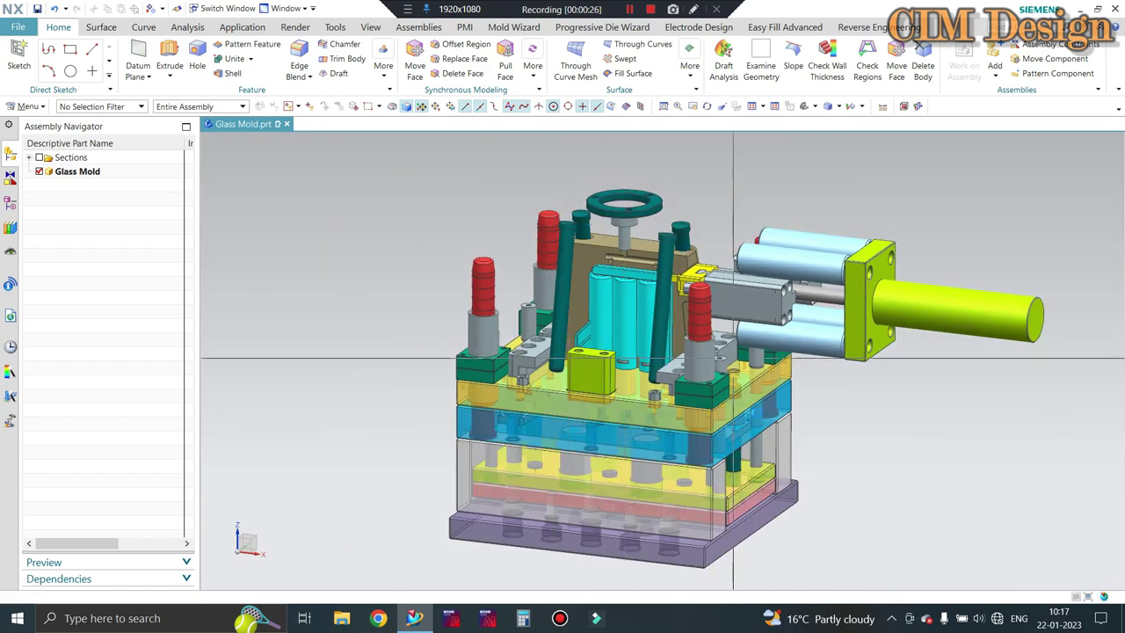
mouse_move(933, 466)
middle_down()
mouse_move(912, 455)
mouse_move(924, 477)
mouse_move(758, 447)
middle_up()
click(758, 447)
key(ctrl+b)
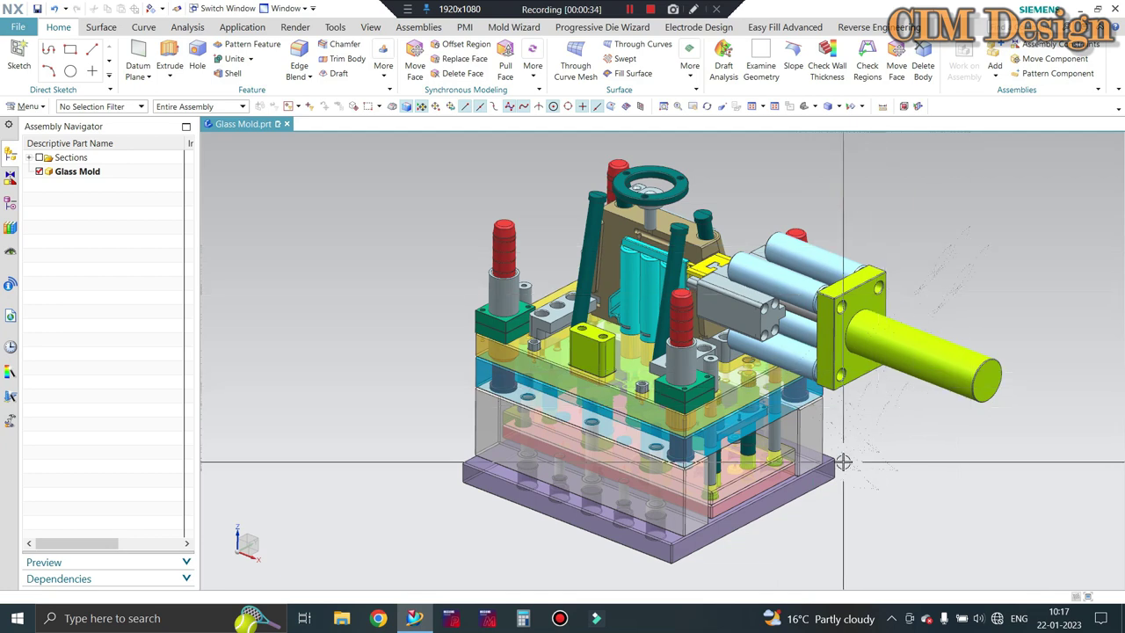
scroll(858, 475, up, 1)
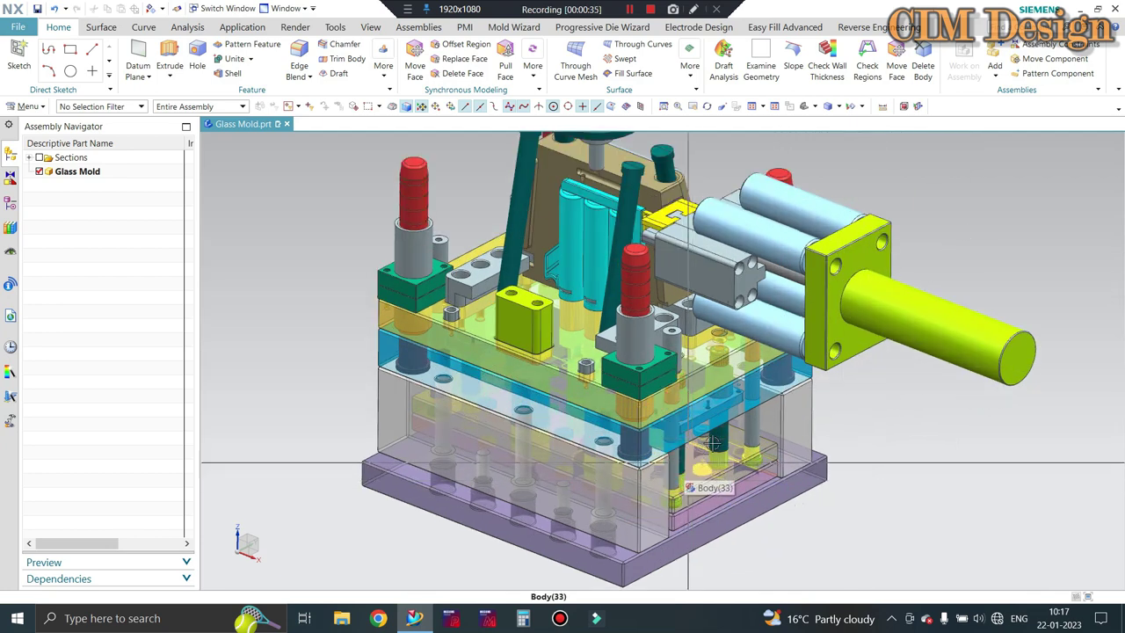
scroll(594, 466, down, 1)
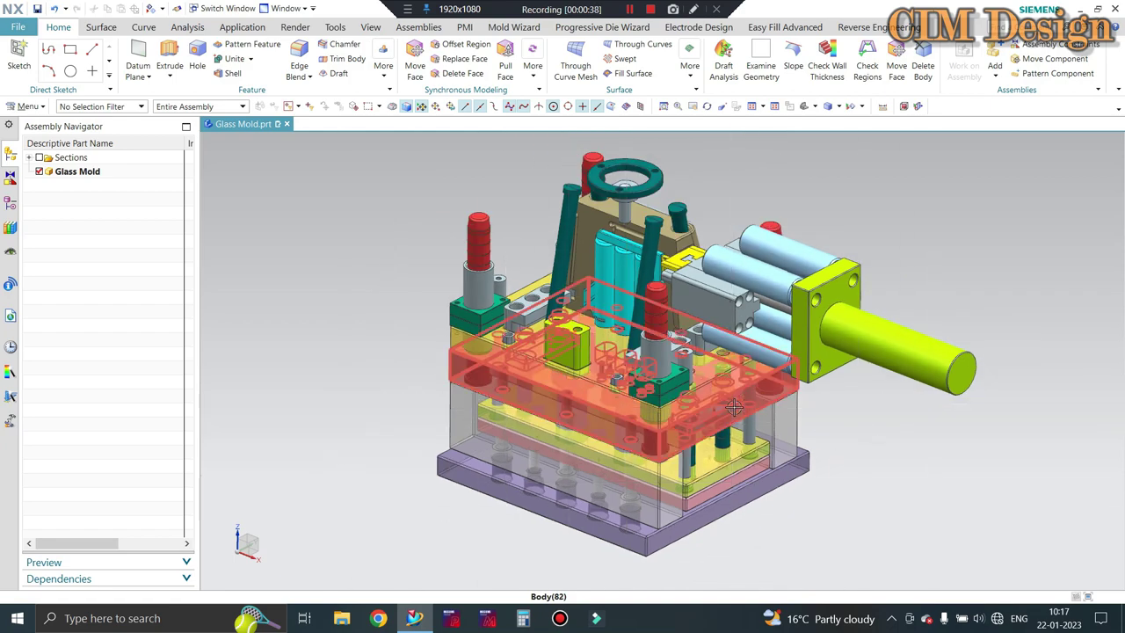
scroll(592, 422, up, 1)
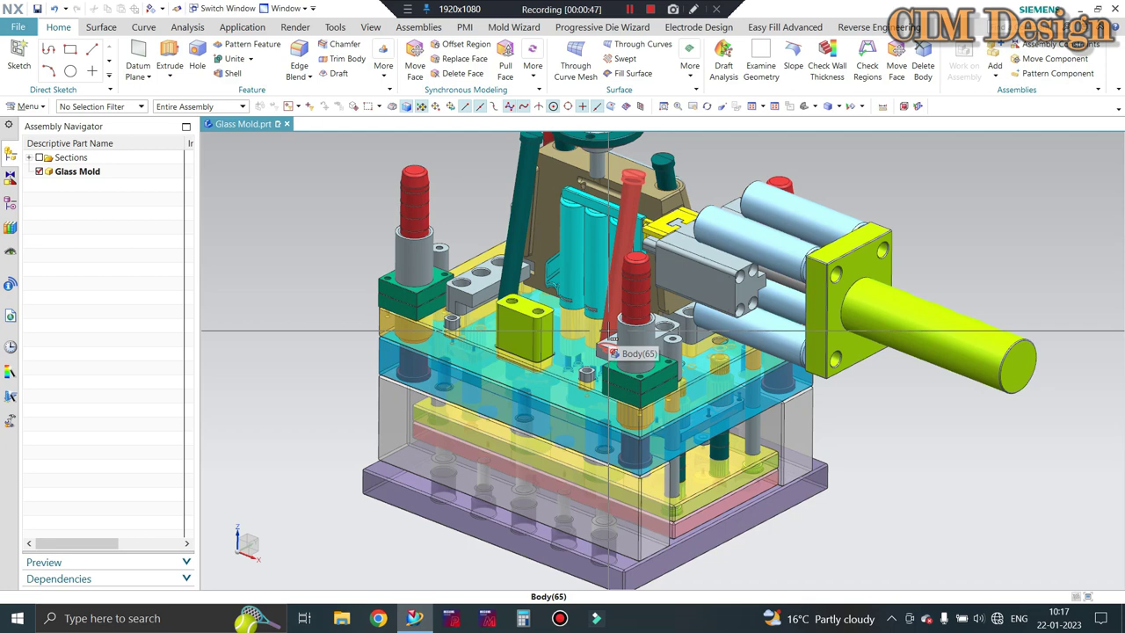
scroll(605, 330, down, 3)
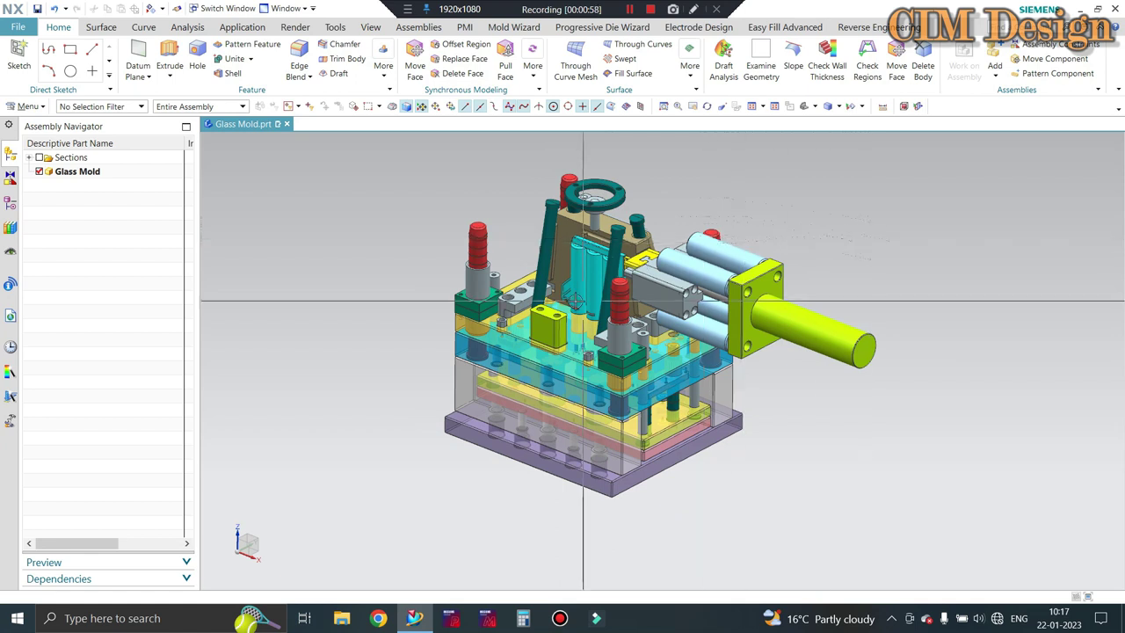
middle_drag(576, 302, 682, 219)
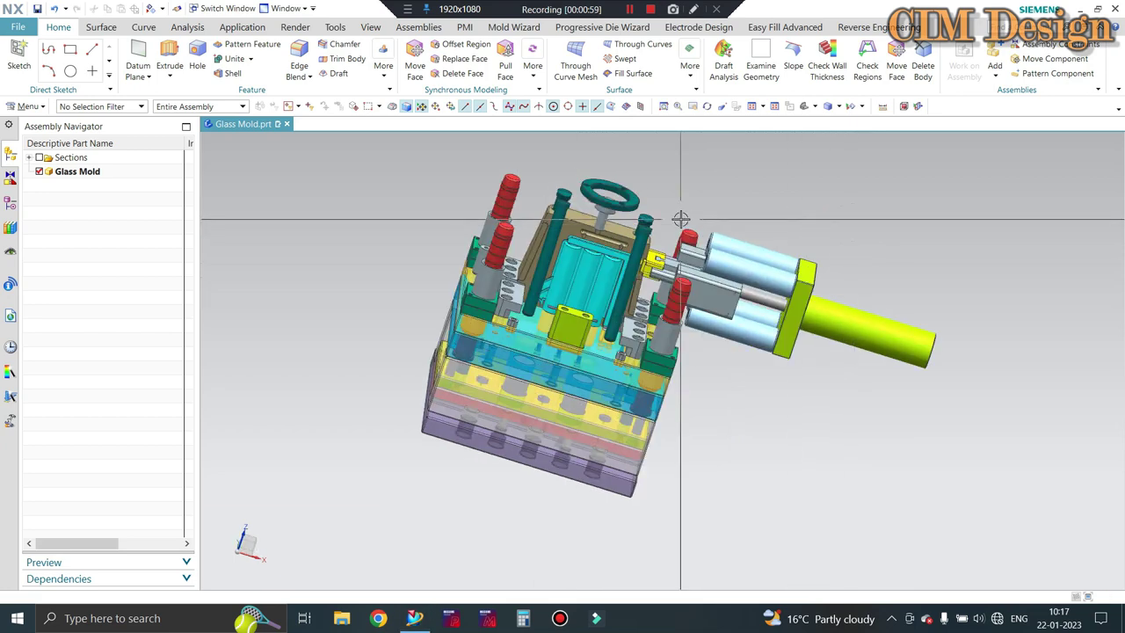
Hide everything except the cyan three-cylinder part using Invert Selection.
key(ctrl+b)
click(604, 277)
scroll(601, 308, down, 1)
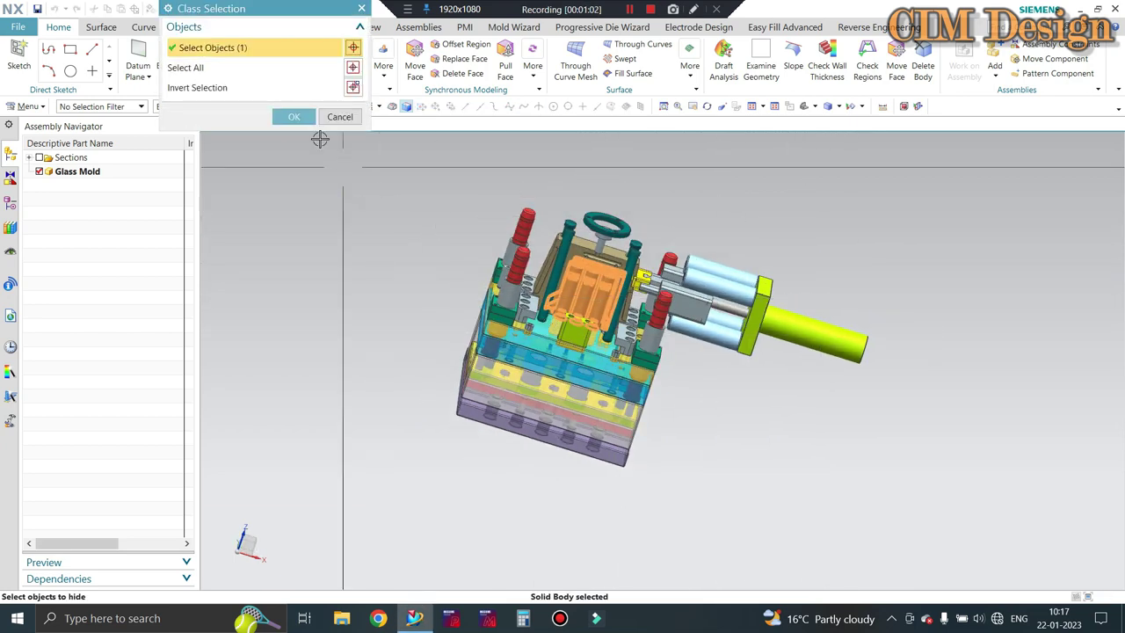
click(353, 87)
middle_click(708, 216)
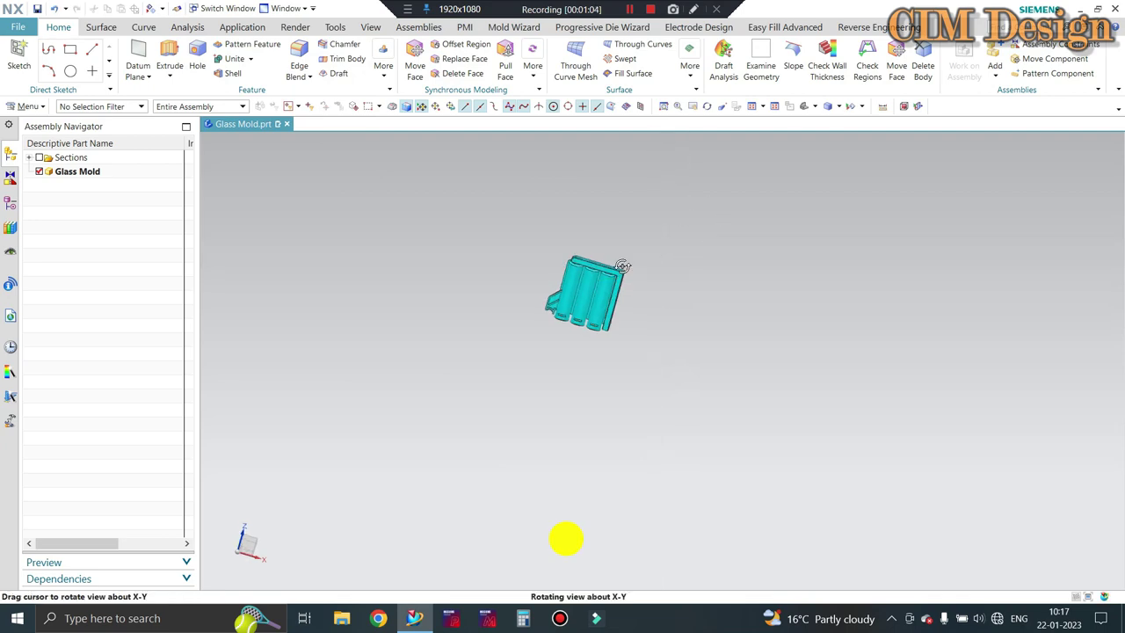
Inspect the isolated part face-on, then tilted to show the cylinder ends.
middle_drag(622, 267, 633, 284)
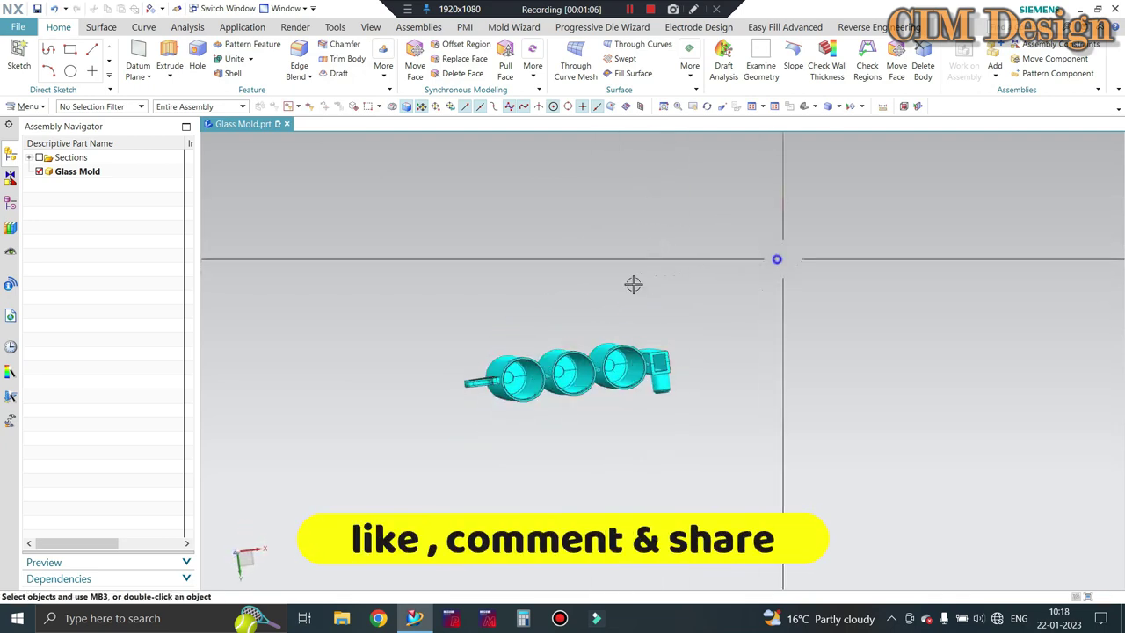
key(F8)
scroll(633, 290, up, 3)
scroll(598, 290, down, 2)
scroll(533, 289, down, 1)
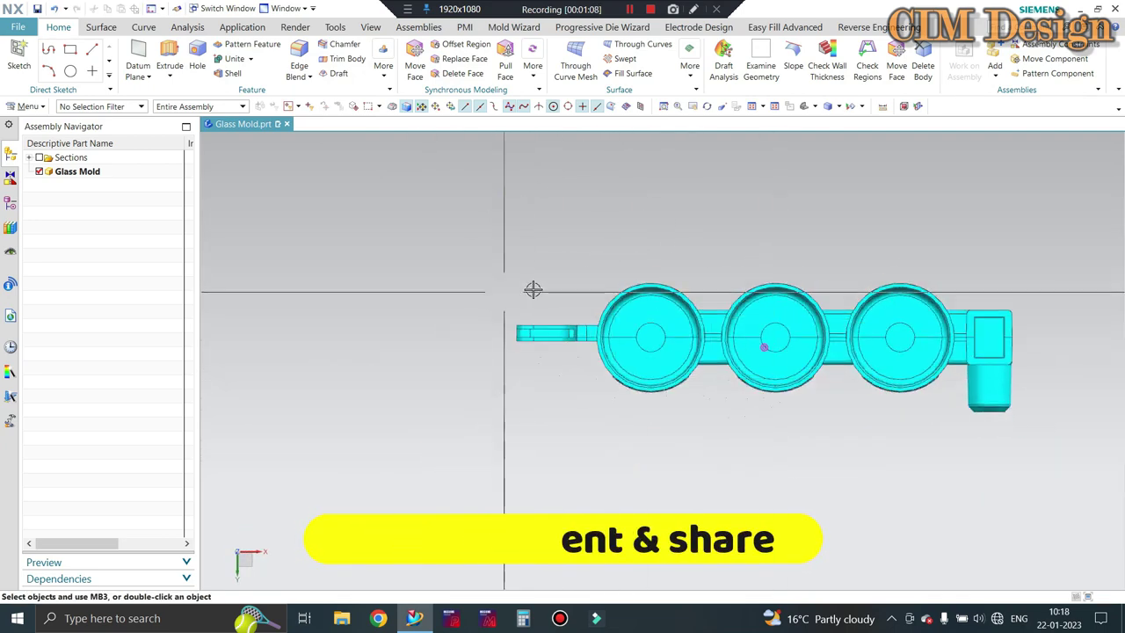
mouse_move(532, 289)
middle_down()
mouse_move(779, 372)
mouse_move(754, 319)
mouse_move(785, 388)
mouse_move(835, 396)
mouse_move(811, 378)
mouse_move(808, 353)
mouse_move(642, 518)
middle_up()
scroll(568, 558, up, 3)
scroll(638, 459, up, 2)
middle_drag(638, 459, 634, 436)
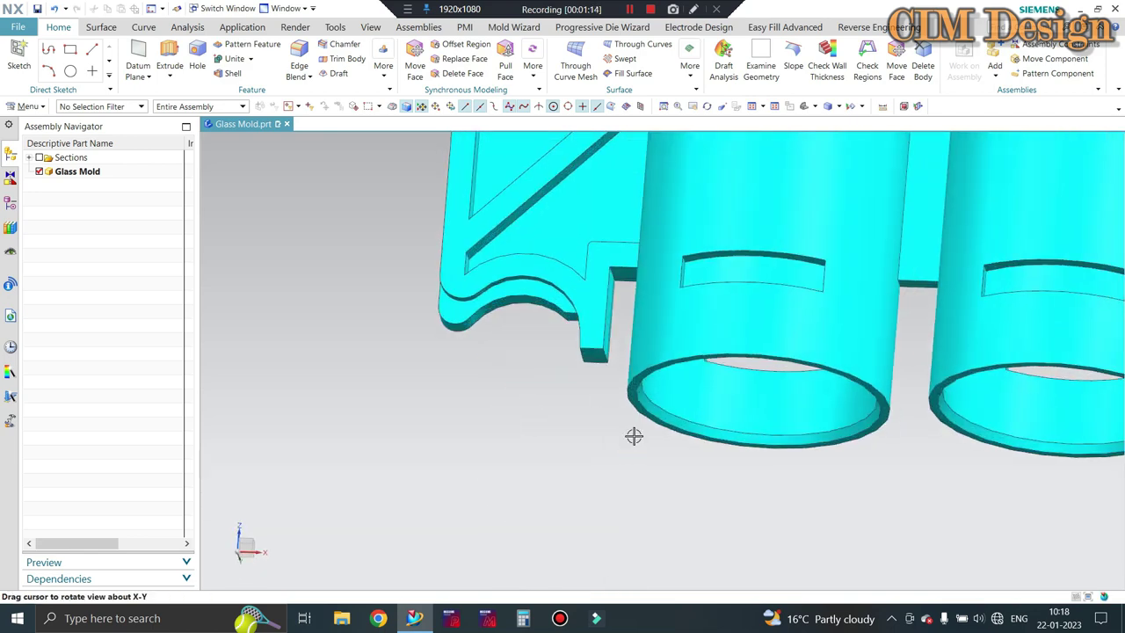
scroll(618, 397, up, 2)
scroll(595, 407, down, 3)
scroll(600, 424, down, 2)
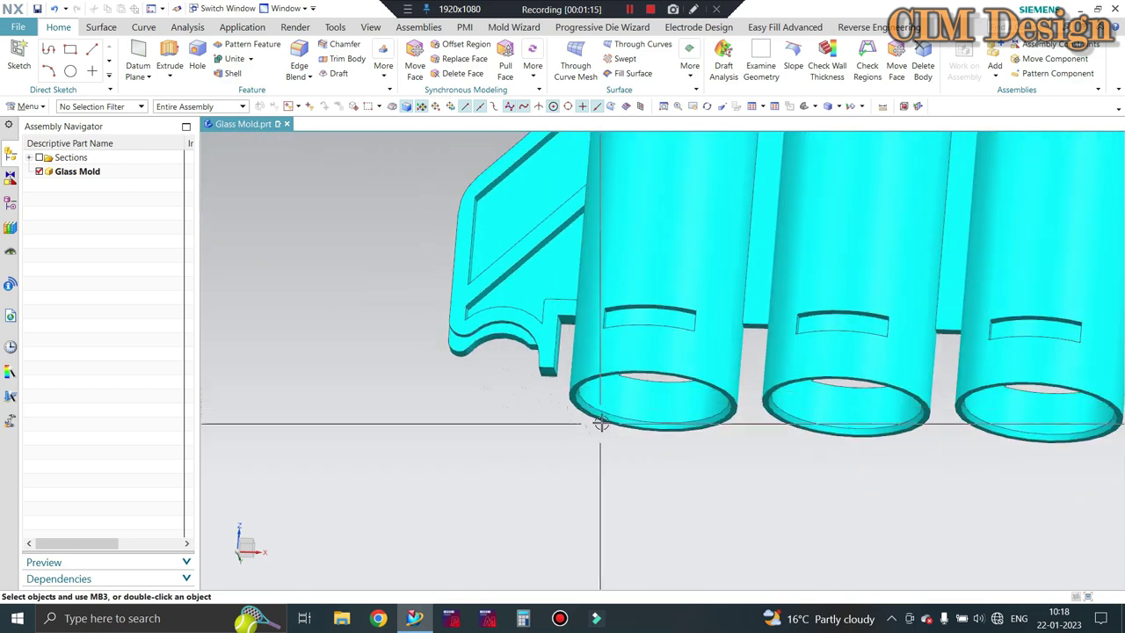
scroll(555, 376, up, 2)
scroll(855, 400, down, 2)
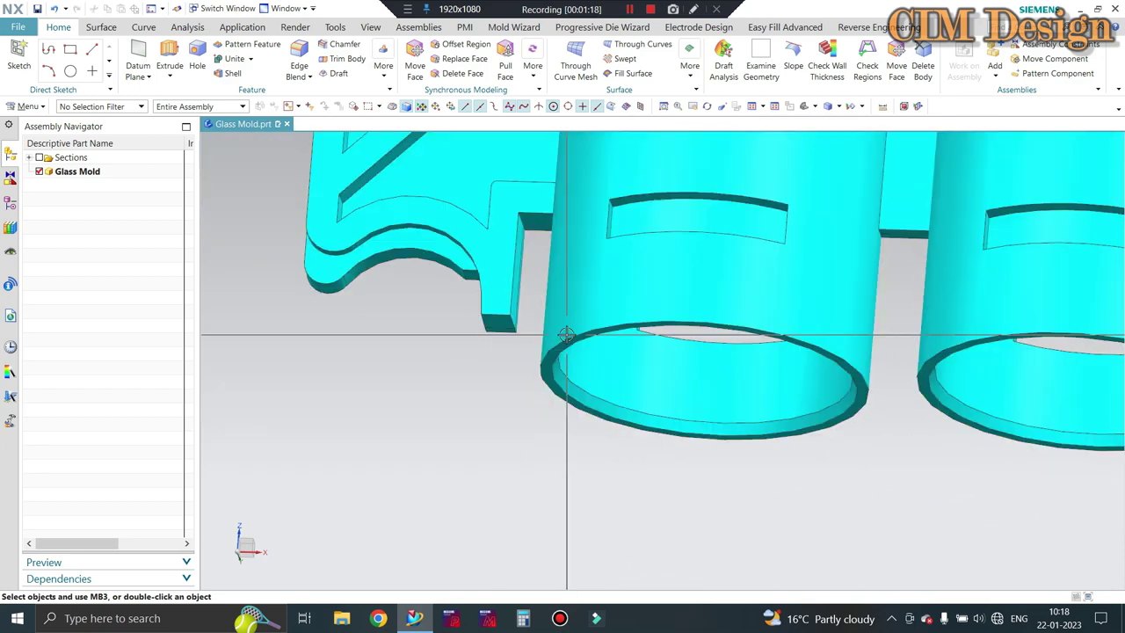
scroll(538, 377, down, 2)
scroll(854, 465, down, 2)
scroll(765, 362, up, 2)
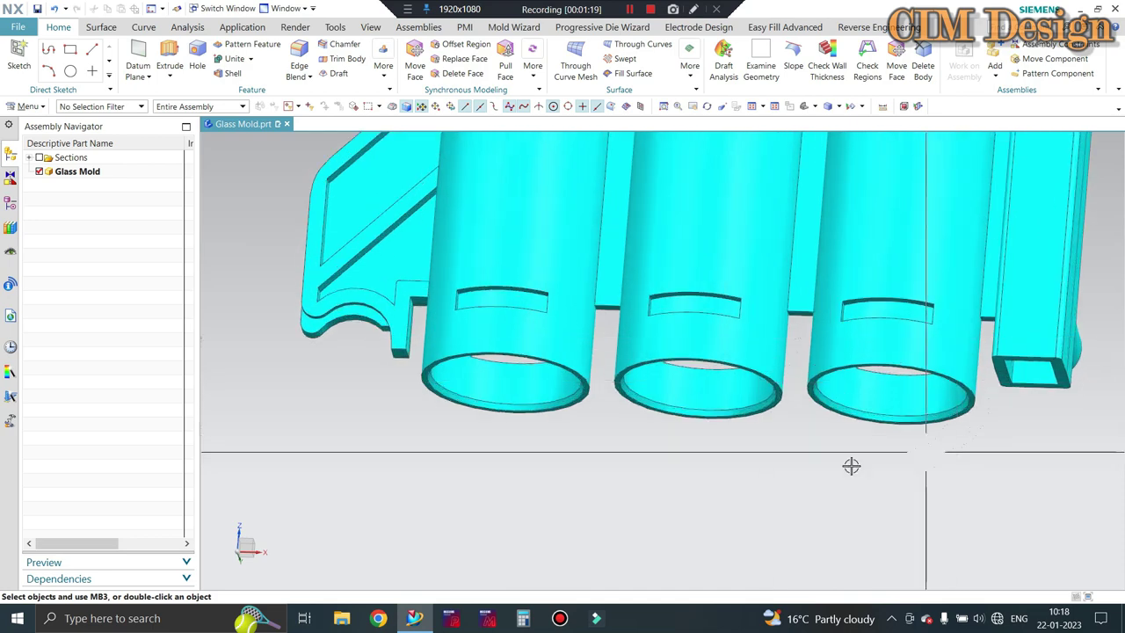
View the part from top, front and isometric angles, looking down into the cylinder openings.
middle_drag(820, 455, 734, 311)
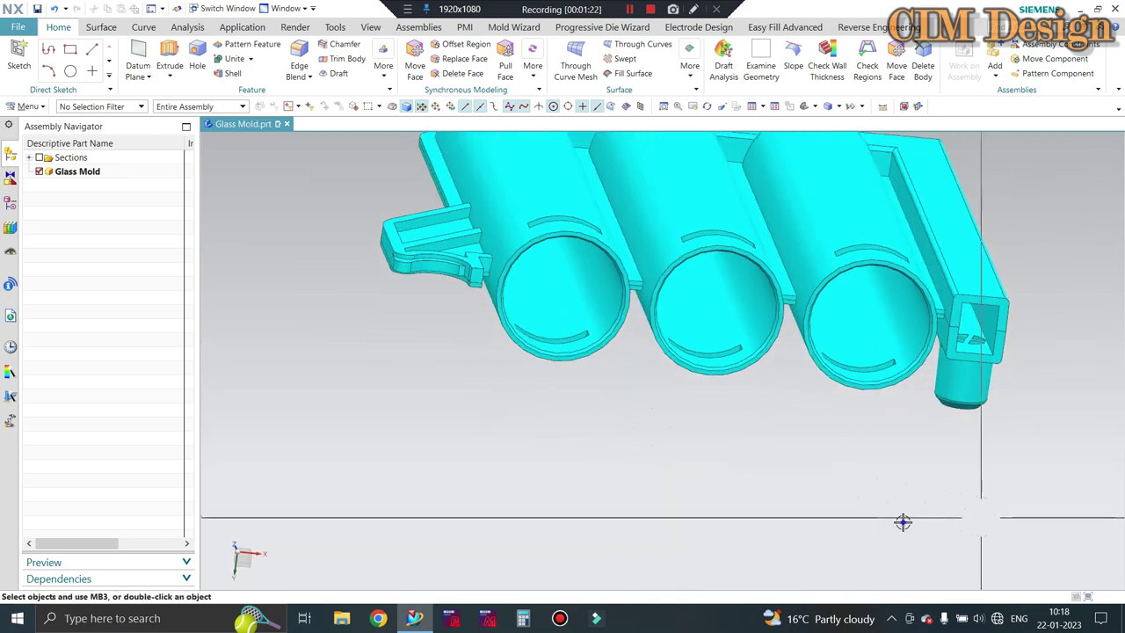
mouse_move(691, 246)
middle_down()
mouse_move(744, 401)
mouse_move(721, 326)
middle_up()
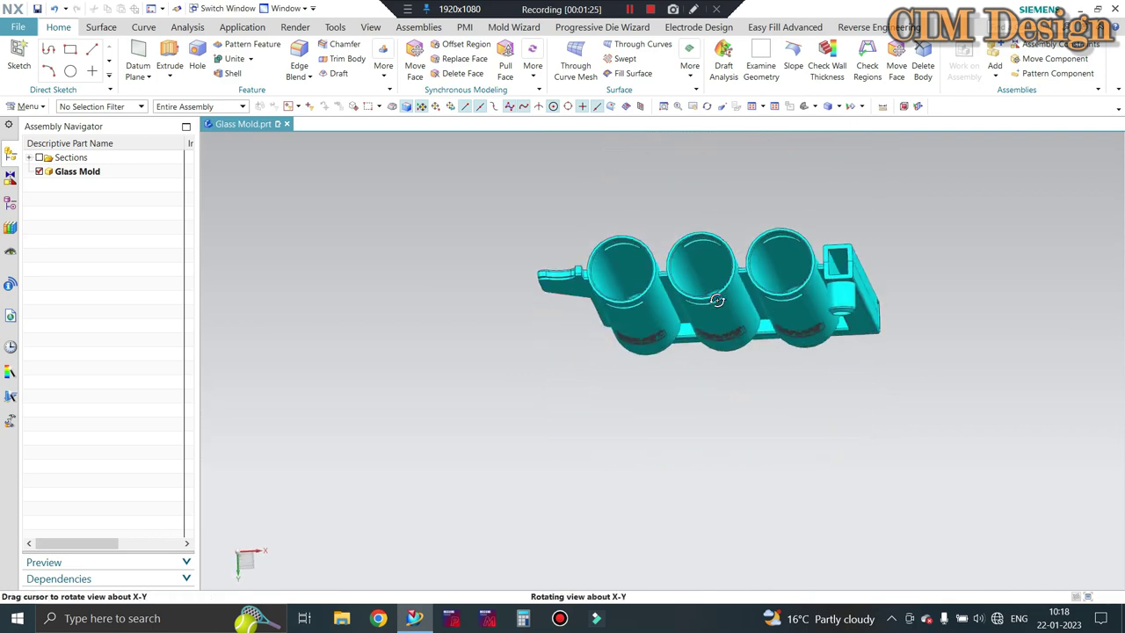
mouse_move(659, 187)
middle_down()
mouse_move(748, 258)
mouse_move(688, 465)
mouse_move(612, 482)
mouse_move(638, 392)
mouse_move(653, 432)
mouse_move(949, 574)
middle_up()
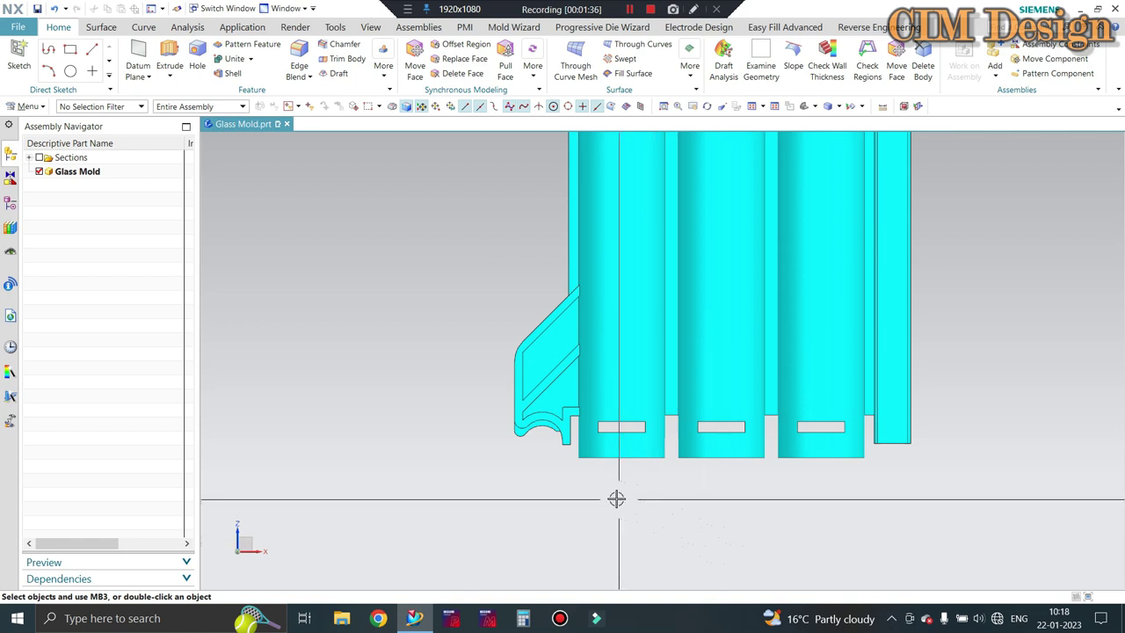
scroll(704, 423, up, 2)
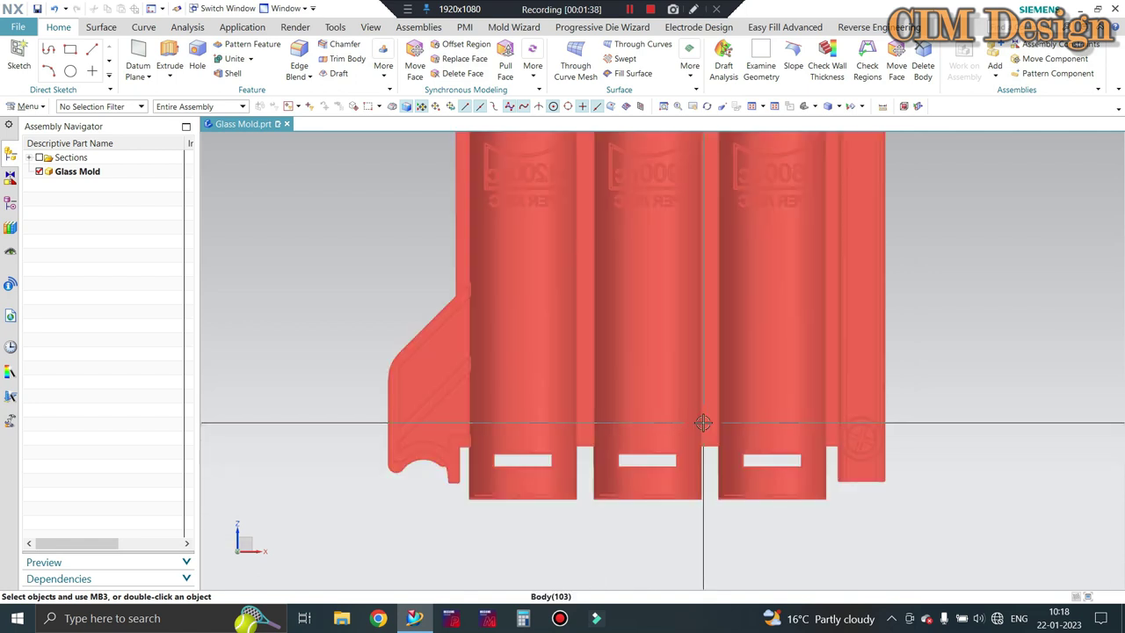
scroll(572, 431, down, 2)
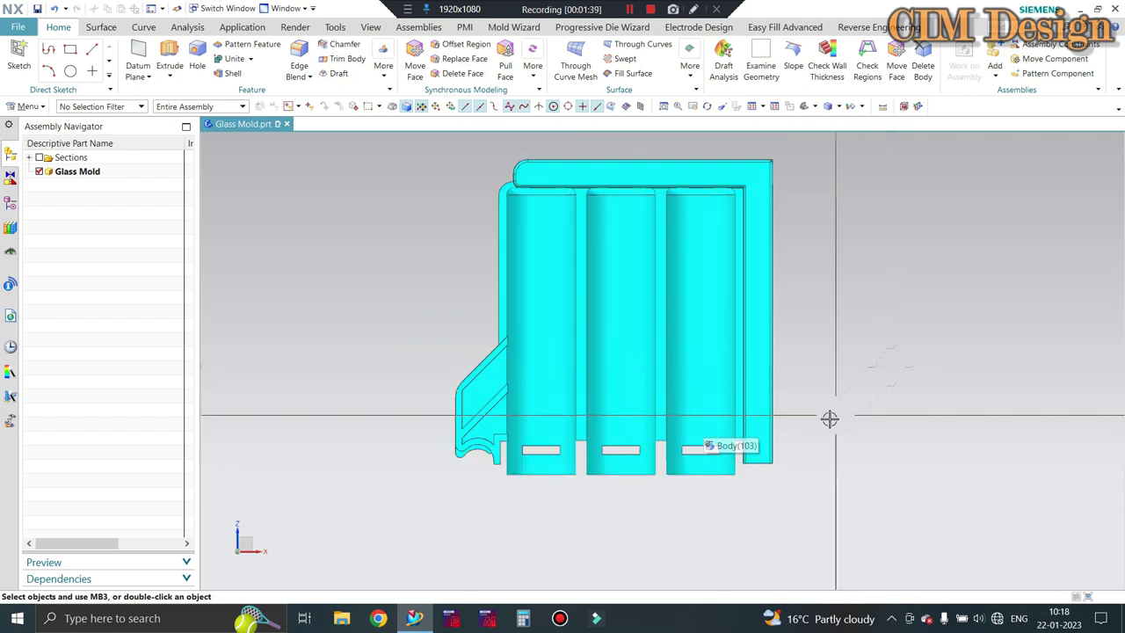
mouse_move(830, 419)
middle_down()
mouse_move(801, 437)
mouse_move(808, 356)
middle_up()
mouse_move(688, 414)
middle_down()
mouse_move(761, 382)
mouse_move(737, 297)
mouse_move(832, 261)
middle_up()
View the part flat into the cylinders, from the front, and from above the three openings.
key(F8)
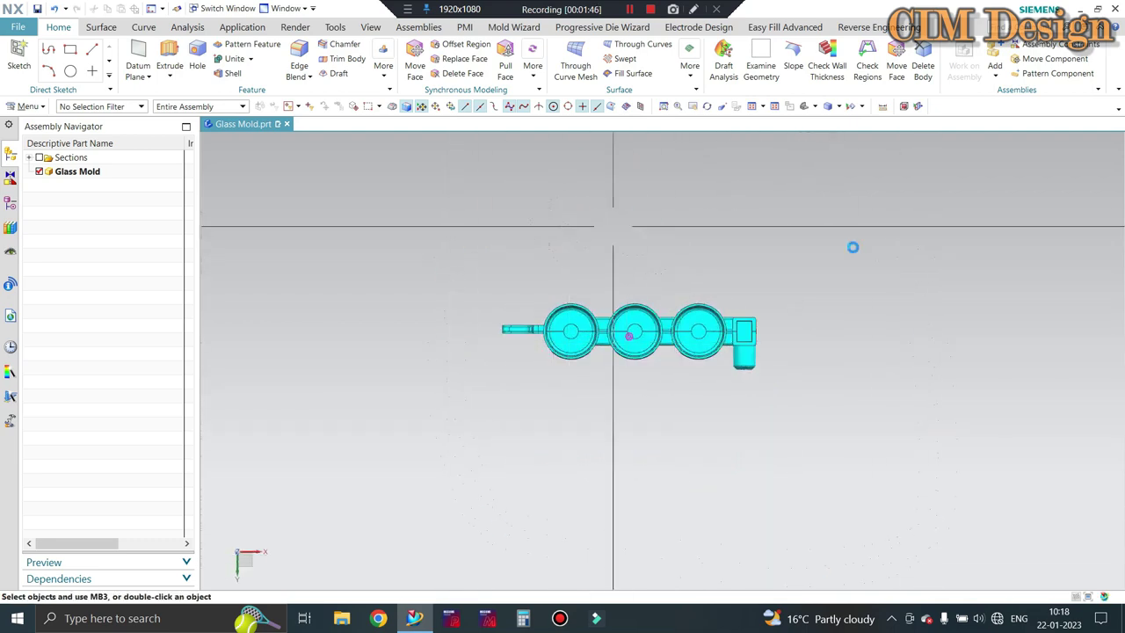
scroll(622, 293, up, 2)
scroll(671, 290, up, 1)
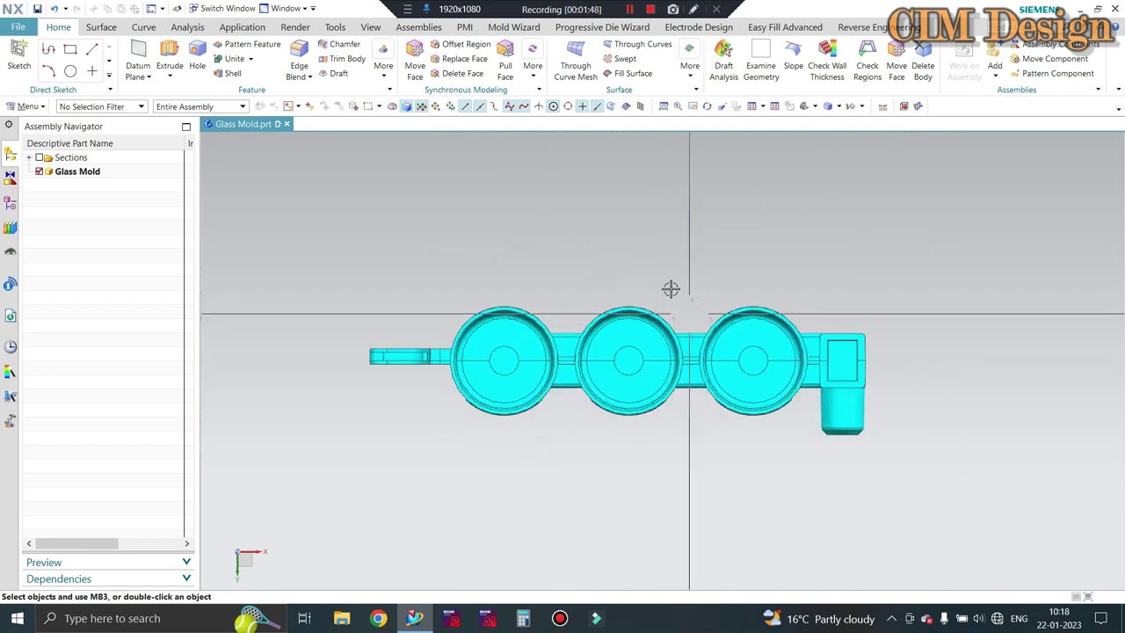
middle_drag(542, 356, 540, 405)
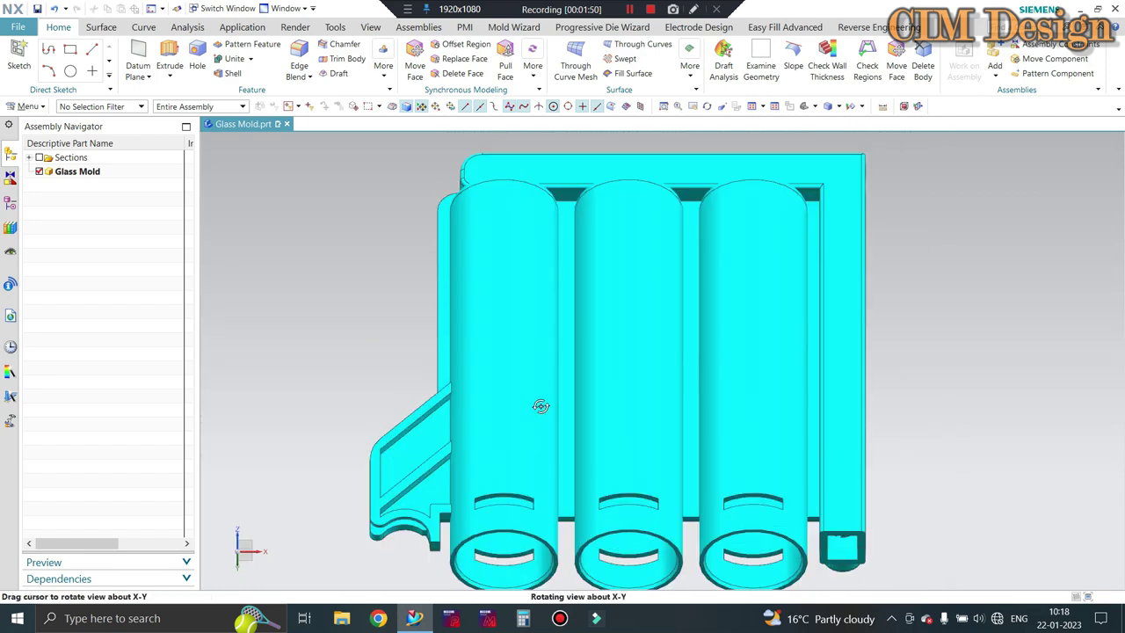
middle_drag(686, 369, 814, 366)
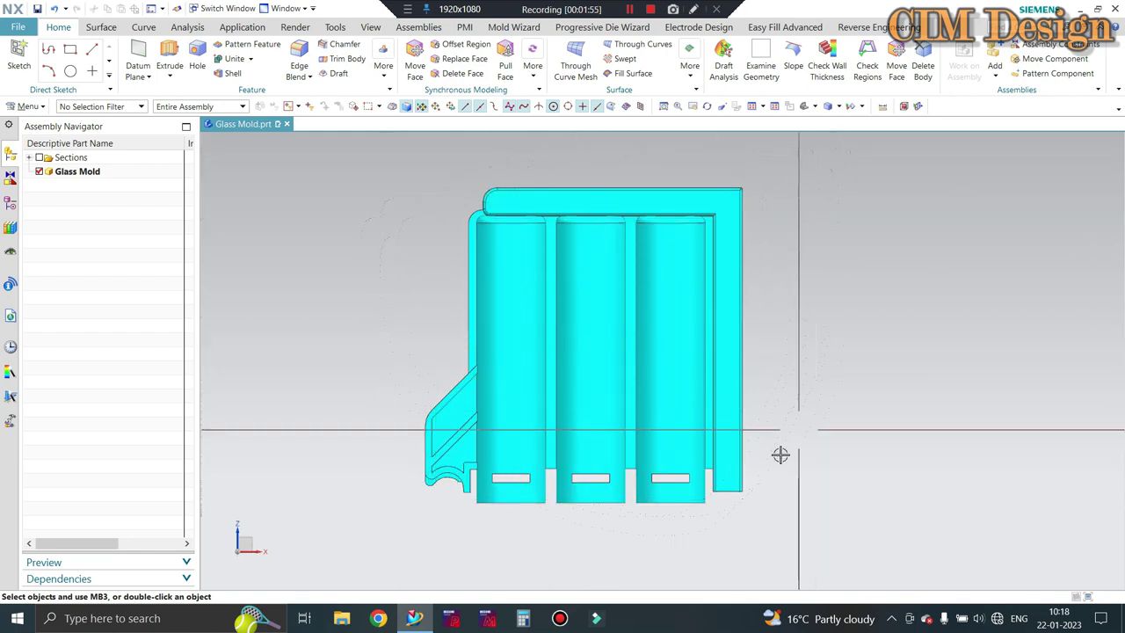
middle_drag(781, 455, 847, 252)
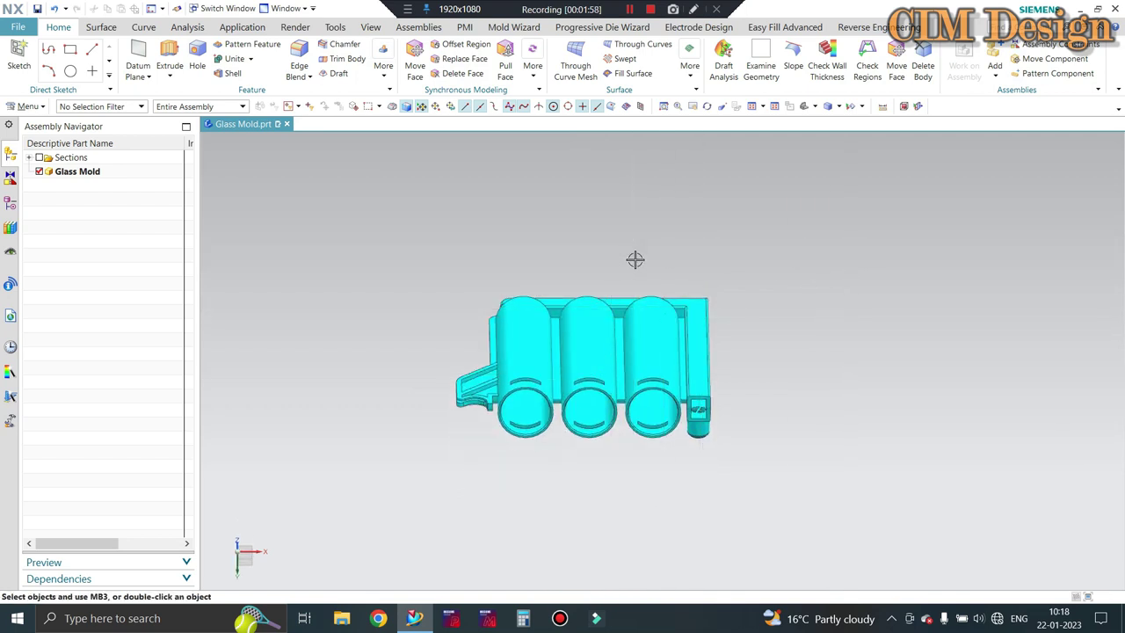
mouse_move(635, 259)
middle_down()
mouse_move(703, 314)
mouse_move(819, 279)
middle_up()
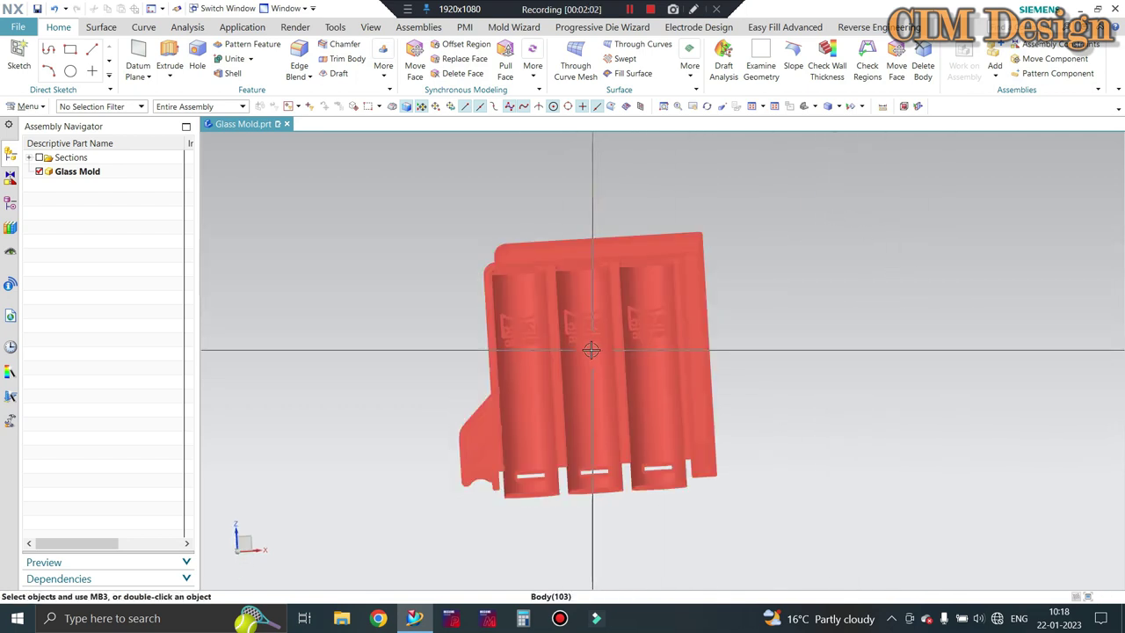
mouse_move(591, 349)
middle_down()
mouse_move(578, 228)
mouse_move(577, 264)
middle_up()
scroll(555, 348, up, 2)
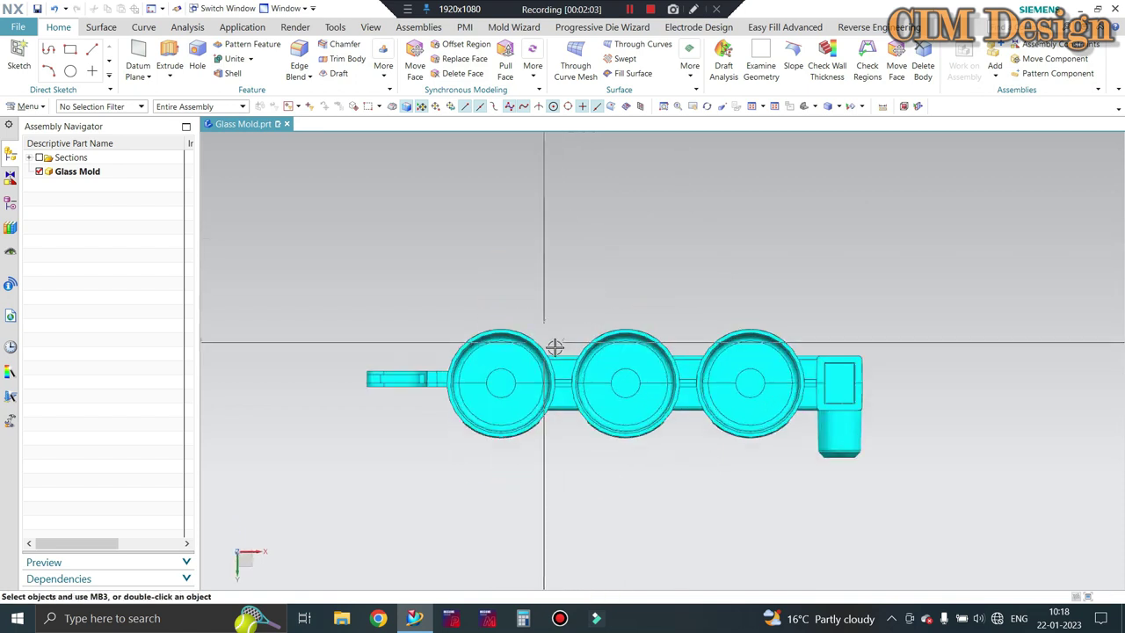
Orbit the part to inspect its other sides and front-oblique angles.
middle_drag(565, 314, 686, 327)
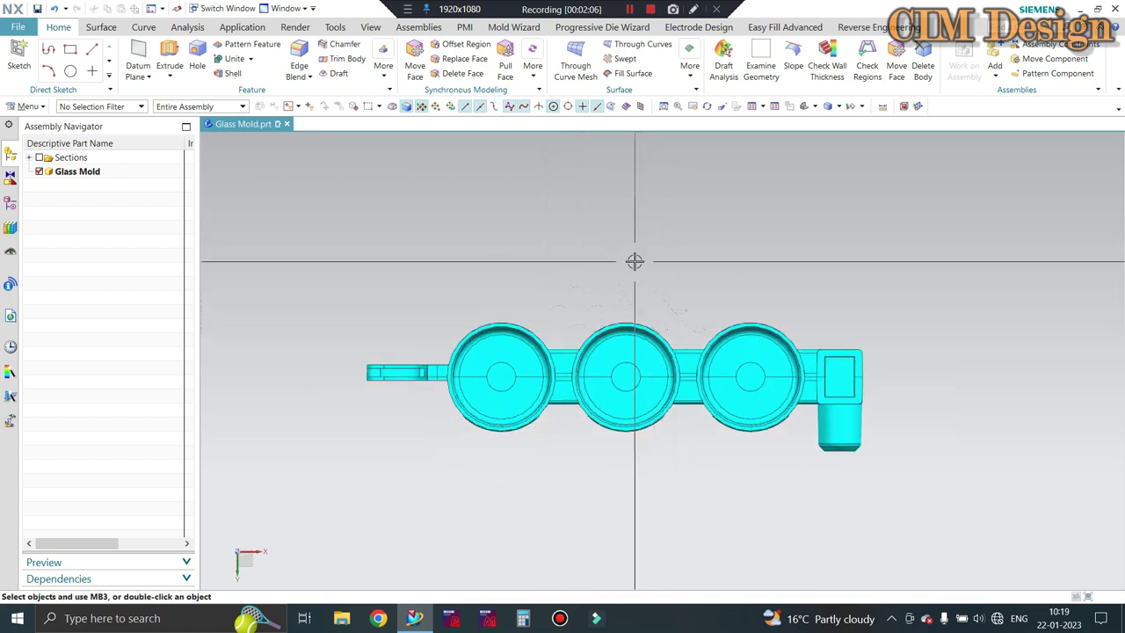
scroll(540, 281, up, 1)
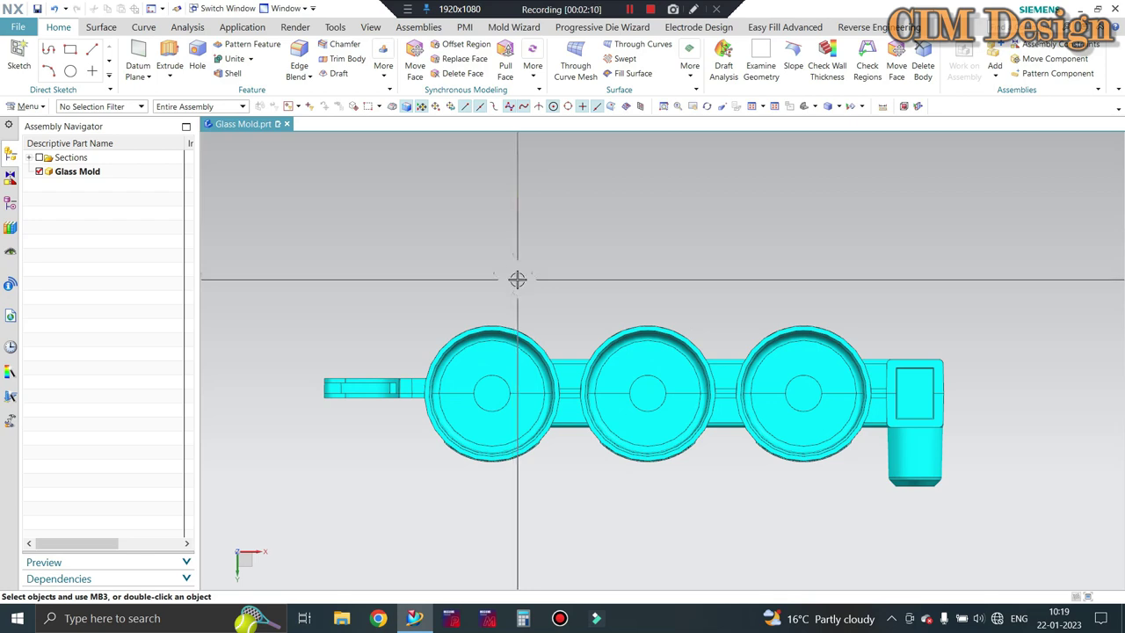
scroll(576, 370, up, 2)
scroll(573, 378, down, 1)
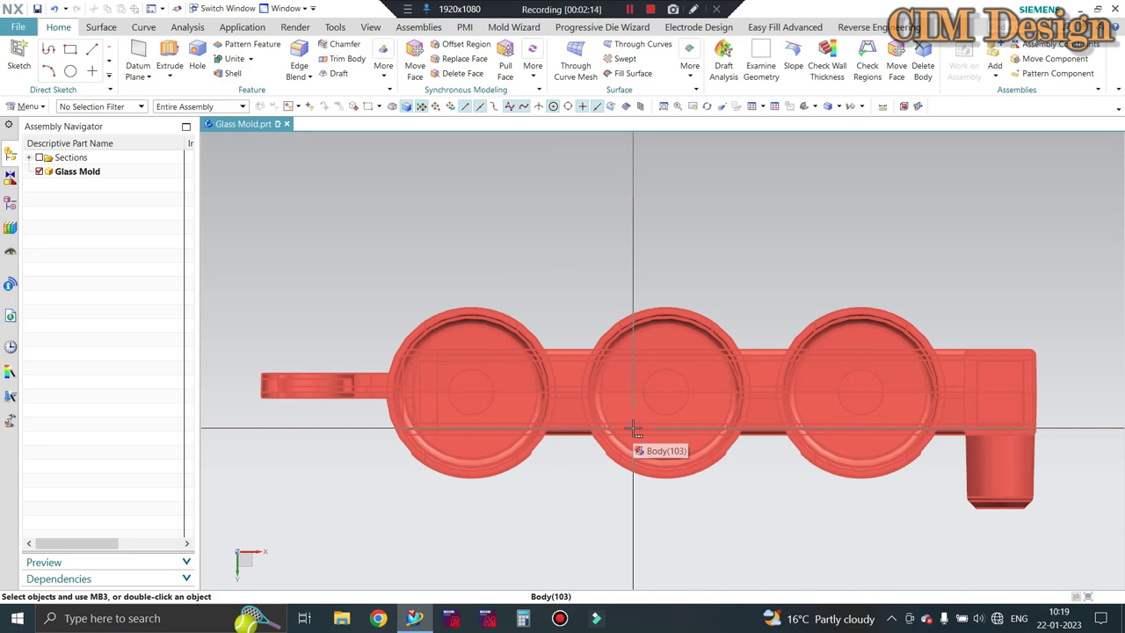
scroll(577, 320, down, 2)
middle_drag(577, 319, 1017, 385)
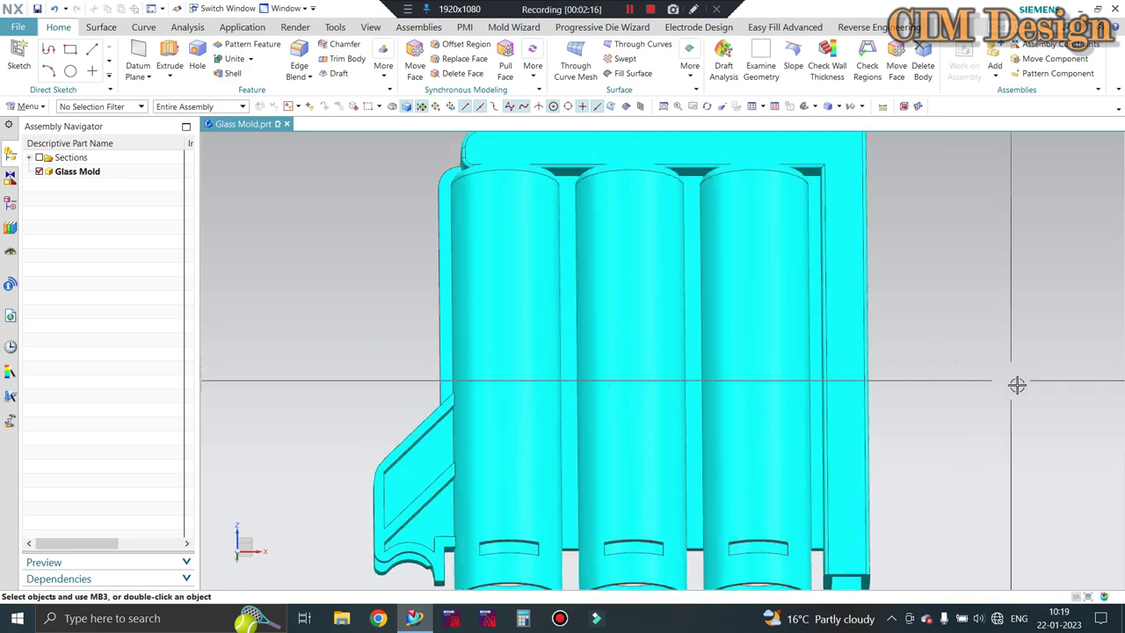
scroll(454, 233, down, 2)
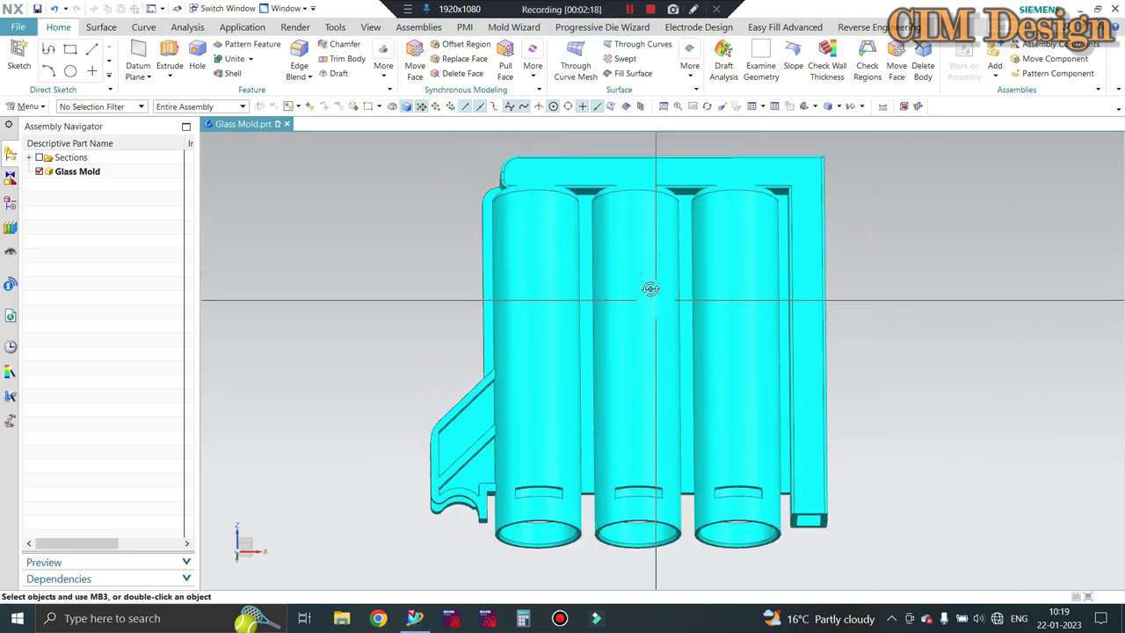
middle_drag(650, 289, 907, 244)
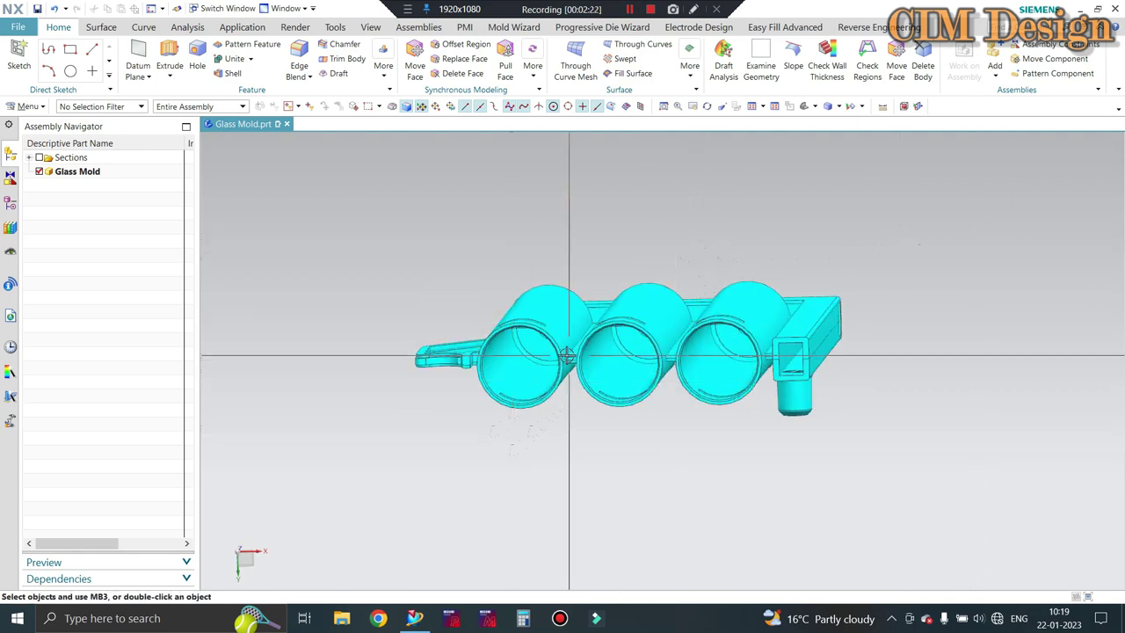
mouse_move(673, 321)
middle_down()
mouse_move(578, 349)
mouse_move(603, 193)
middle_up()
Start a Projected Distance measurement along a cylinder, with its rim as the start point.
click(880, 105)
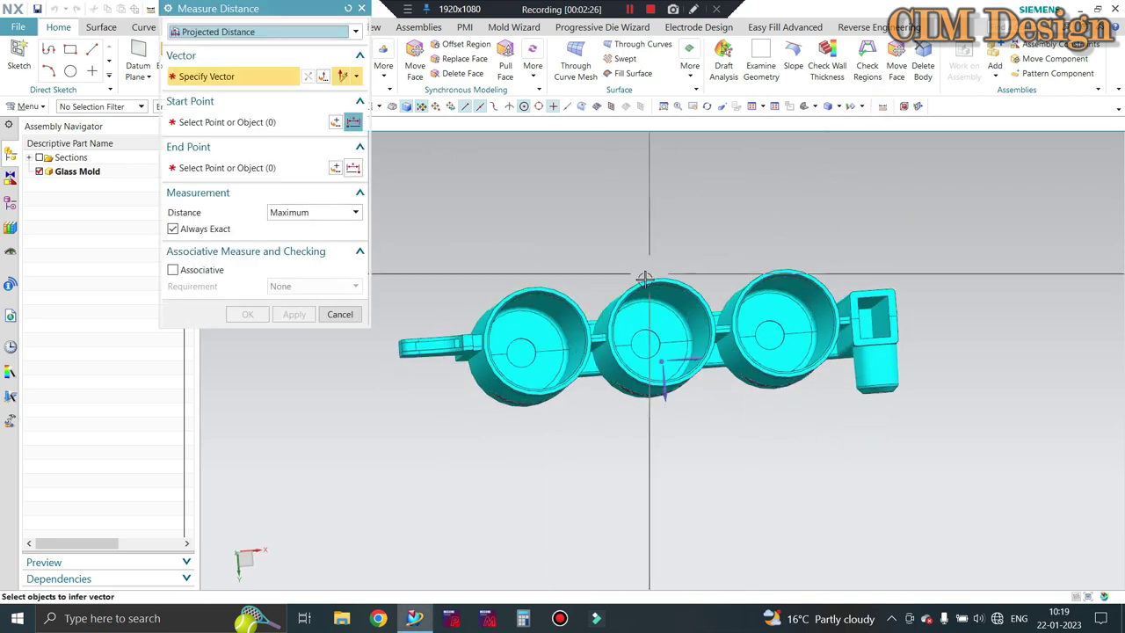
scroll(683, 365, down, 2)
middle_drag(687, 326, 698, 326)
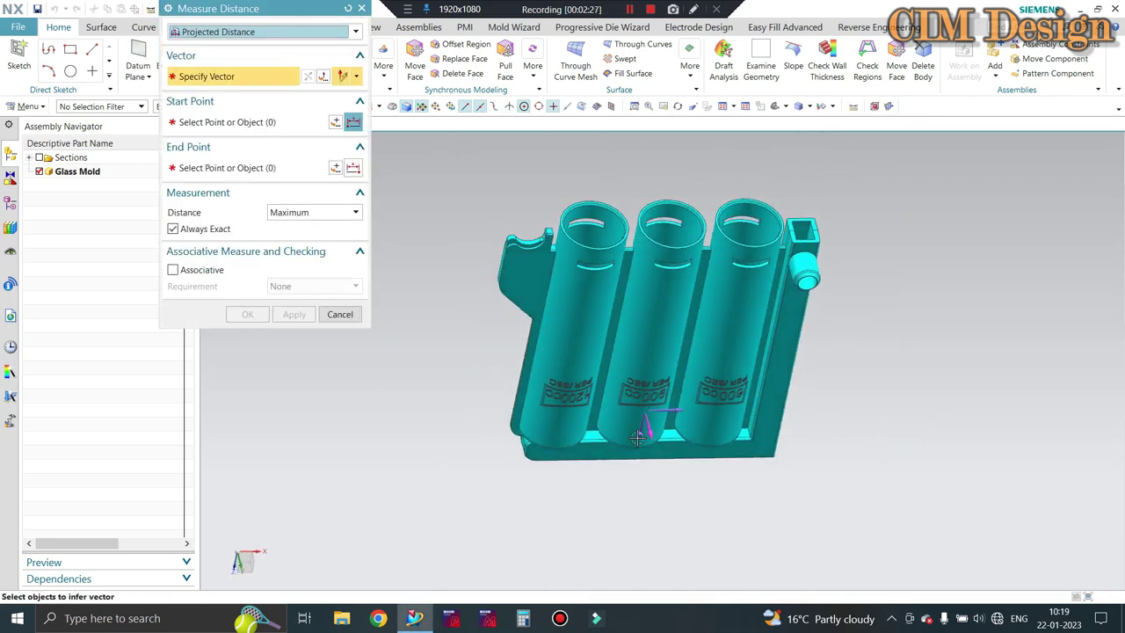
click(687, 279)
scroll(595, 199, up, 3)
scroll(594, 200, up, 3)
scroll(573, 205, down, 1)
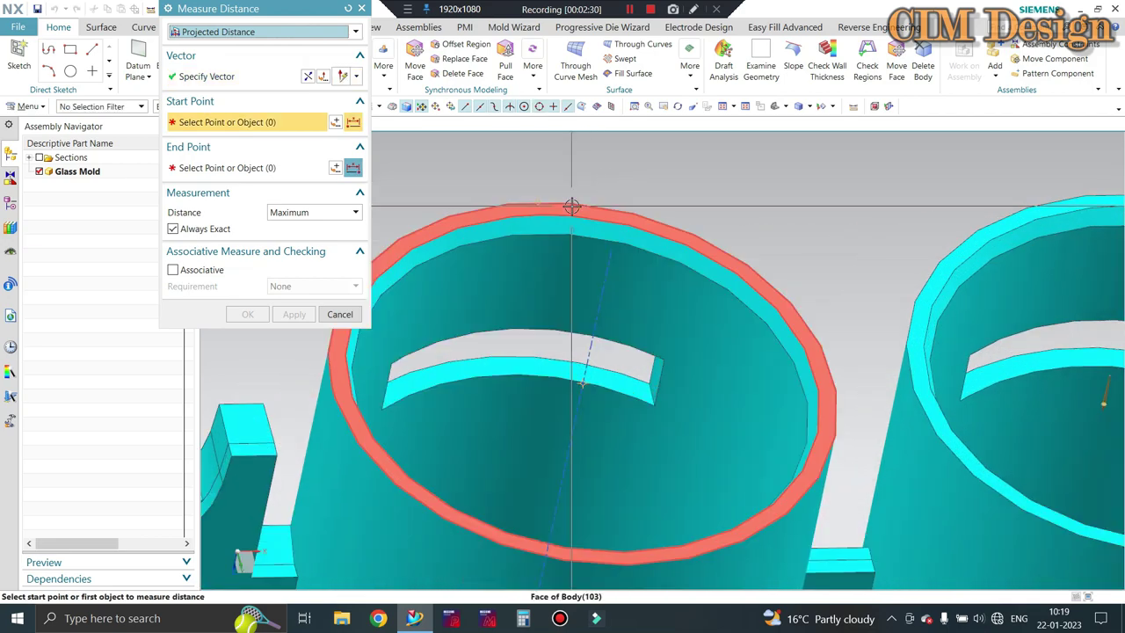
click(746, 196)
scroll(739, 250, down, 2)
scroll(739, 250, down, 2)
Pick the cylinder's bottom face to get 121.2228 mm, then close the measurement.
middle_drag(732, 295, 729, 313)
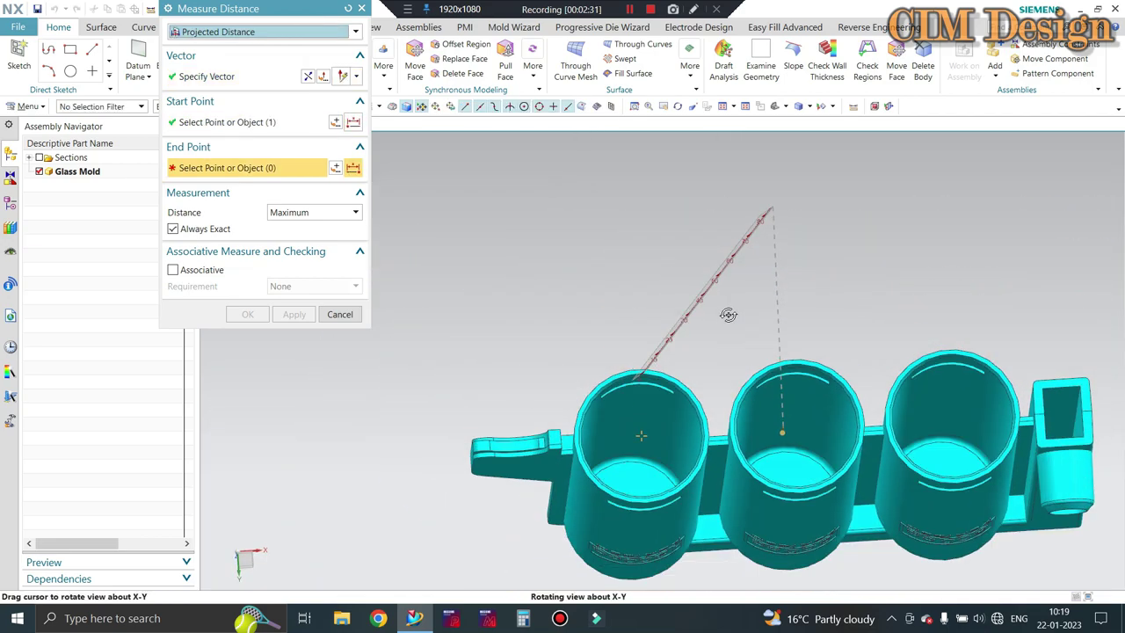
scroll(686, 395, up, 3)
scroll(612, 492, up, 2)
click(613, 492)
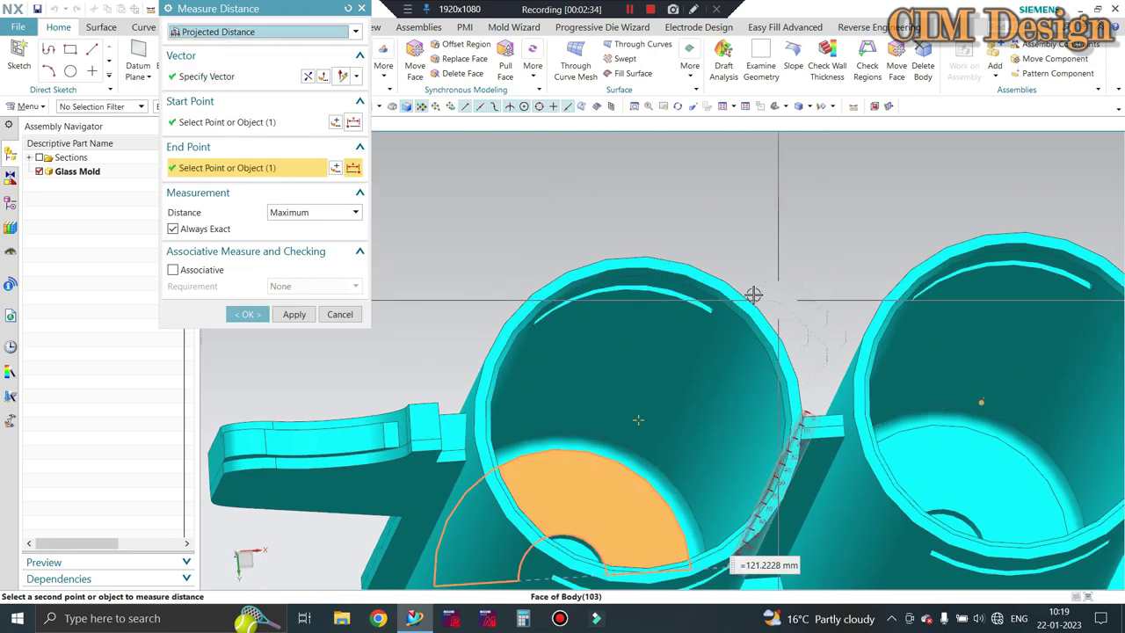
scroll(754, 295, down, 4)
scroll(752, 533, up, 2)
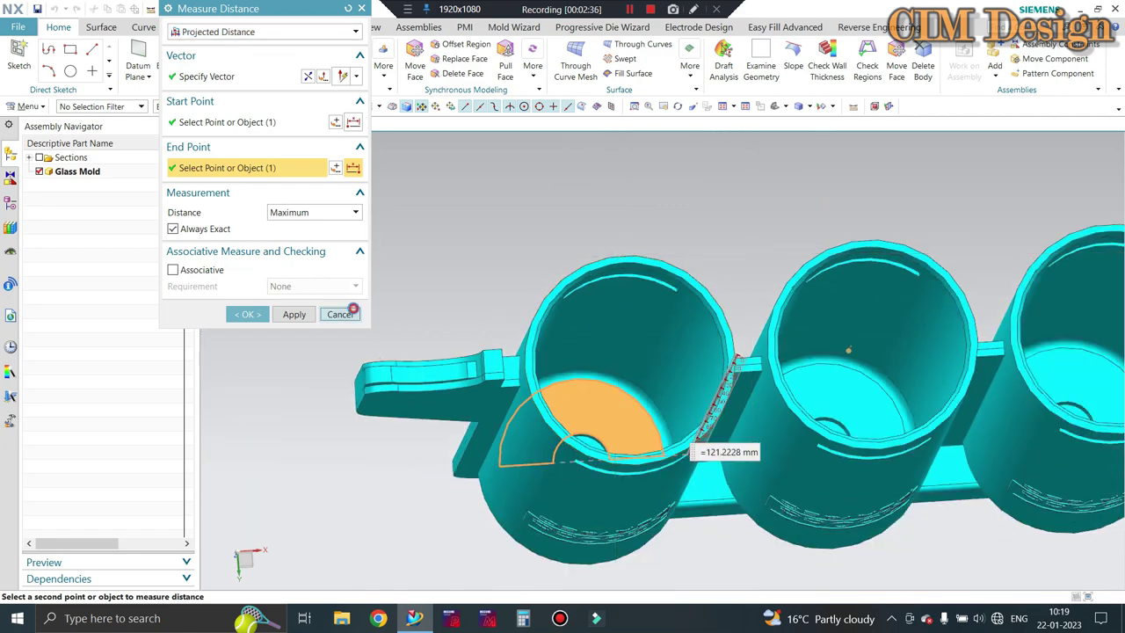
click(340, 314)
mouse_move(678, 321)
middle_down()
mouse_move(609, 353)
mouse_move(585, 312)
middle_up()
scroll(621, 354, down, 3)
scroll(635, 320, down, 2)
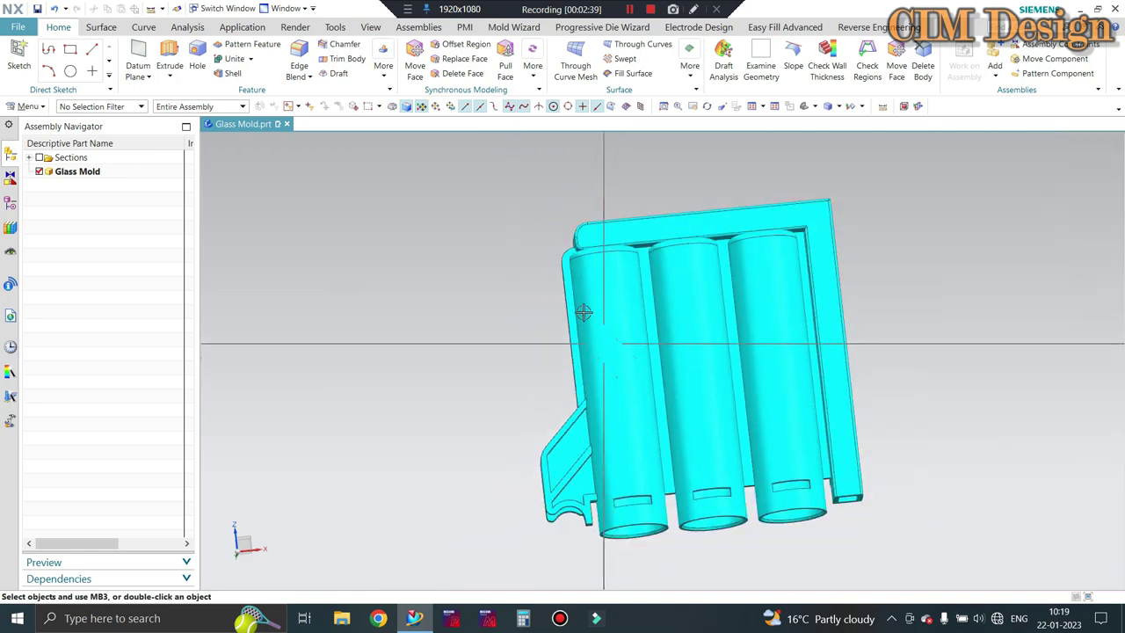
Snap the three-cylinder part to a straight-on front view and select its body.
key(F8)
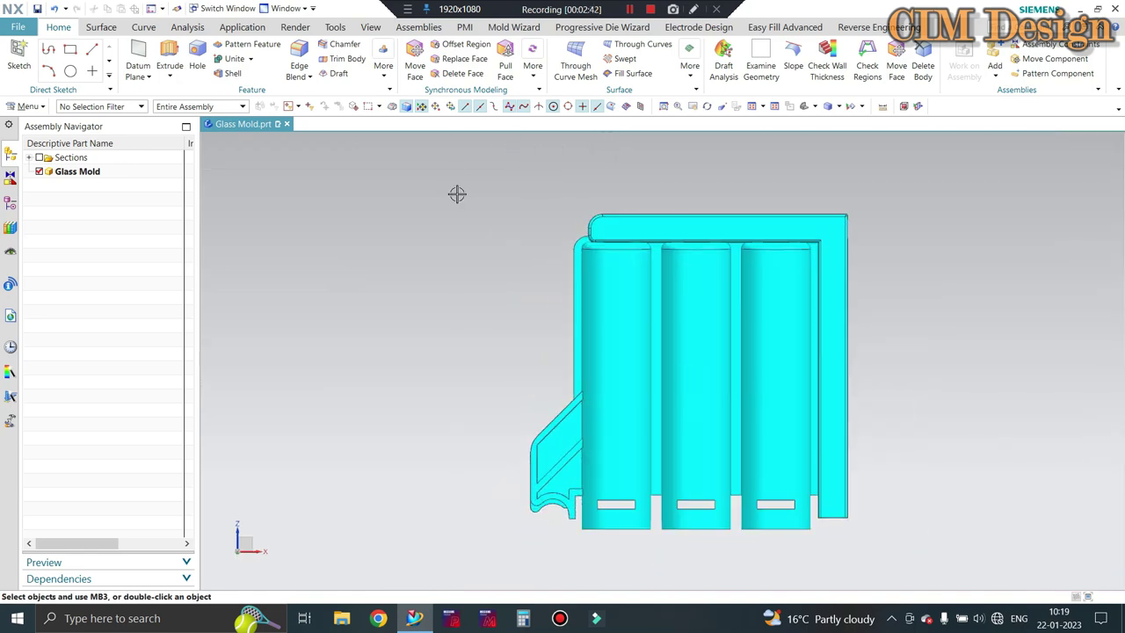
scroll(595, 254, up, 1)
scroll(729, 352, down, 1)
scroll(727, 351, up, 1)
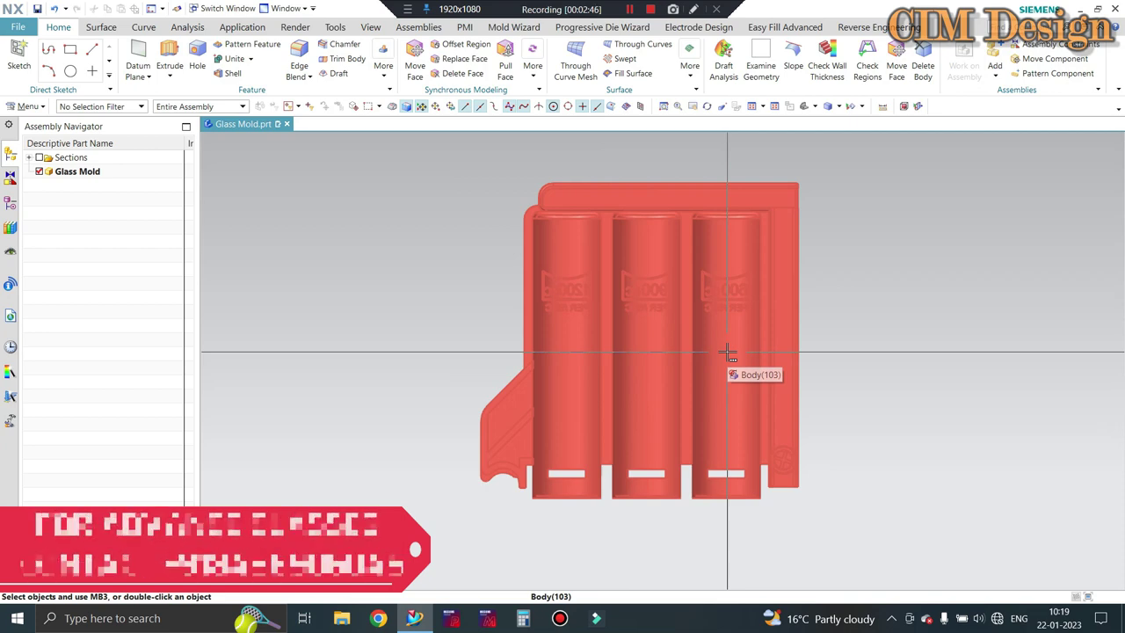
click(728, 352)
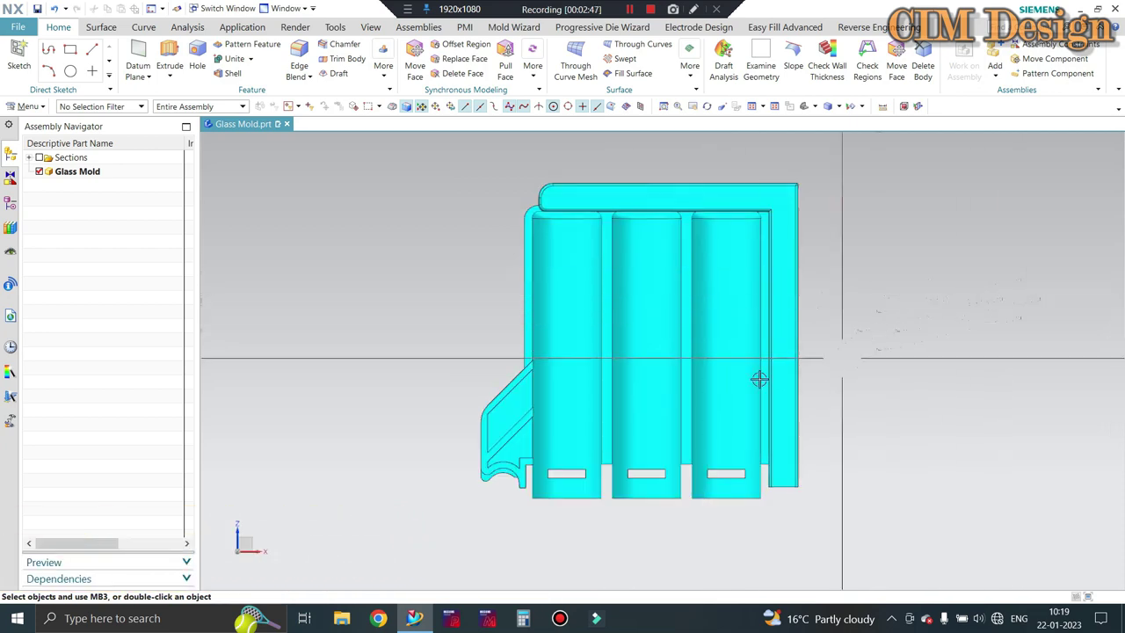
Clear the selection and view the cylinder ends from below, above and the side.
mouse_move(758, 377)
middle_down()
mouse_move(1003, 386)
mouse_move(845, 385)
middle_up()
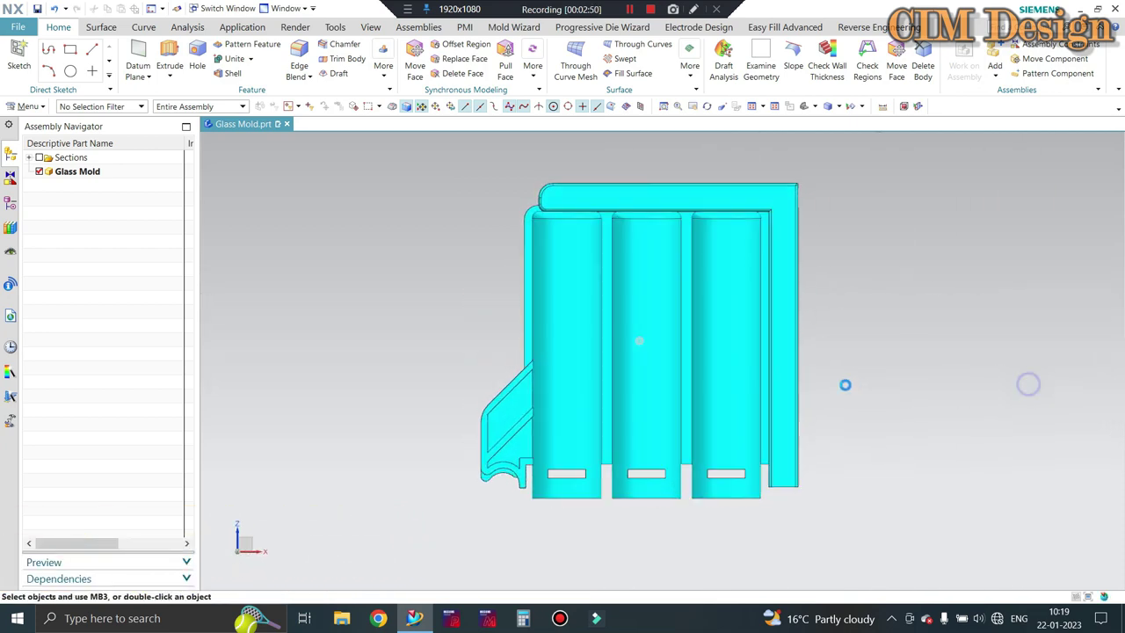
key(Escape)
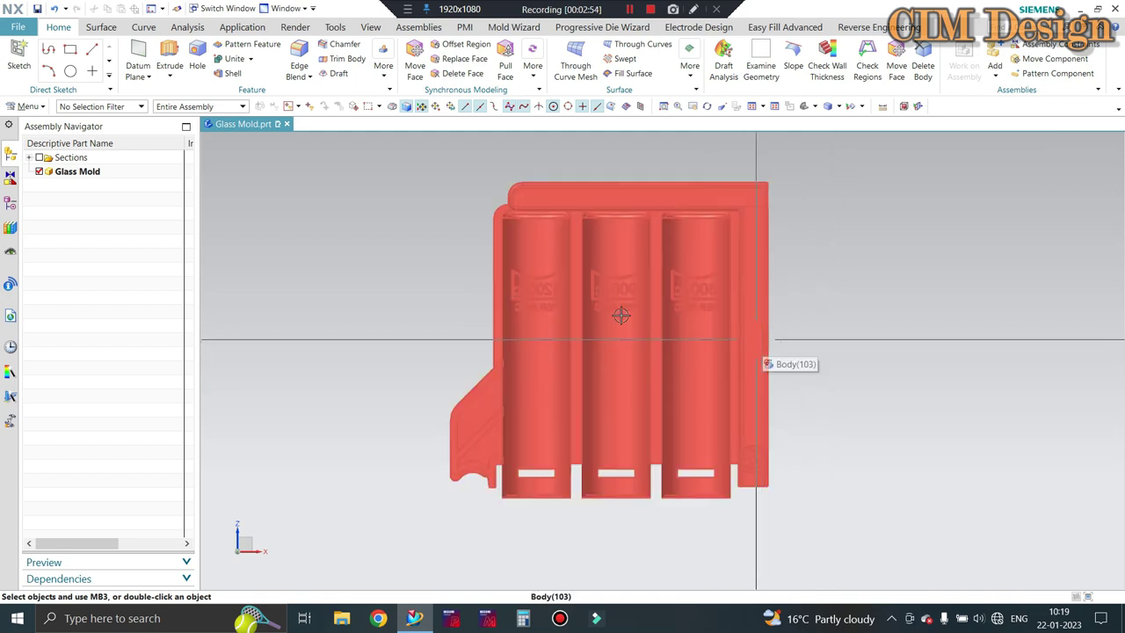
middle_drag(621, 315, 475, 473)
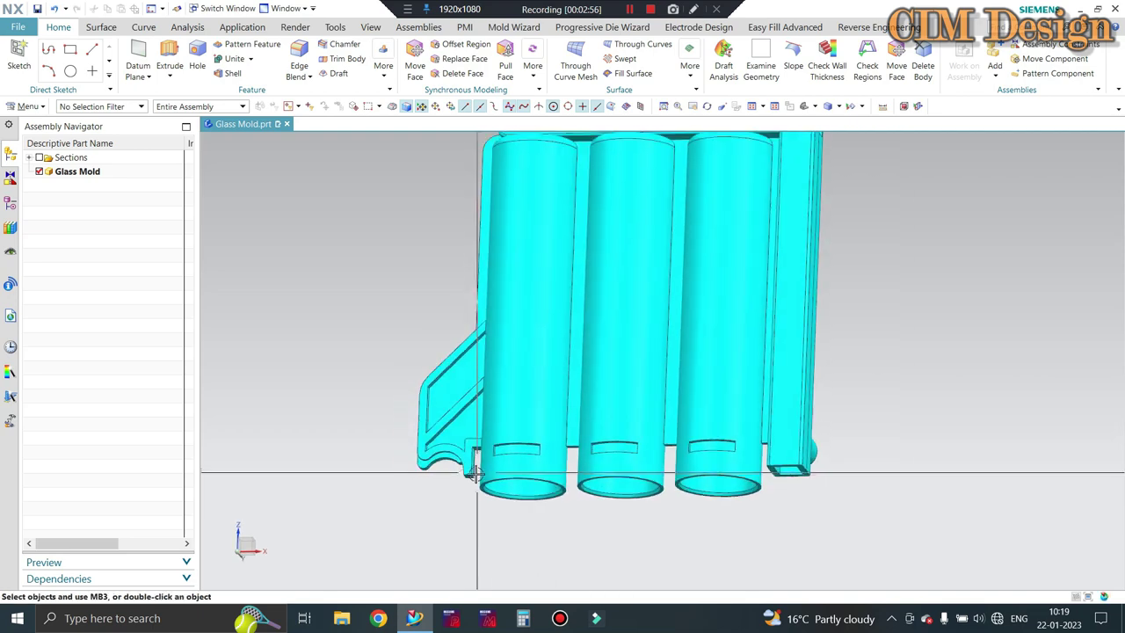
scroll(475, 473, up, 3)
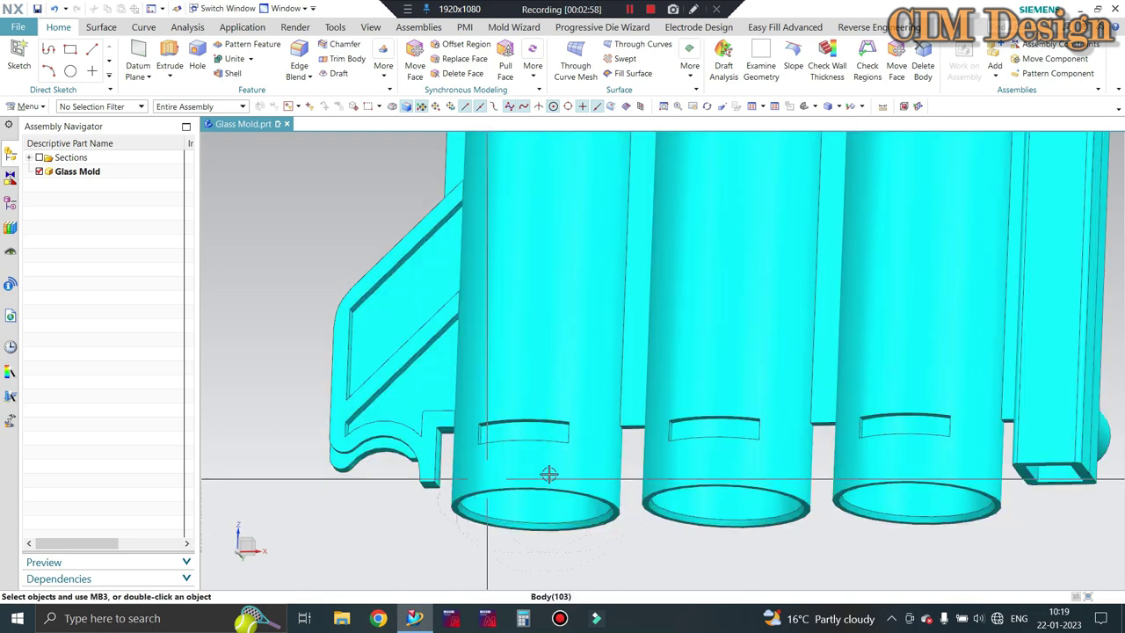
scroll(484, 395, down, 3)
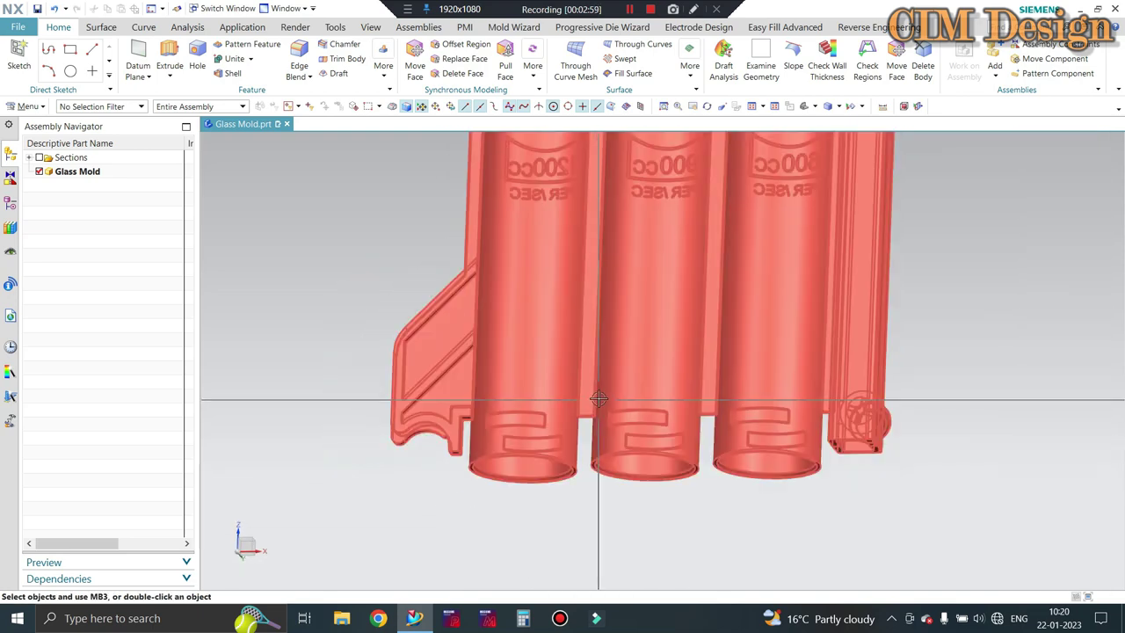
mouse_move(548, 358)
middle_down()
mouse_move(733, 377)
mouse_move(782, 352)
mouse_move(941, 334)
mouse_move(729, 252)
middle_up()
scroll(745, 256, up, 3)
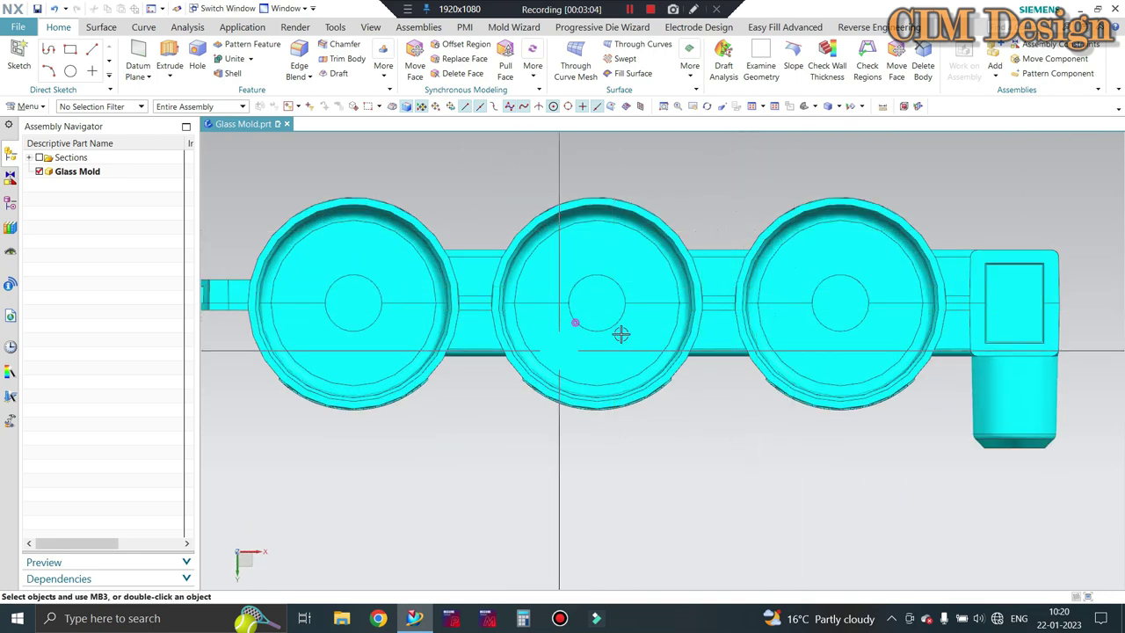
scroll(621, 334, down, 3)
middle_drag(615, 313, 705, 388)
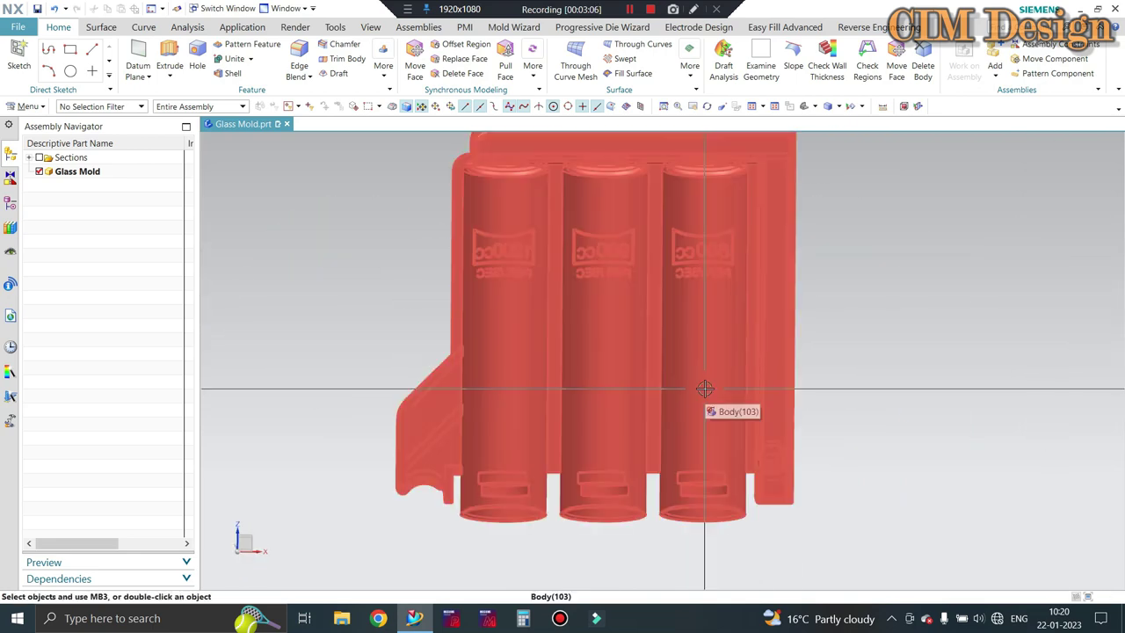
Zoom out to the full mold assembly in an isometric view.
scroll(510, 344, down, 3)
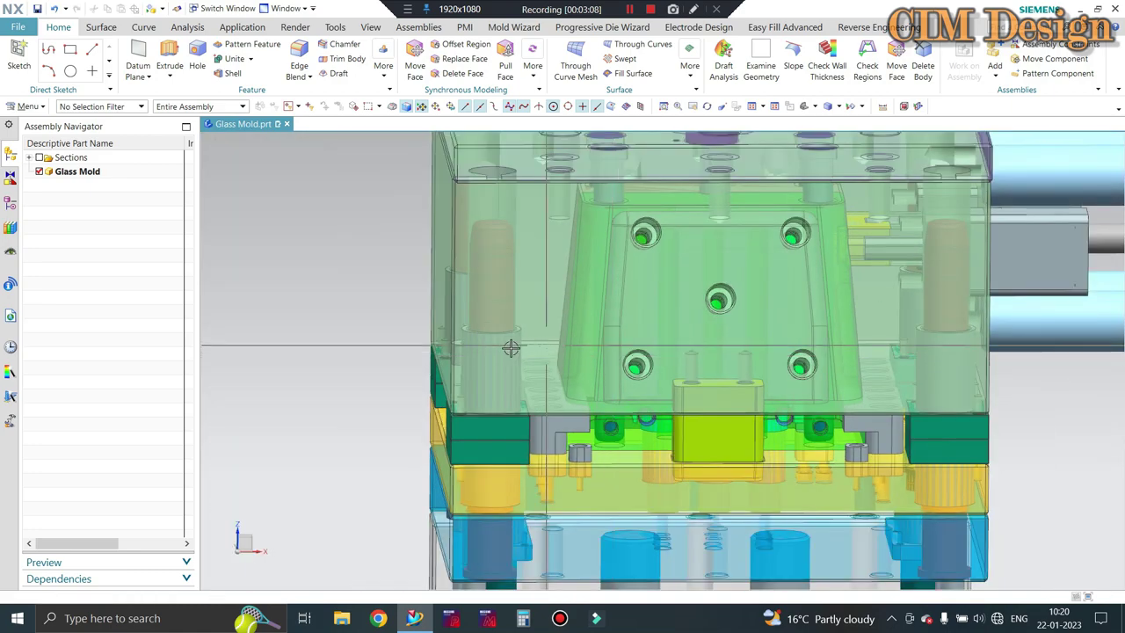
scroll(284, 291, down, 1)
scroll(533, 369, down, 1)
middle_drag(533, 369, 630, 217)
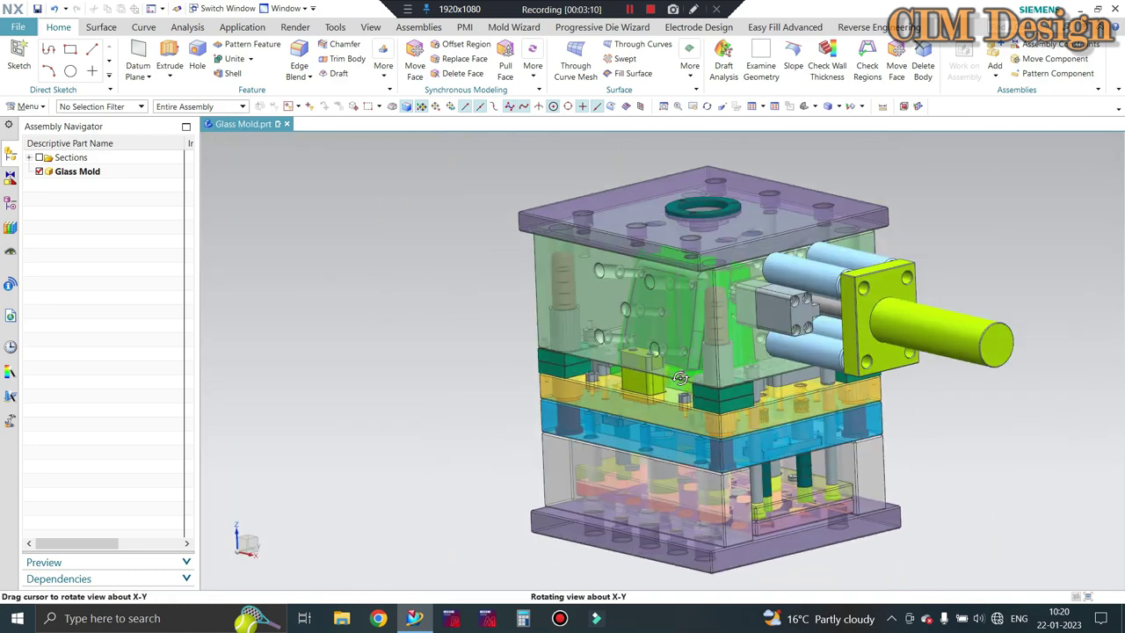
scroll(630, 217, up, 3)
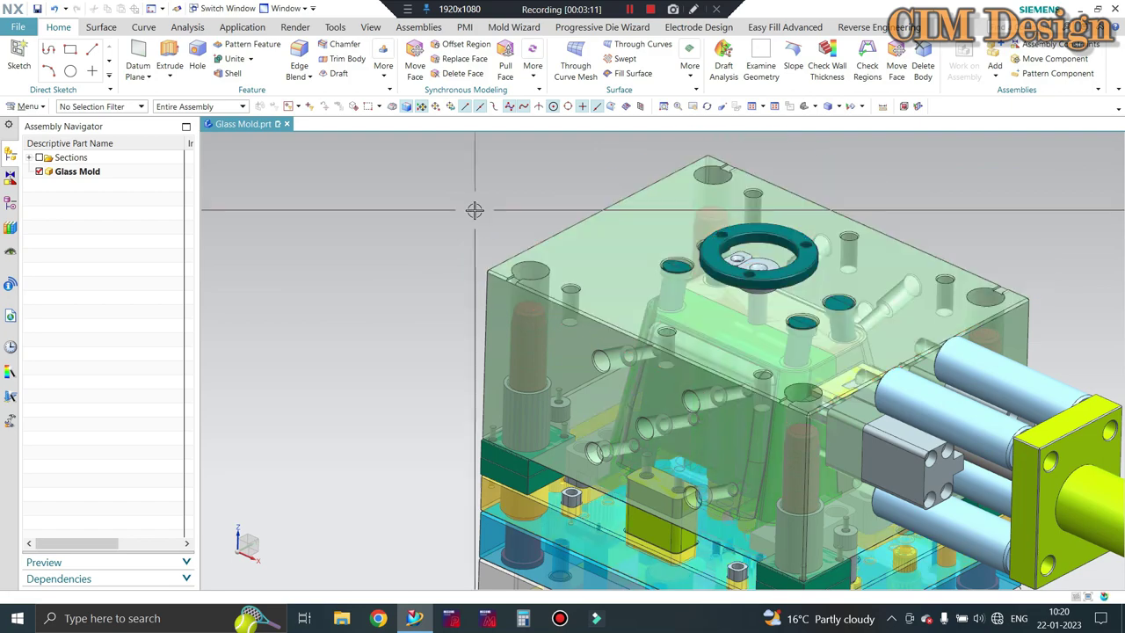
scroll(692, 147, up, 2)
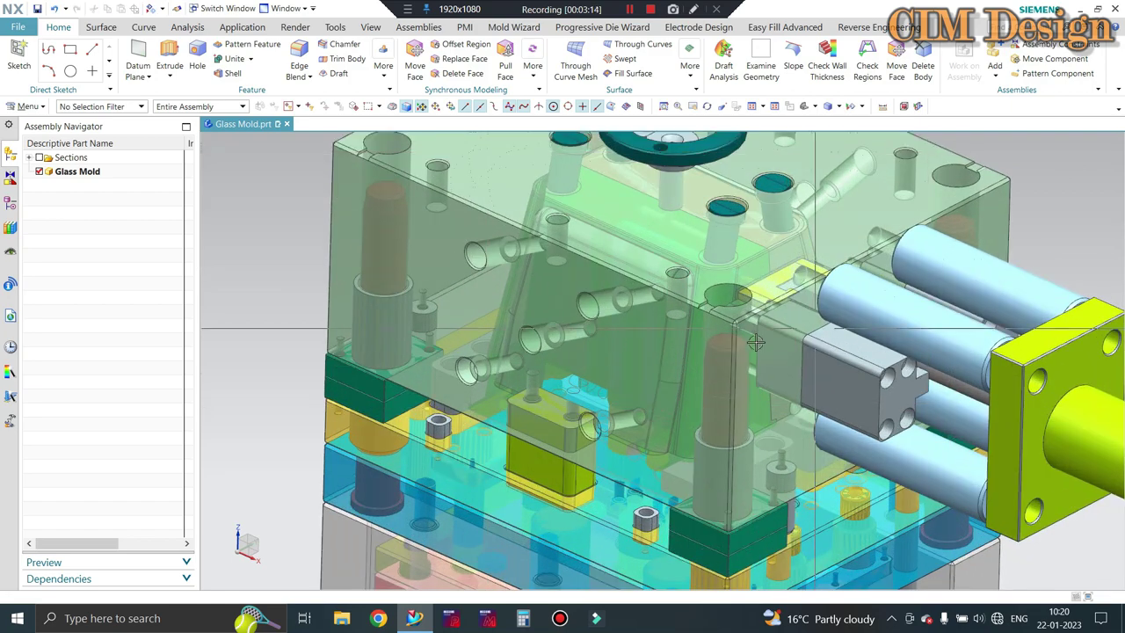
scroll(756, 343, down, 3)
scroll(623, 184, up, 3)
scroll(571, 248, down, 2)
Hide the translucent top plate and zoom in on the core.
click(571, 248)
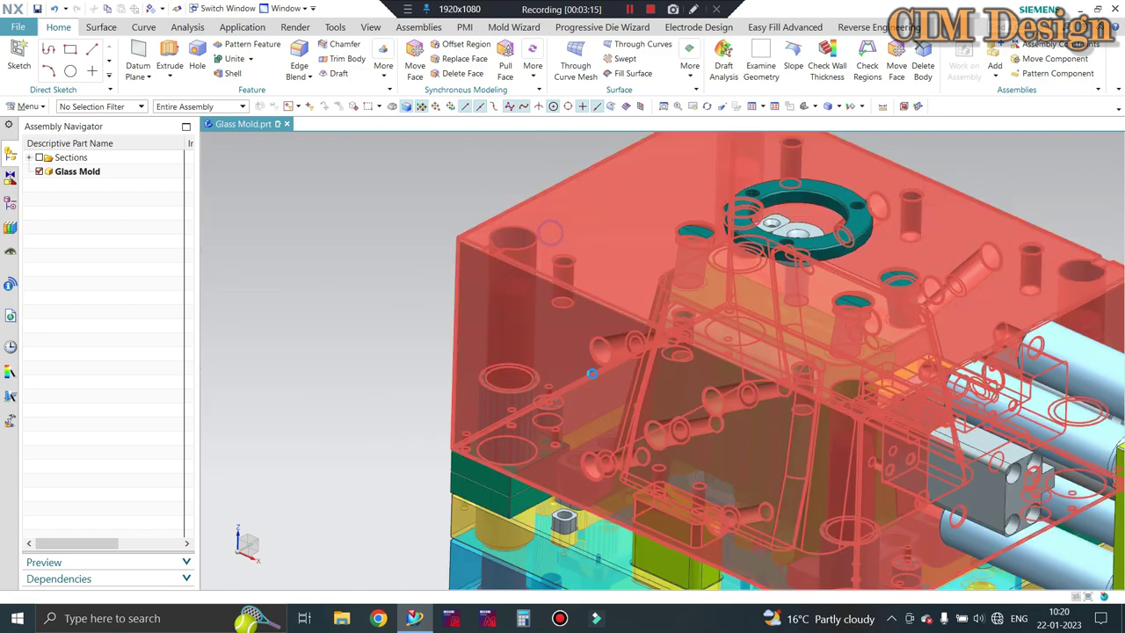
key(ctrl+b)
scroll(548, 229, up, 2)
scroll(589, 292, up, 2)
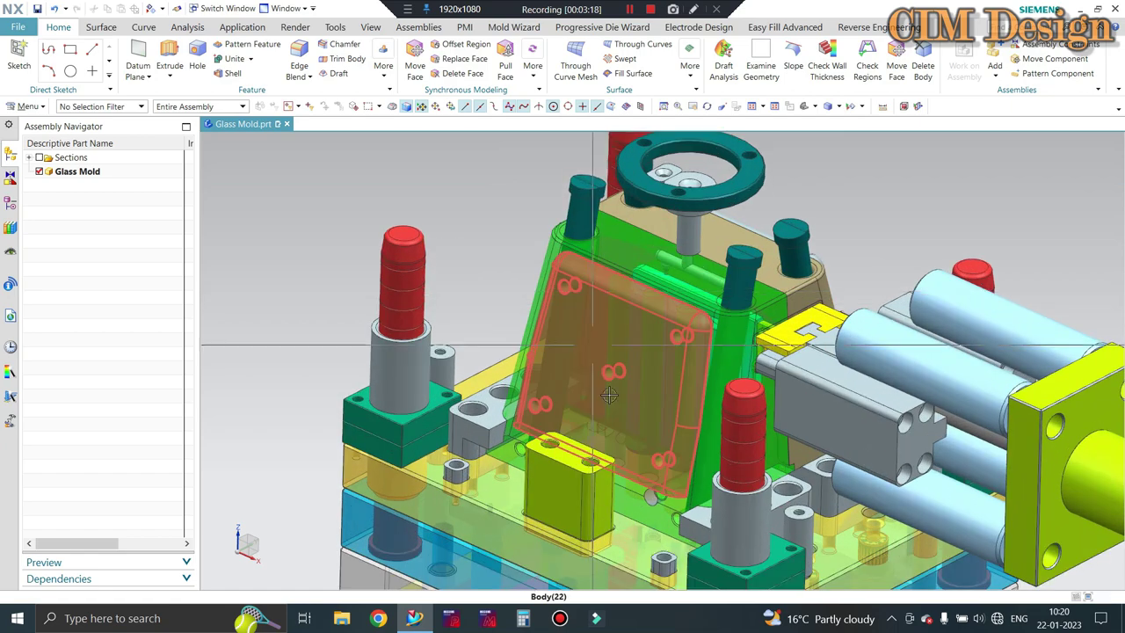
scroll(609, 395, down, 2)
scroll(600, 342, up, 3)
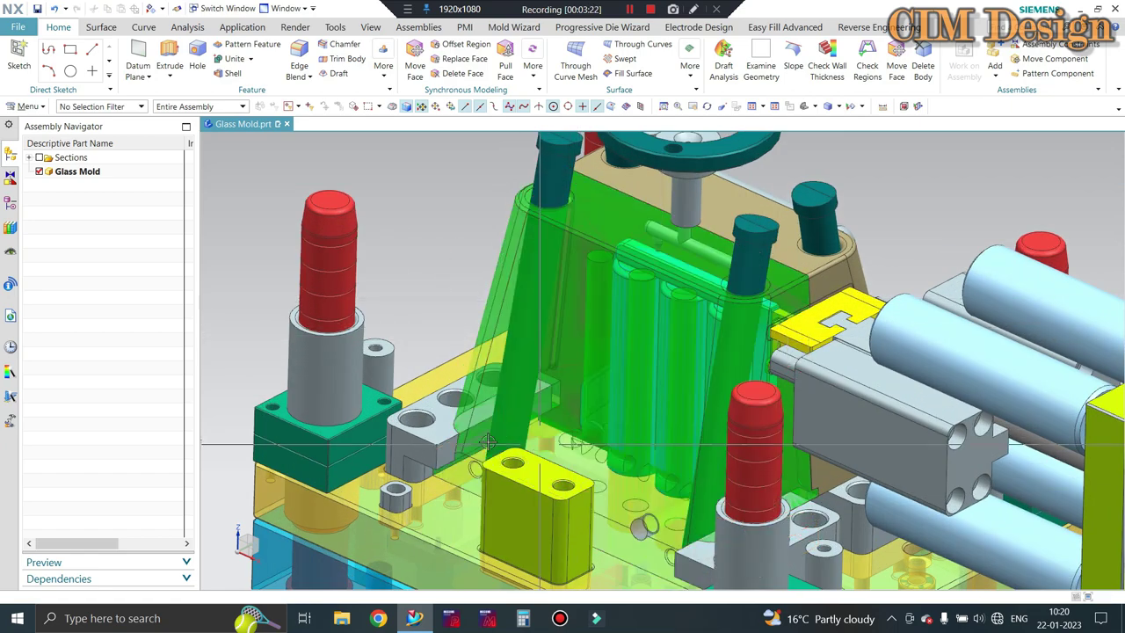
Hide the large green translucent block.
click(589, 413)
key(ctrl+b)
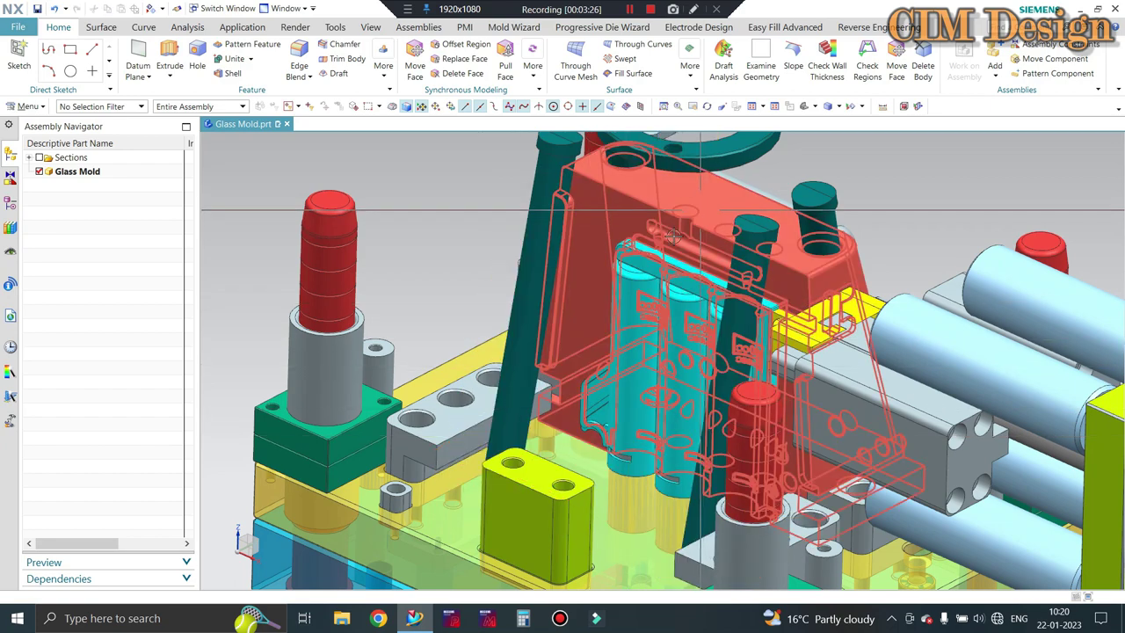
scroll(695, 308, down, 2)
Hide the locating ring on top and zoom to inspect the tan cavity block and teal pins.
click(690, 221)
key(ctrl+b)
scroll(651, 227, down, 1)
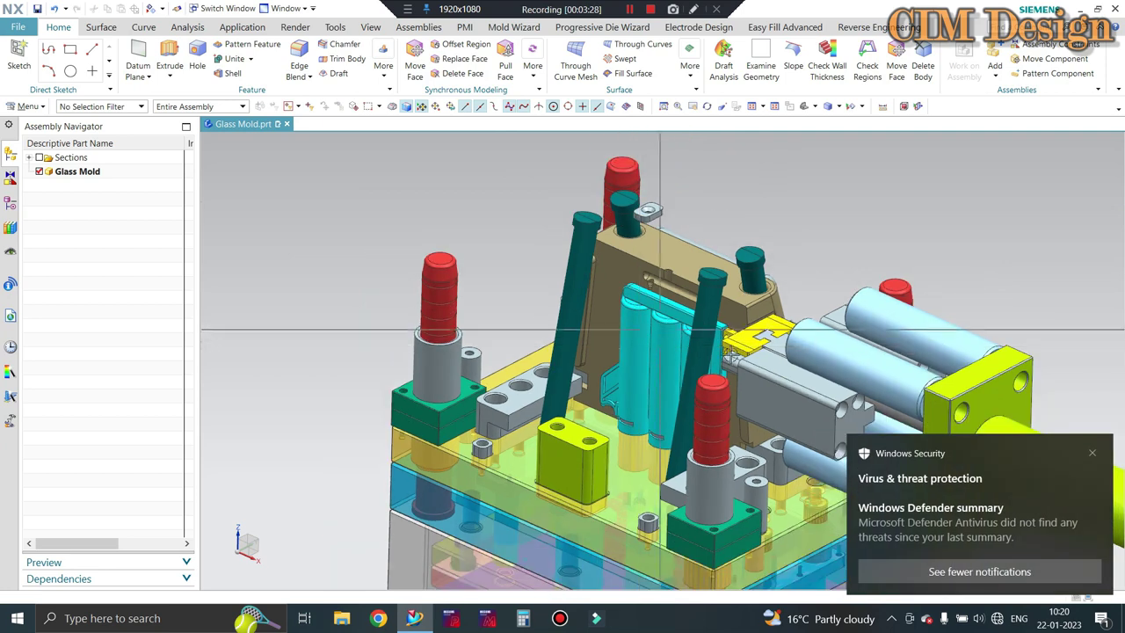
scroll(646, 227, up, 3)
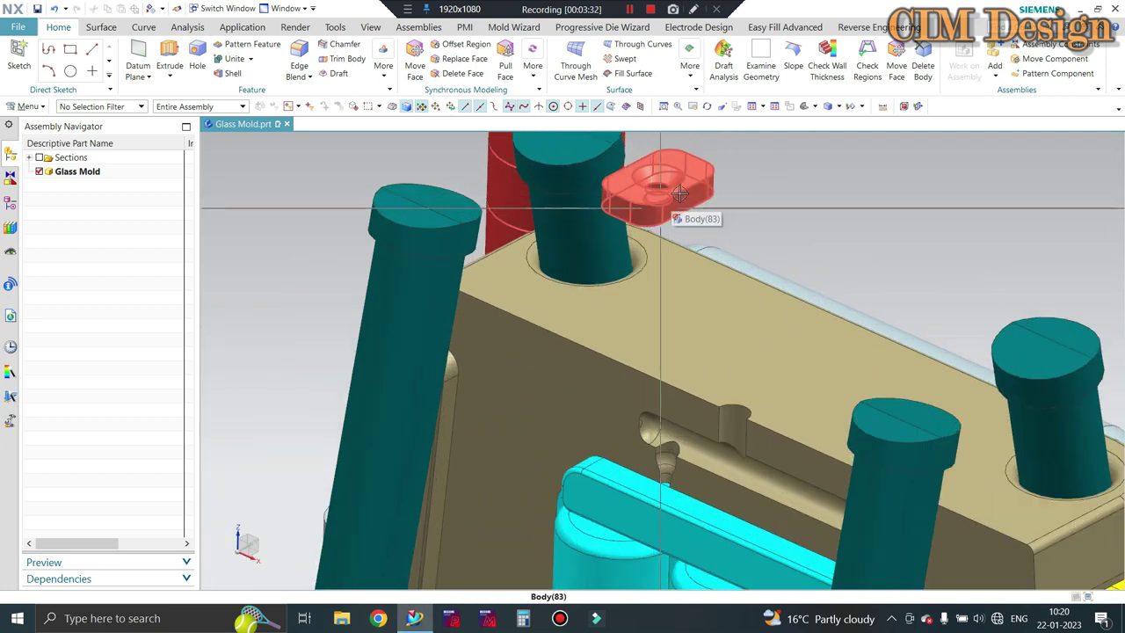
scroll(635, 234, down, 2)
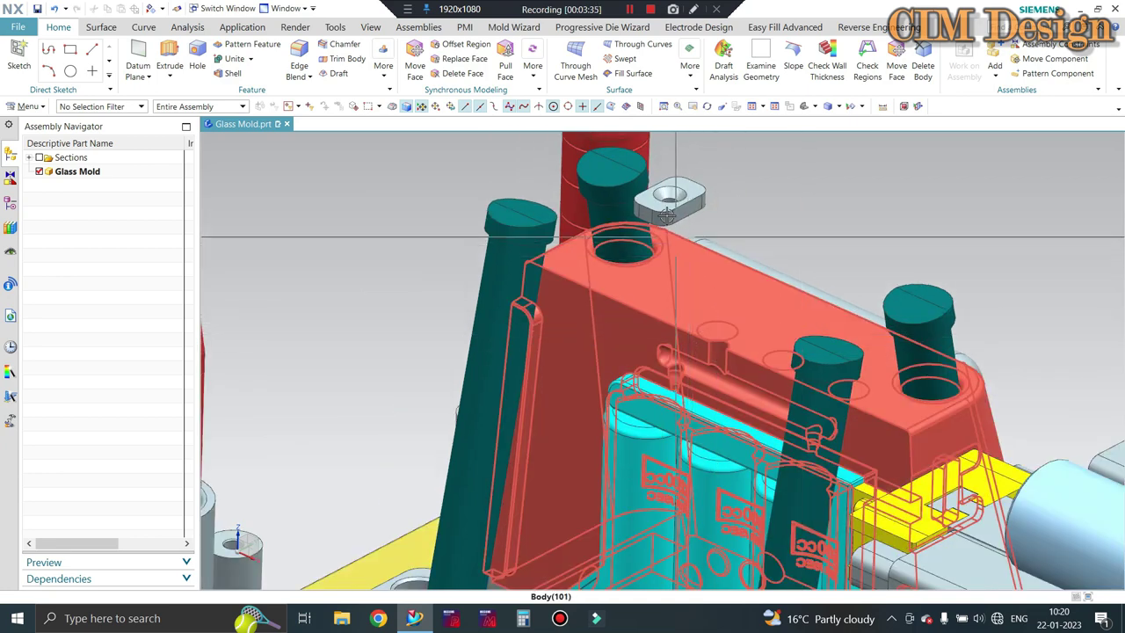
scroll(673, 281, up, 2)
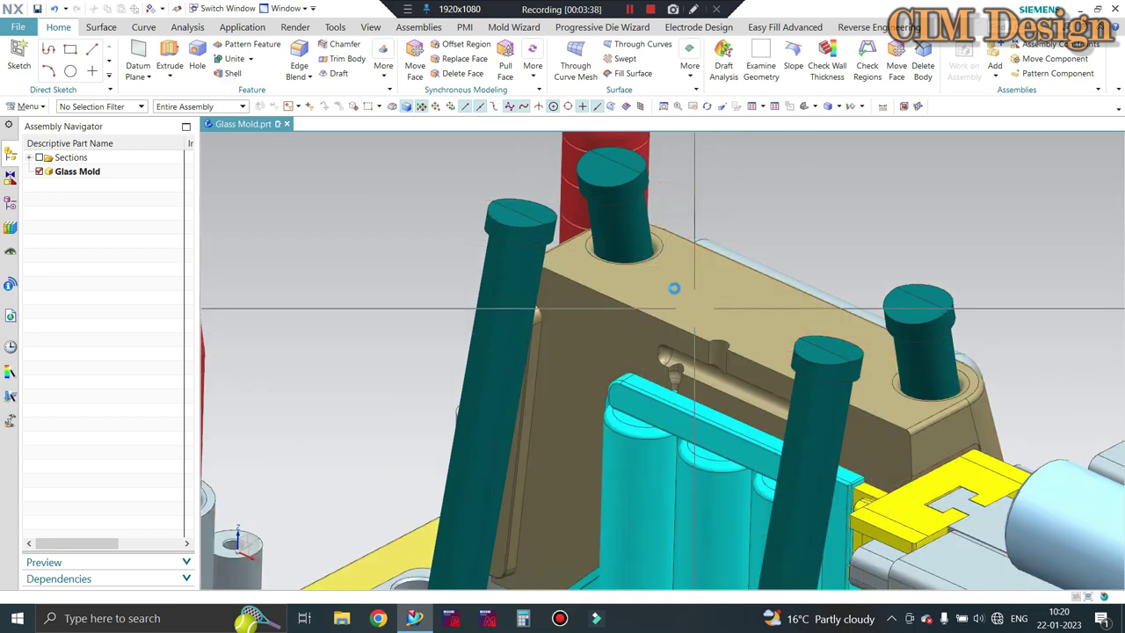
scroll(515, 255, up, 2)
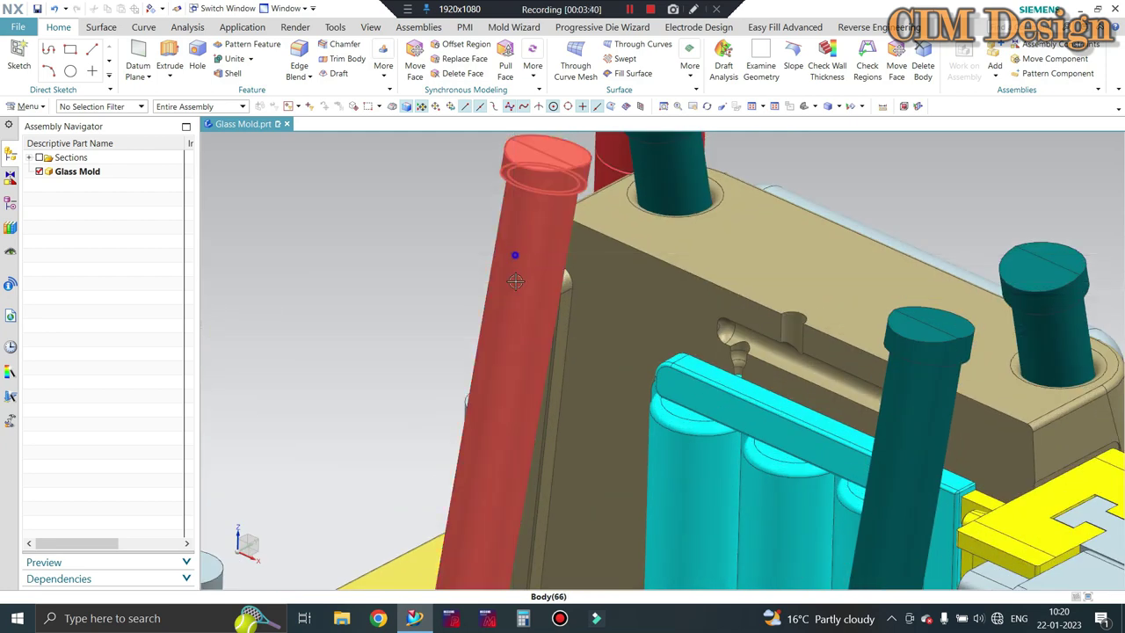
scroll(515, 282, down, 1)
scroll(506, 312, down, 2)
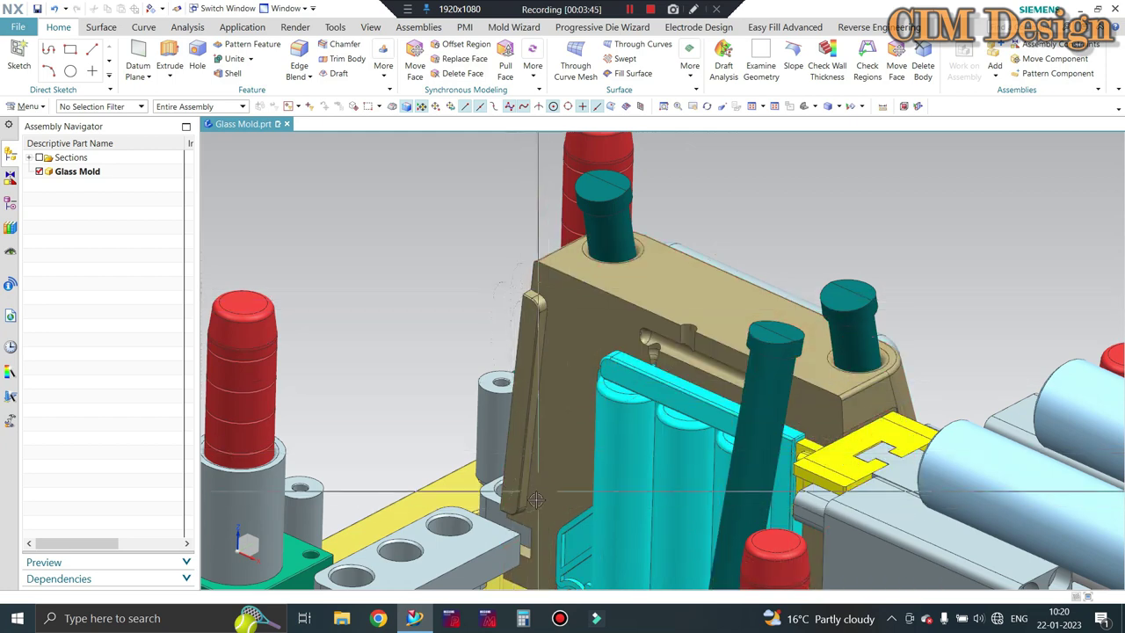
Hide the teal pin on the cavity block and the angled teal pin beside it.
click(607, 198)
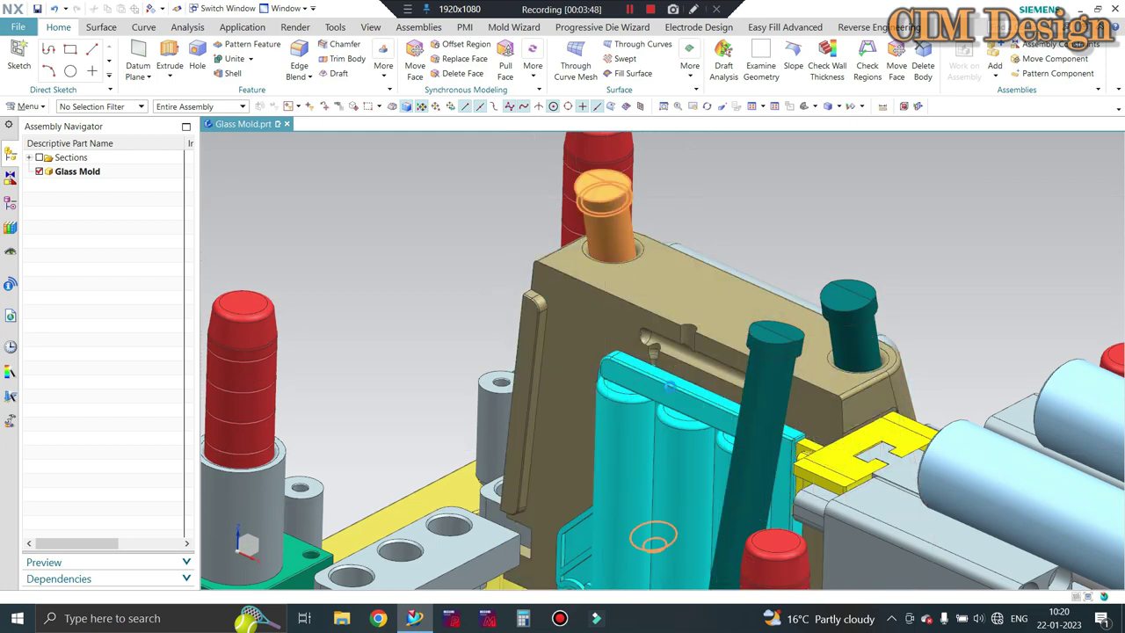
key(ctrl+b)
click(778, 351)
key(ctrl+b)
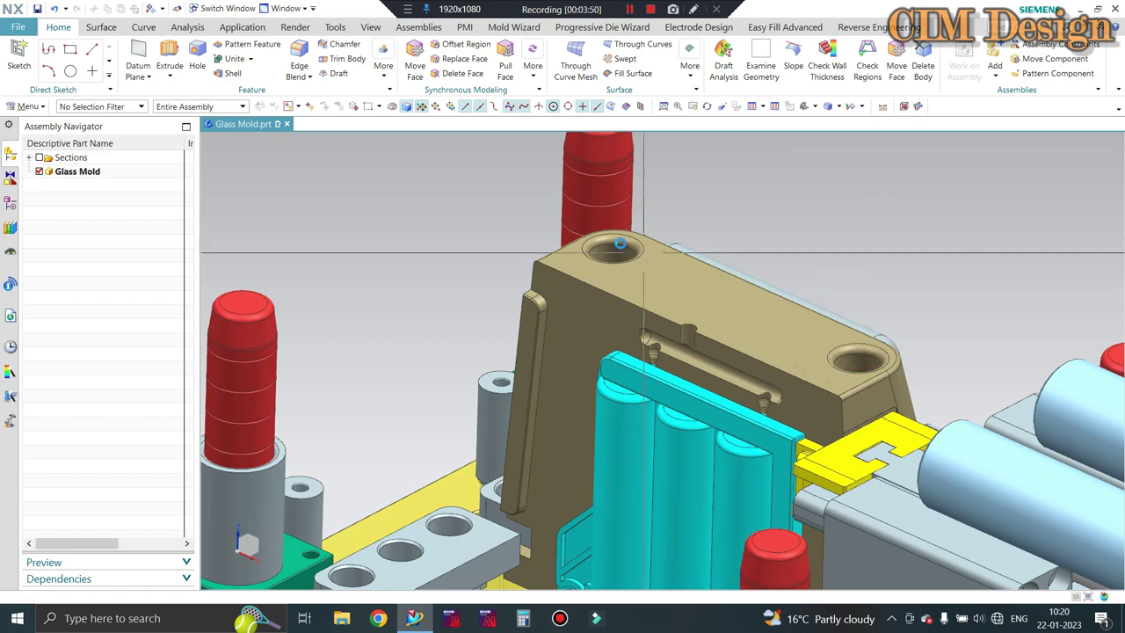
Rotate and zoom the mold to inspect the exposed tan cavity block and cyan inserts.
scroll(535, 239, down, 5)
mouse_move(535, 238)
middle_down()
mouse_move(713, 268)
mouse_move(684, 353)
middle_up()
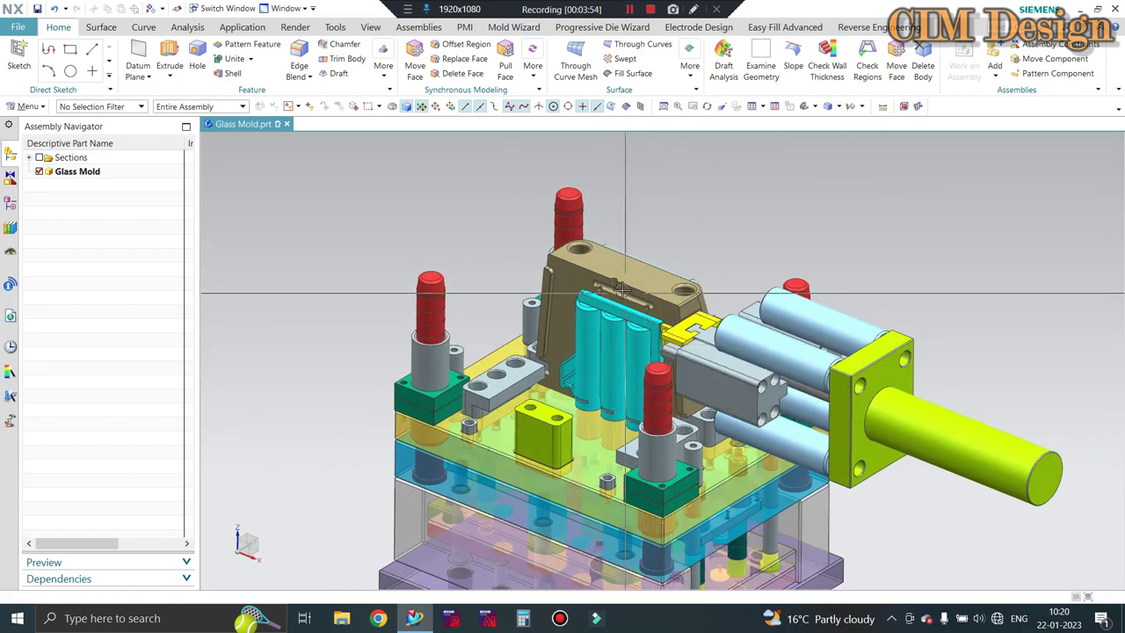
scroll(684, 353, up, 2)
scroll(686, 263, up, 2)
scroll(686, 252, up, 2)
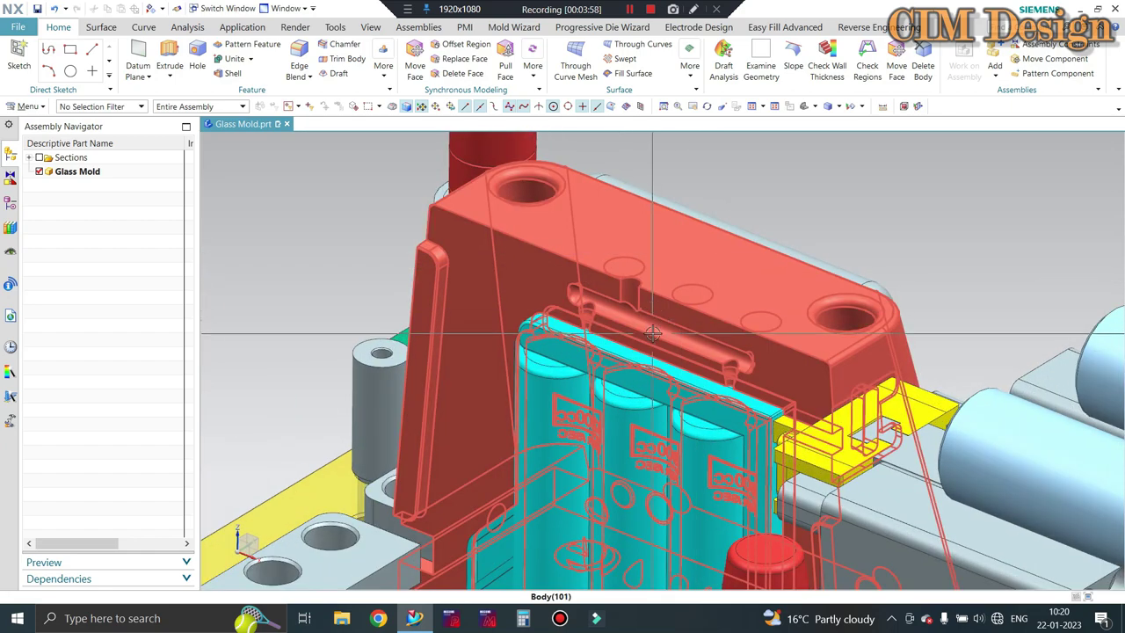
scroll(652, 334, down, 1)
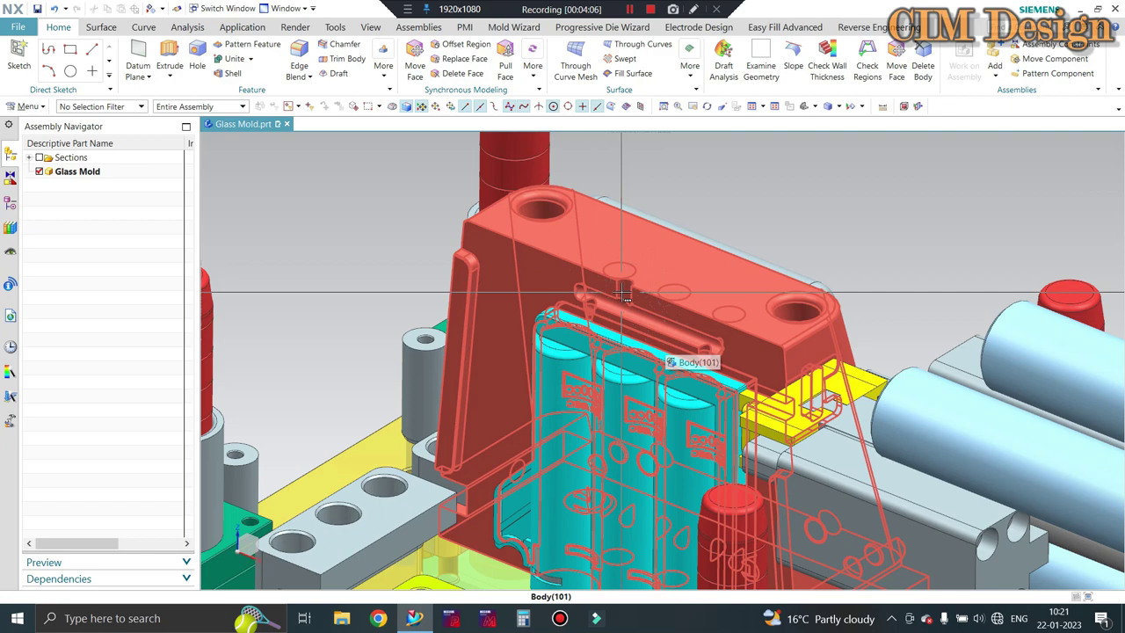
scroll(624, 374, down, 2)
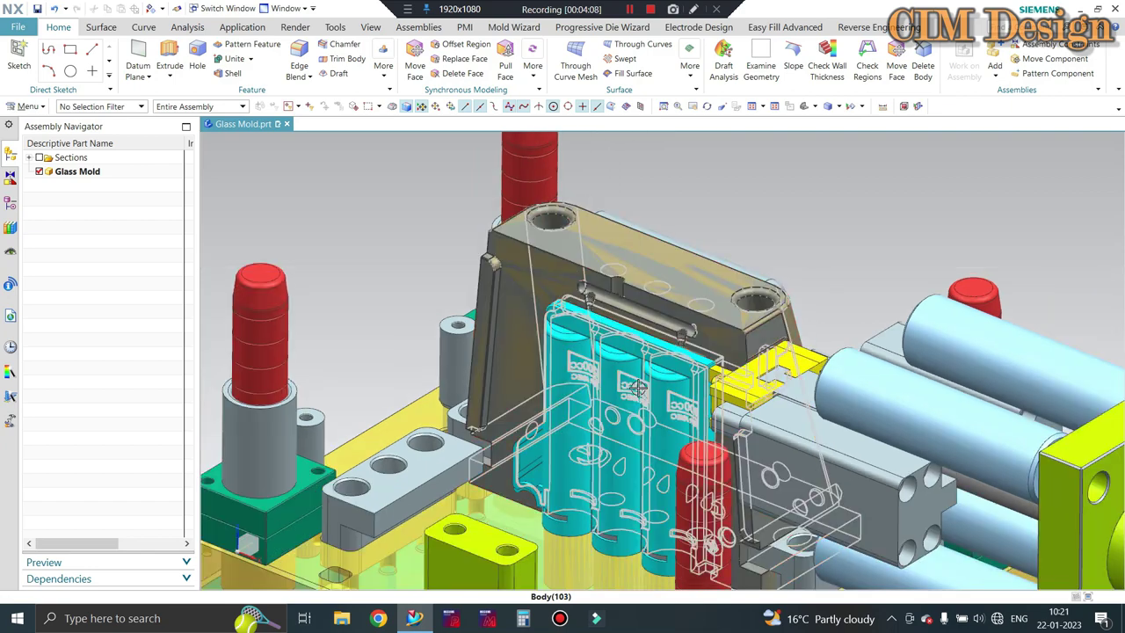
scroll(628, 361, up, 2)
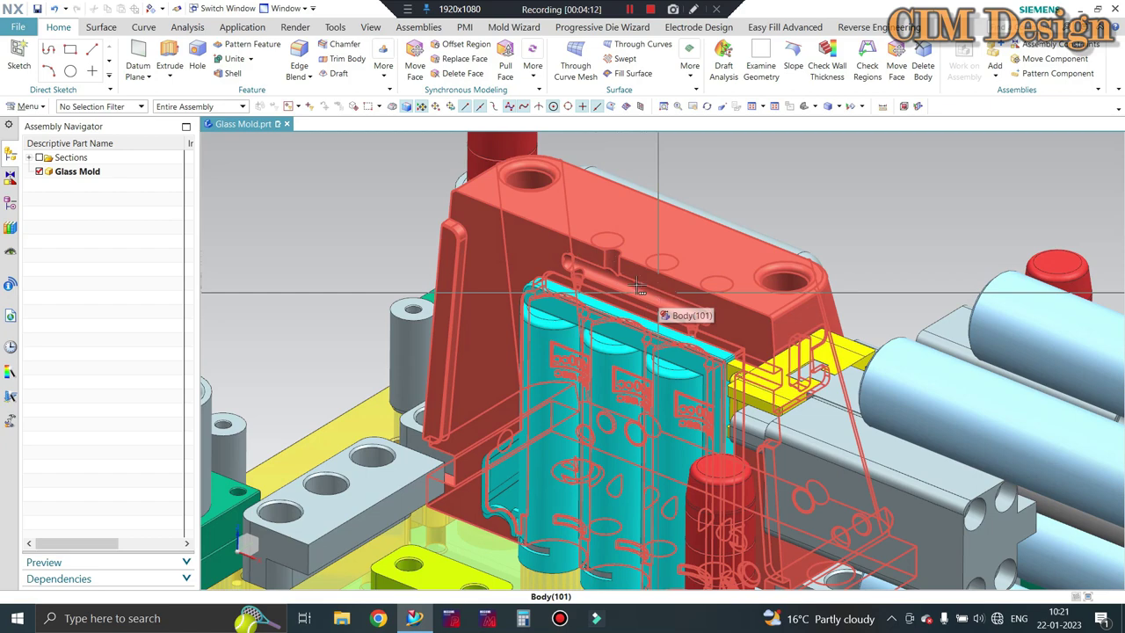
scroll(659, 296, up, 1)
scroll(626, 275, down, 3)
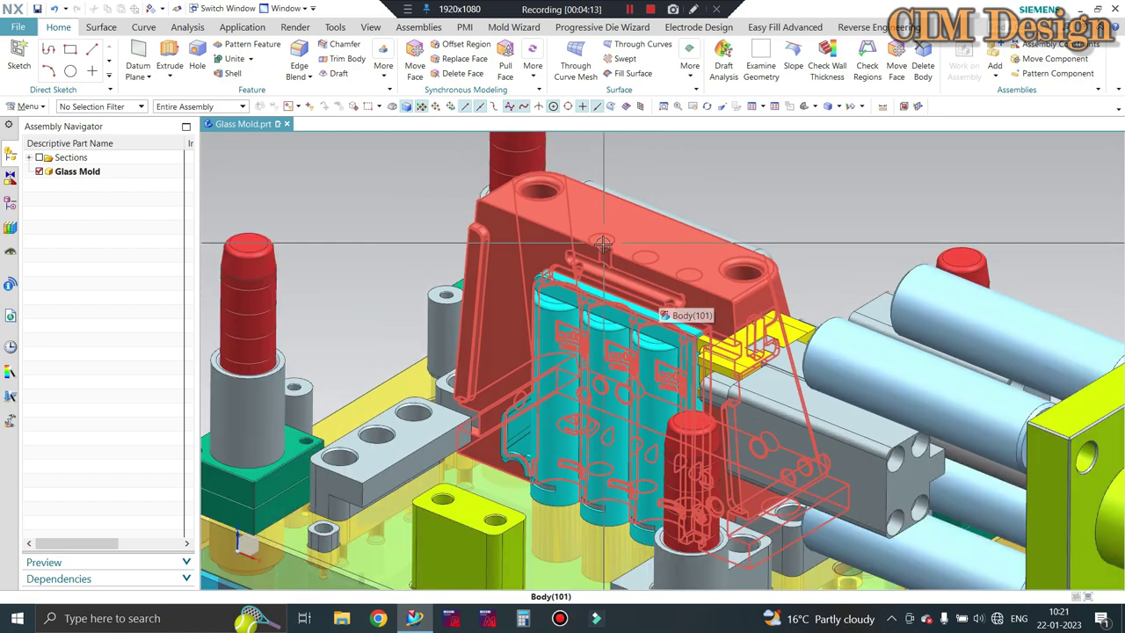
scroll(732, 372, up, 2)
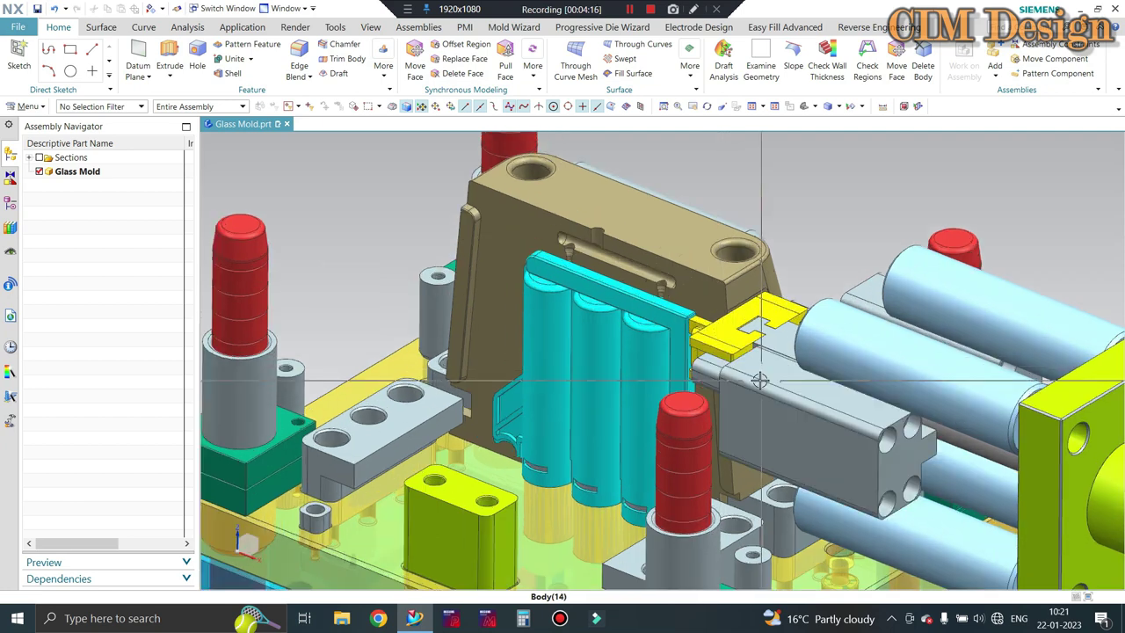
scroll(791, 317, down, 2)
scroll(852, 264, up, 2)
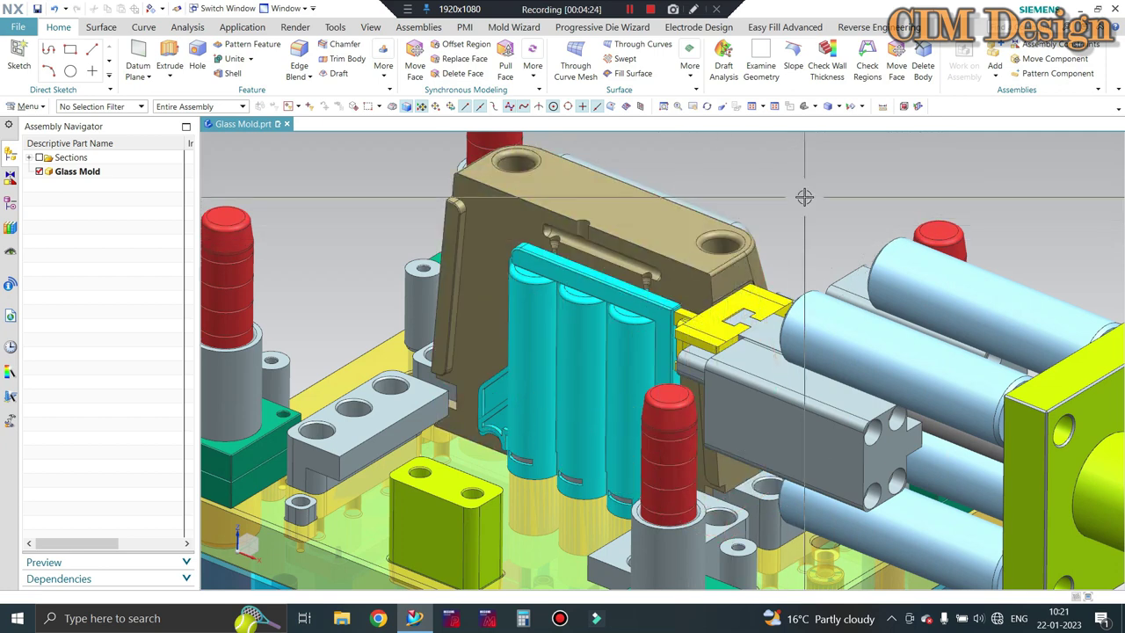
scroll(800, 194, up, 1)
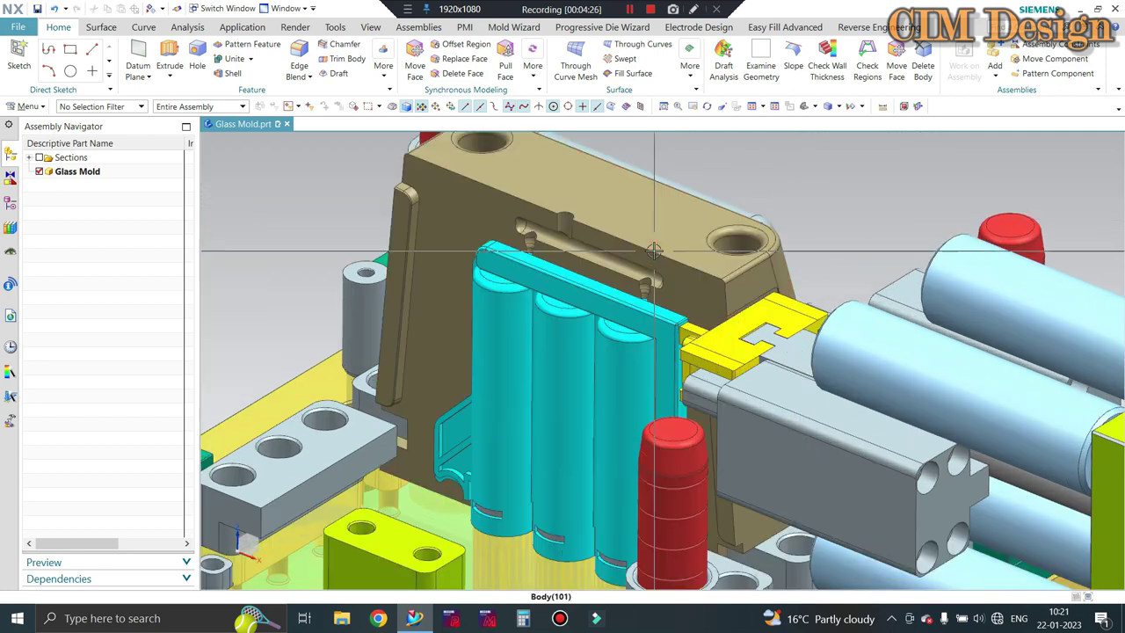
scroll(792, 216, down, 1)
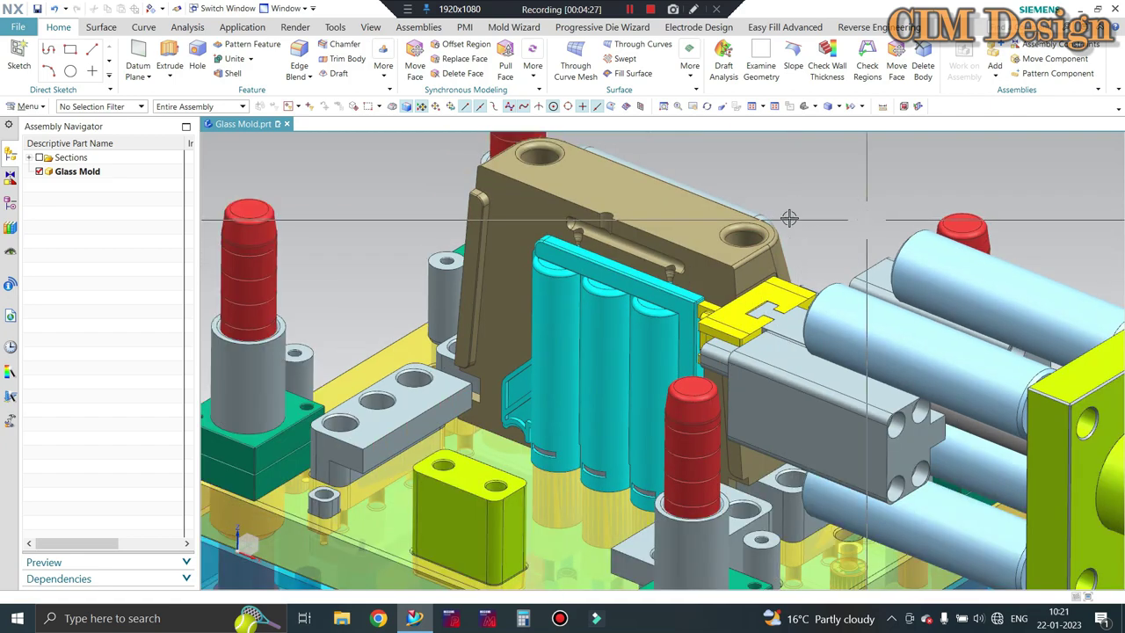
scroll(790, 218, down, 1)
scroll(844, 194, up, 1)
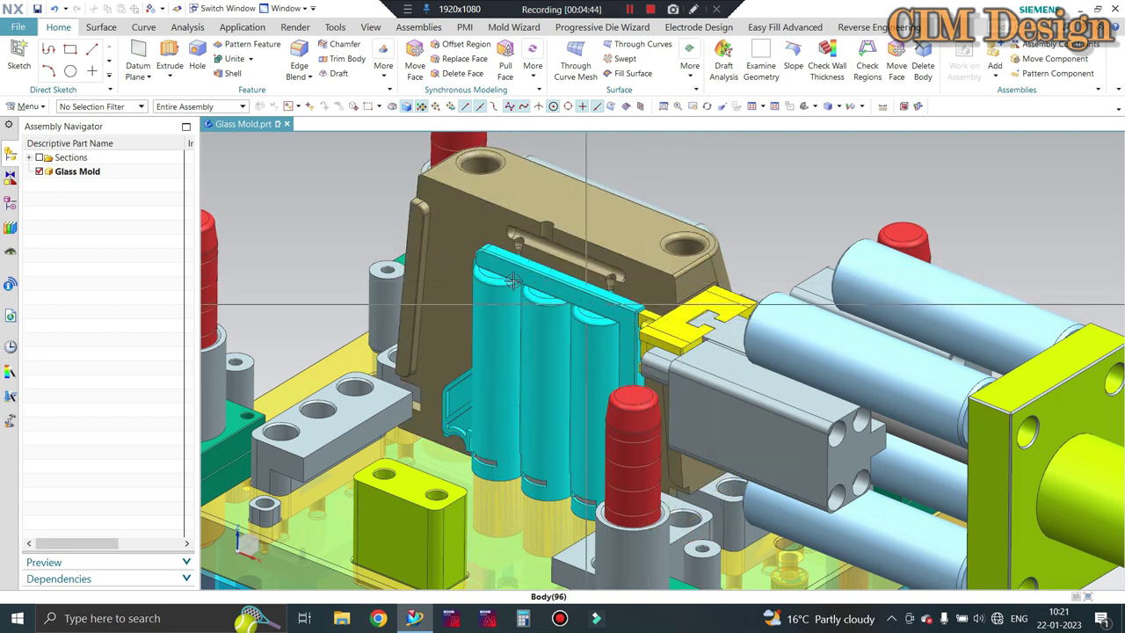
scroll(514, 279, up, 2)
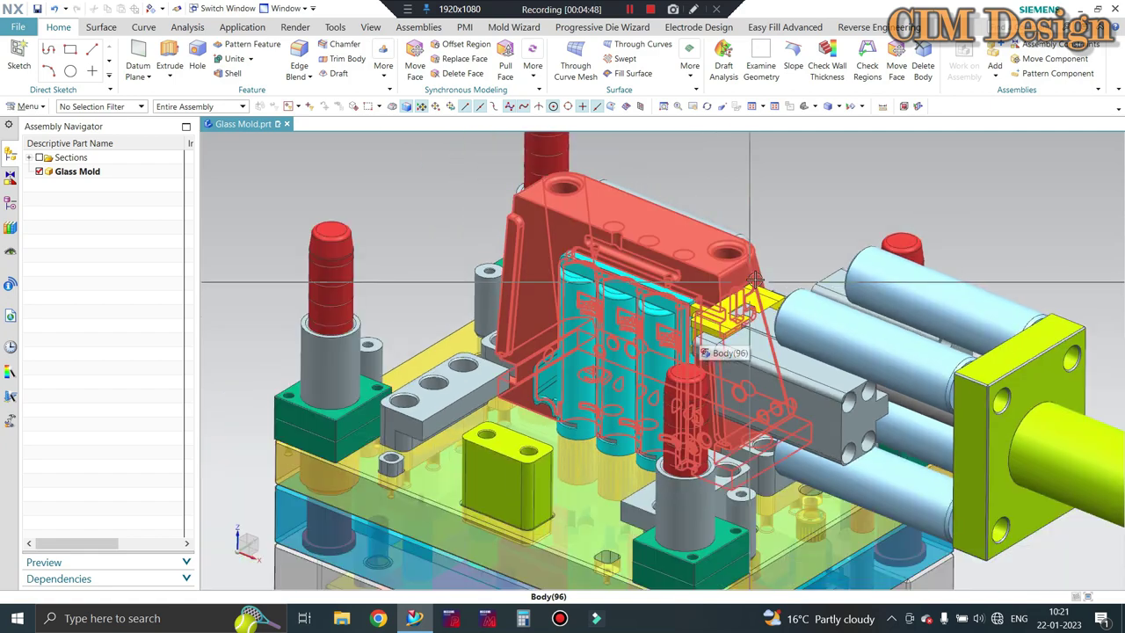
scroll(756, 290, down, 3)
scroll(879, 308, down, 2)
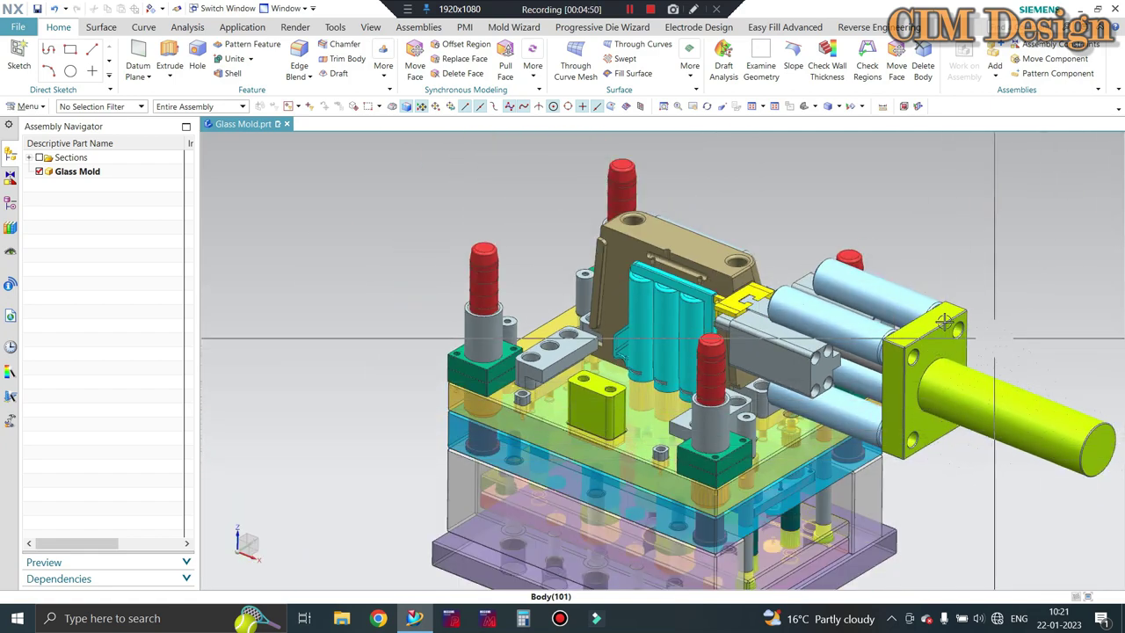
scroll(683, 335, up, 2)
scroll(683, 335, up, 2)
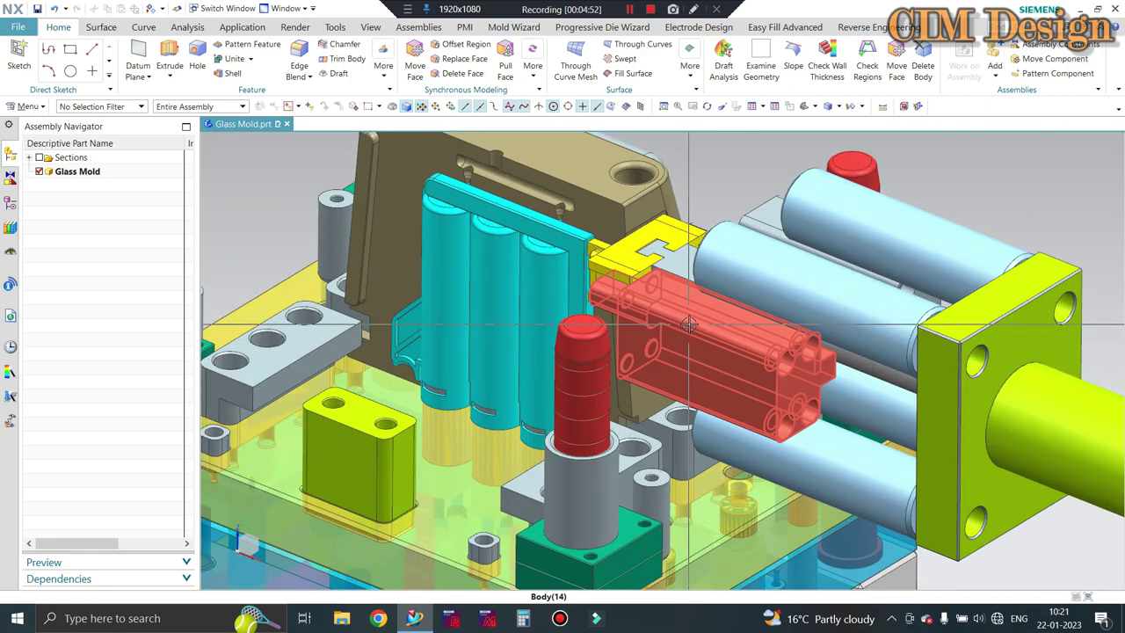
Hide the cylinder unit's grey block, three blue cylinders and grey holed block.
click(690, 325)
key(ctrl+b)
click(932, 339)
key(ctrl+b)
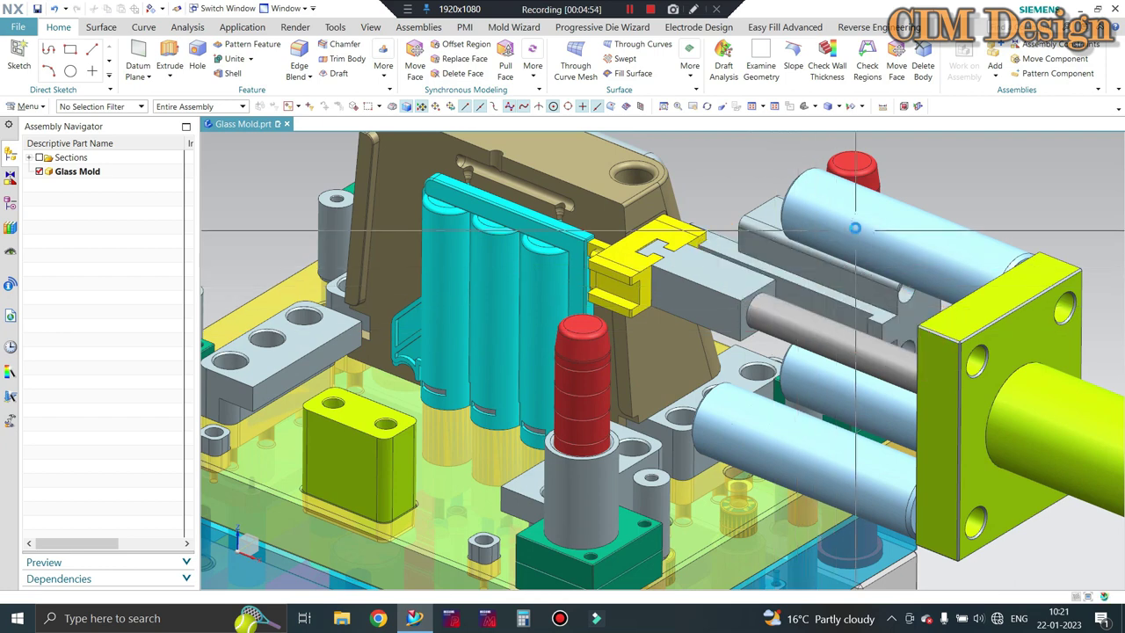
click(854, 226)
key(ctrl+b)
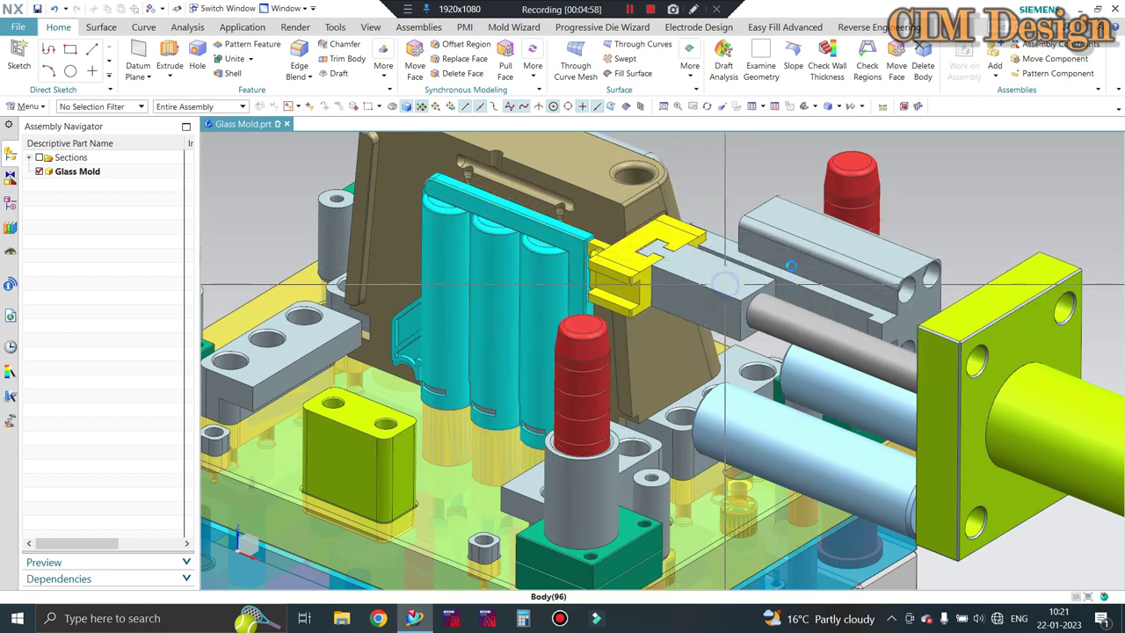
click(791, 265)
key(ctrl+b)
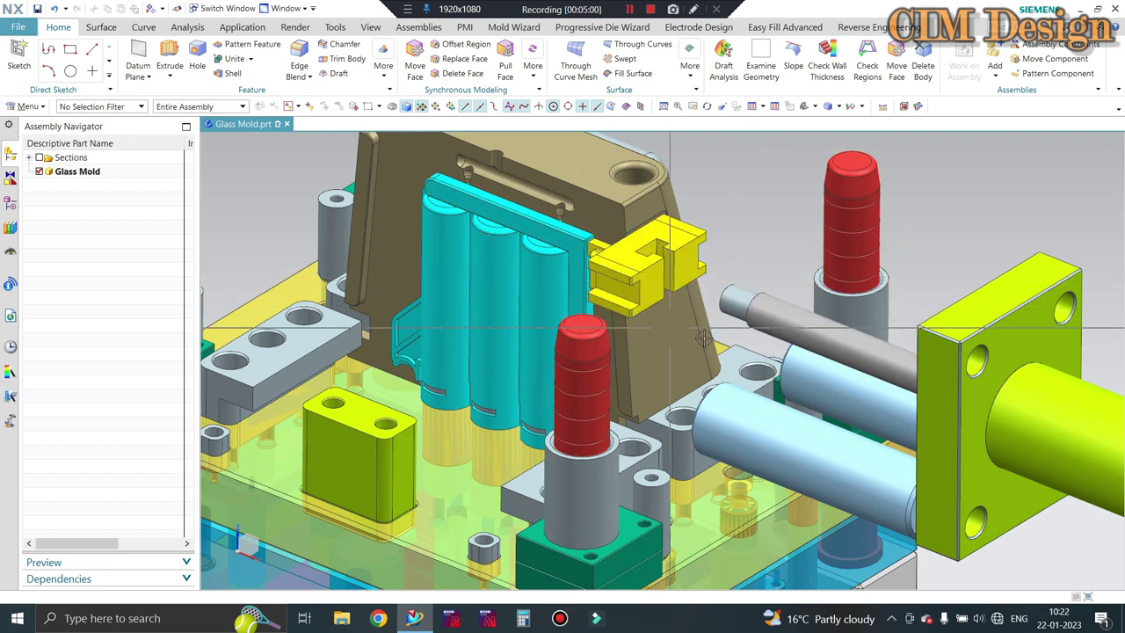
click(805, 463)
key(ctrl+b)
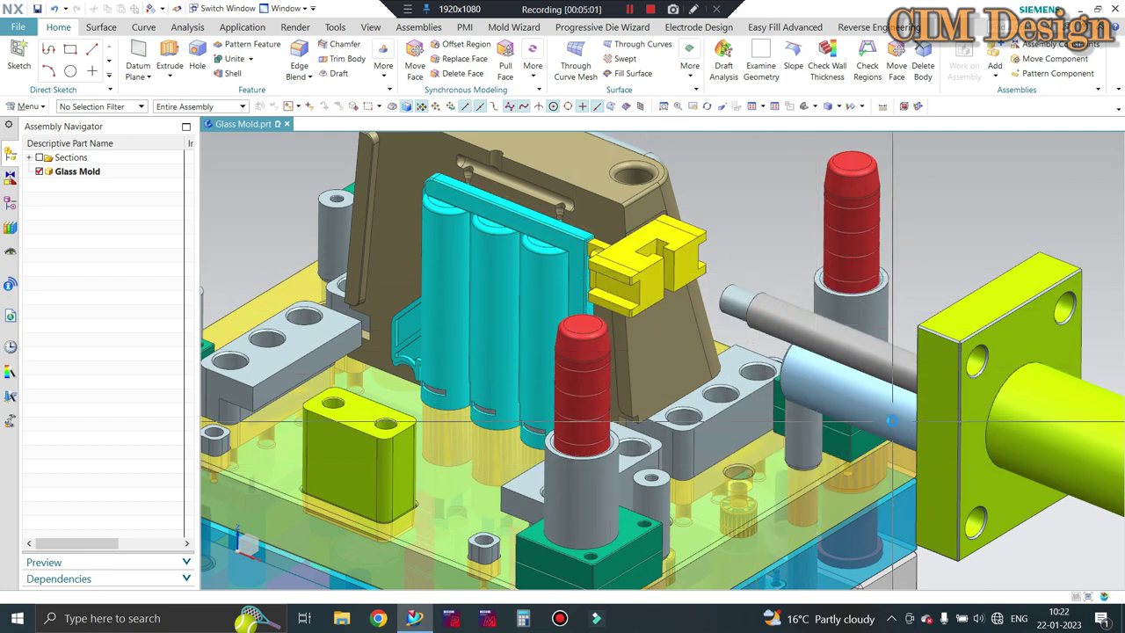
Hide the translucent plate Body(95) and zoom in and out around the core area.
scroll(797, 334, down, 3)
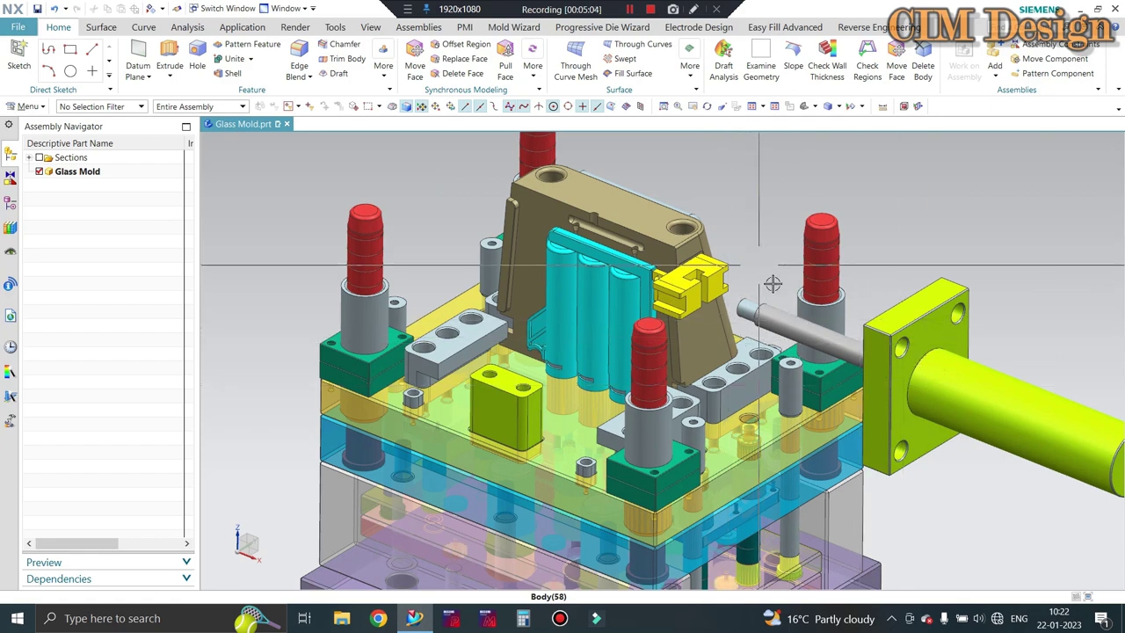
scroll(760, 308, down, 2)
scroll(738, 294, down, 1)
scroll(716, 283, down, 1)
scroll(717, 283, up, 1)
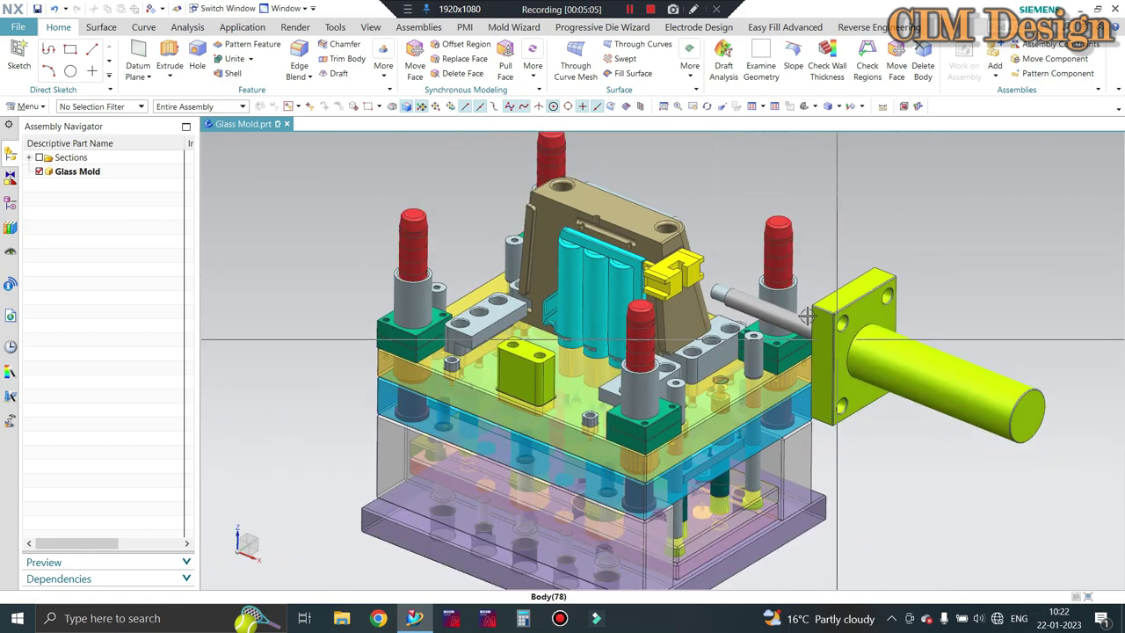
scroll(715, 284, up, 1)
scroll(714, 326, up, 1)
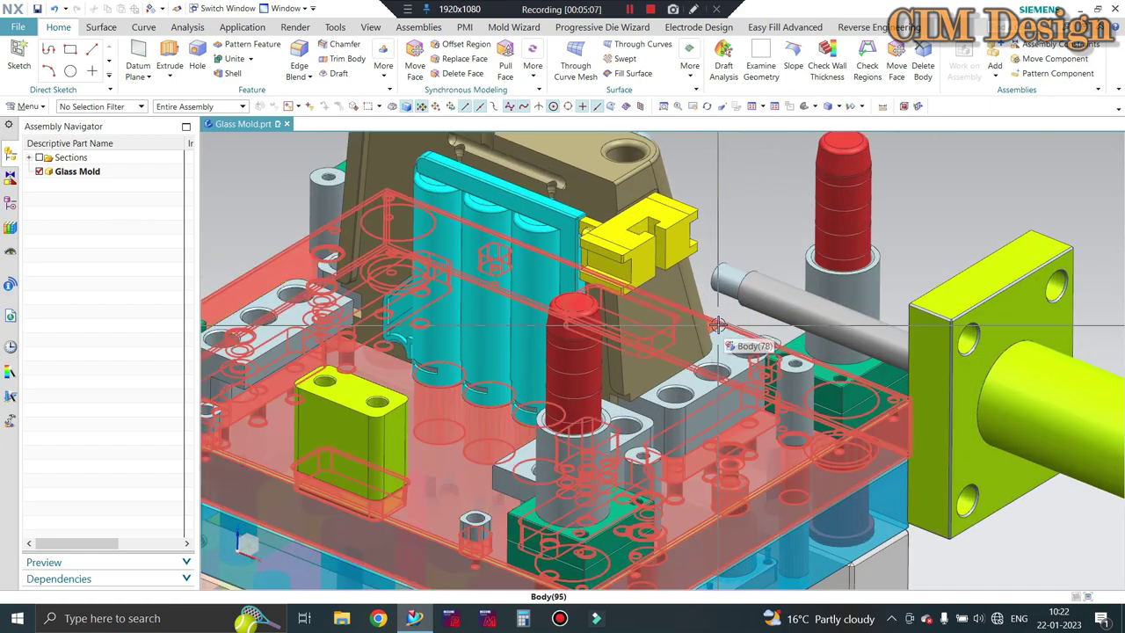
click(719, 326)
key(ctrl+b)
scroll(721, 325, down, 1)
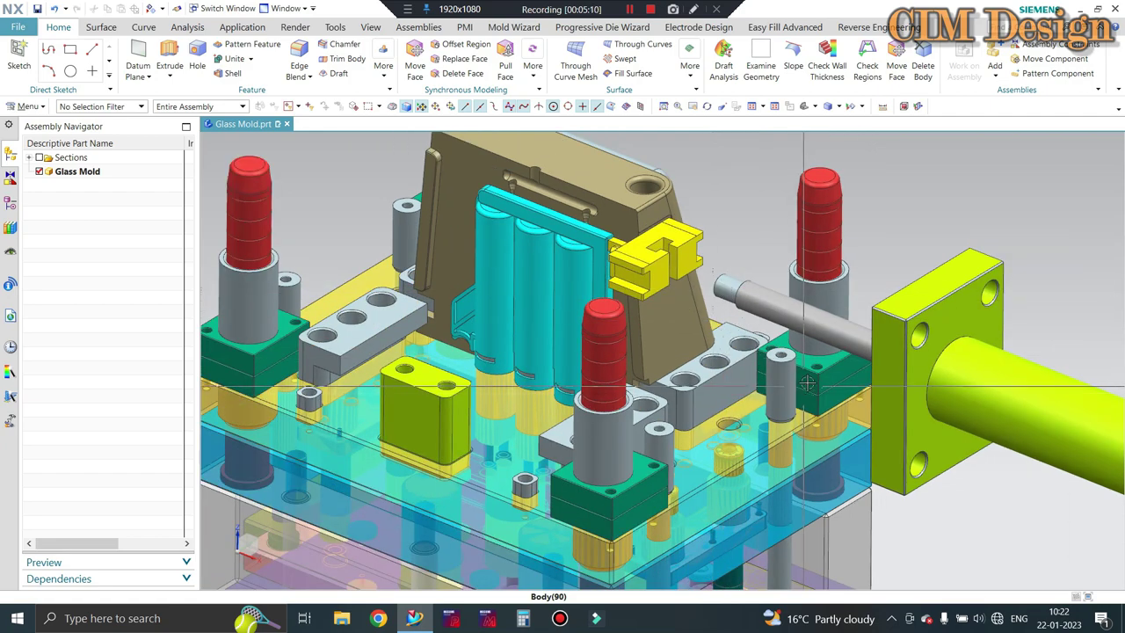
scroll(791, 290, up, 1)
scroll(766, 207, up, 1)
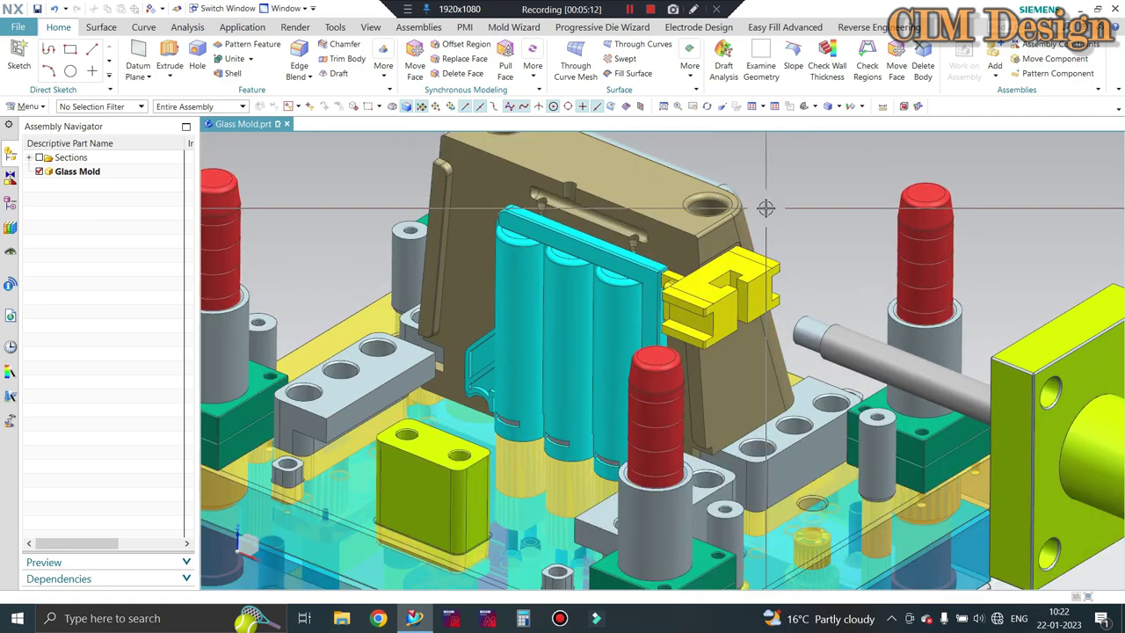
scroll(773, 219, down, 1)
scroll(840, 253, down, 1)
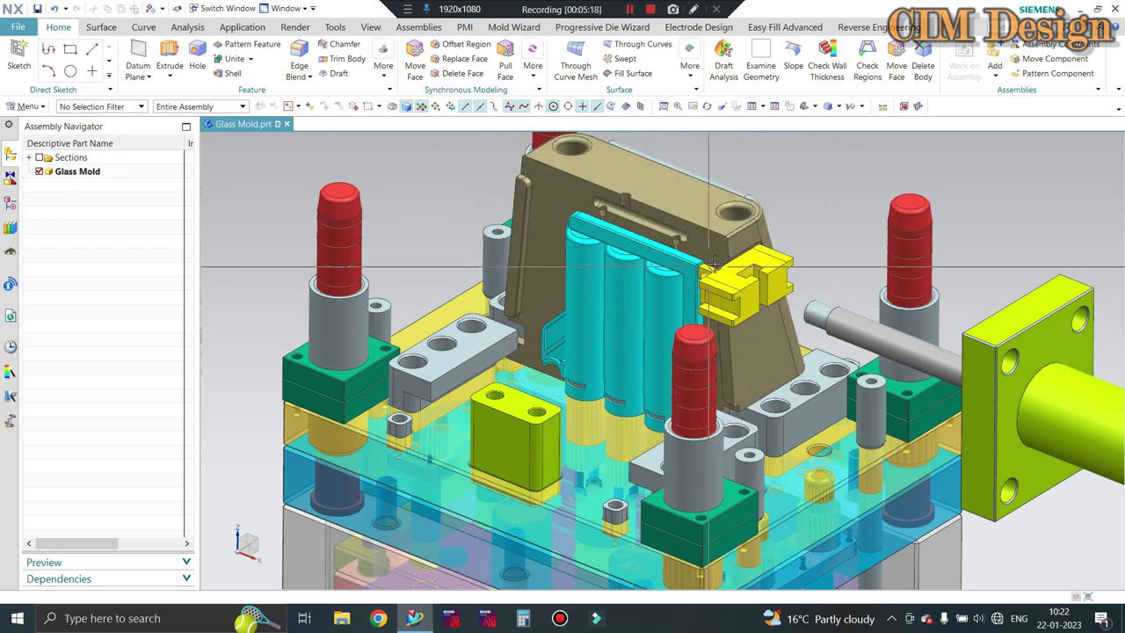
scroll(466, 327, down, 1)
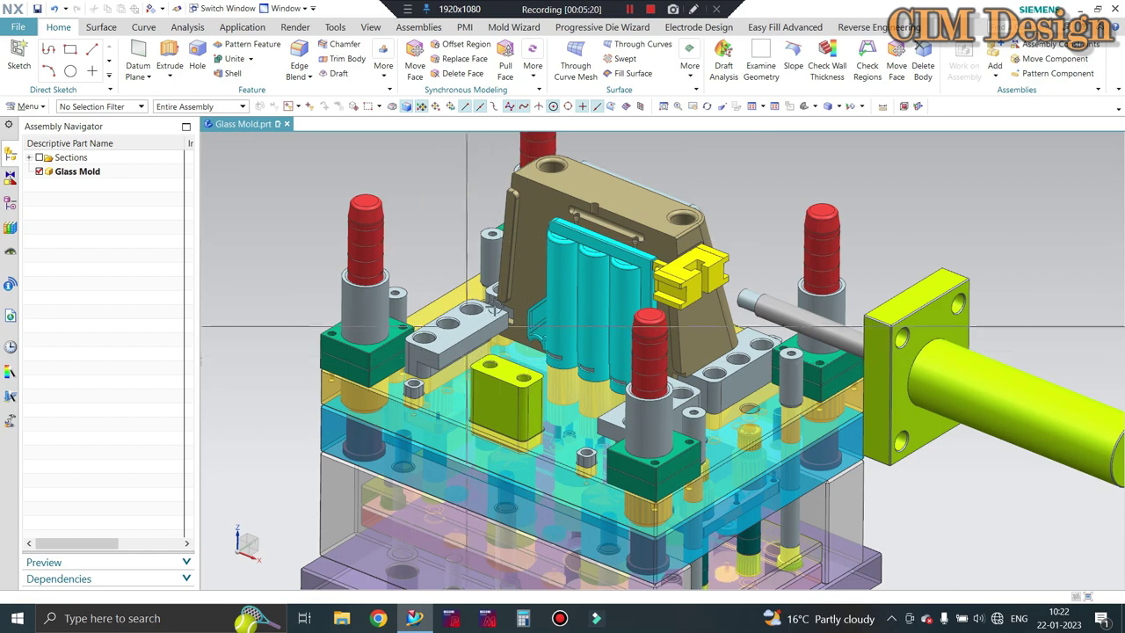
scroll(572, 307, down, 1)
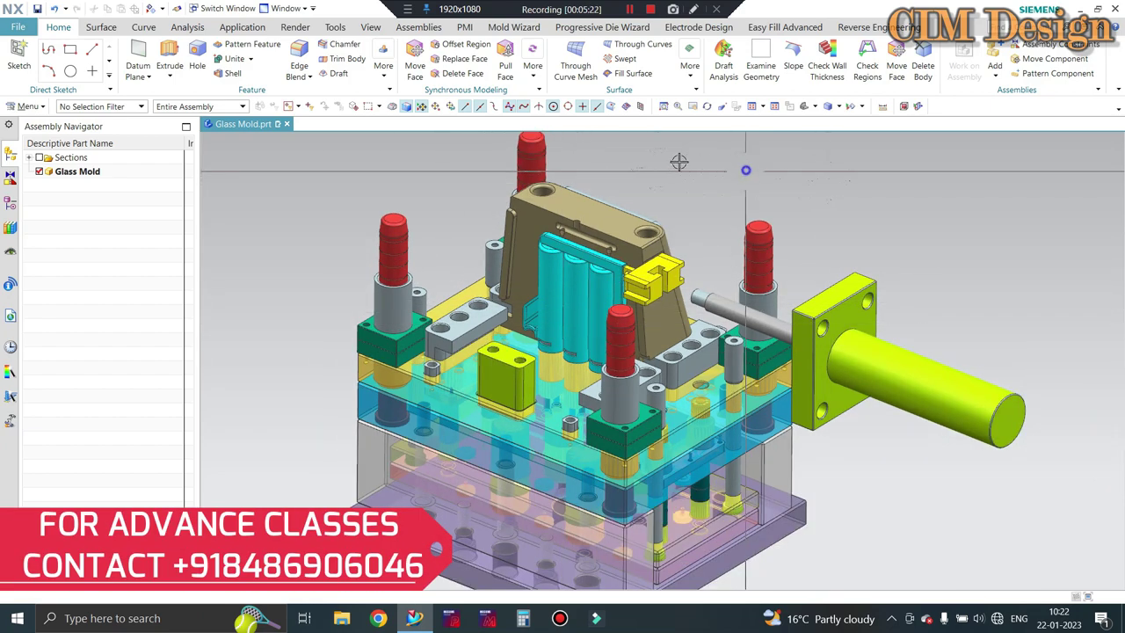
key(ctrl+alt+f)
mouse_move(723, 420)
middle_down()
mouse_move(787, 397)
mouse_move(710, 327)
middle_up()
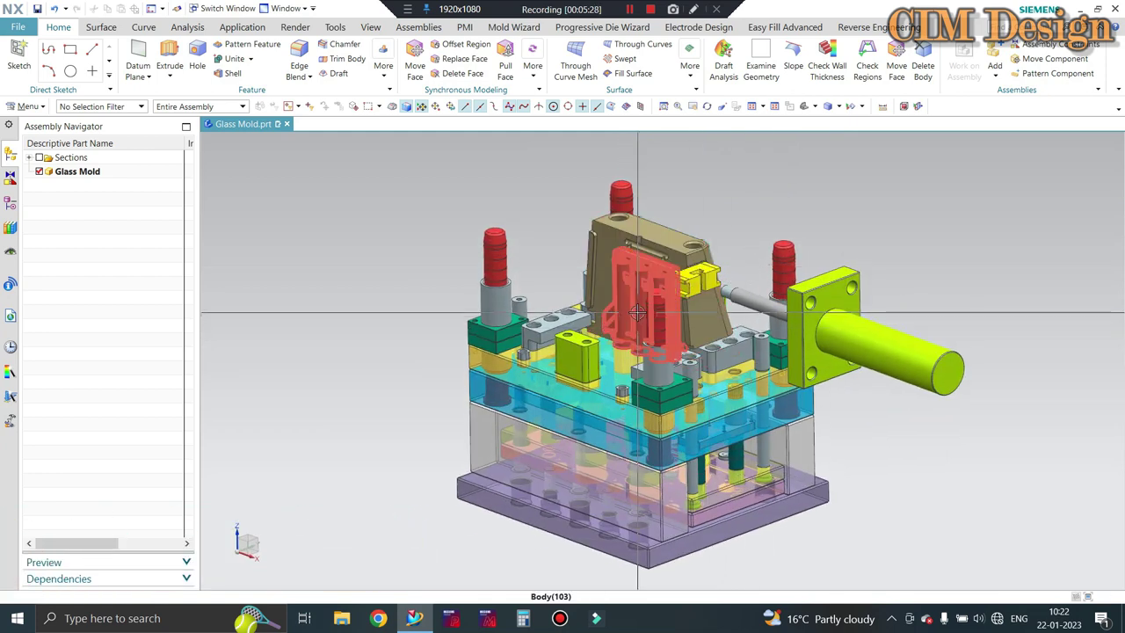
scroll(813, 304, up, 1)
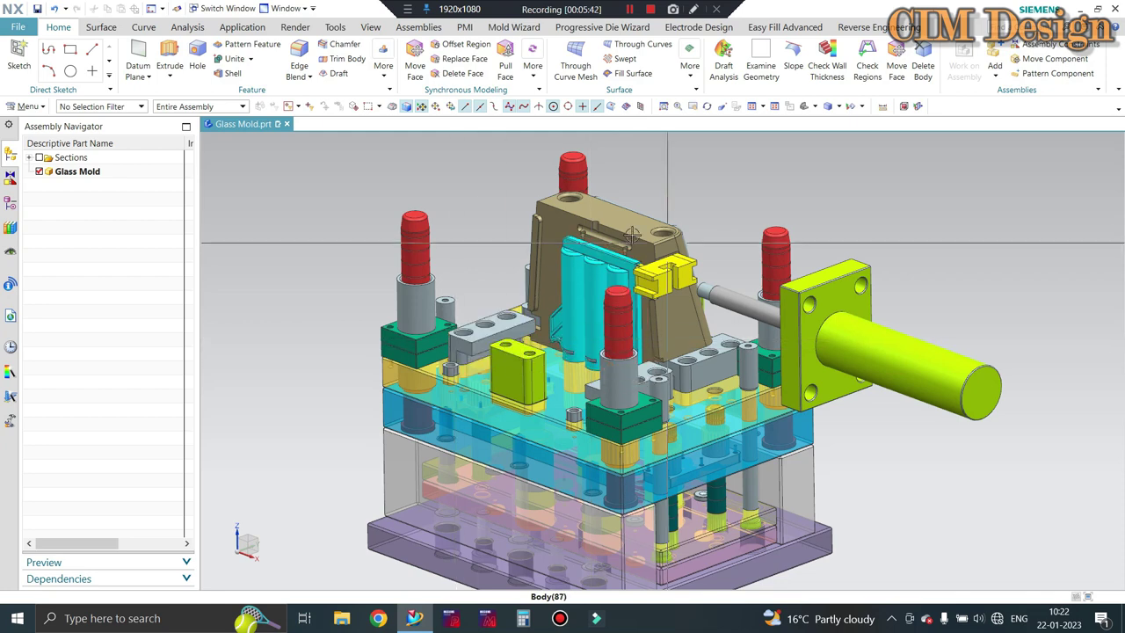
scroll(599, 237, up, 1)
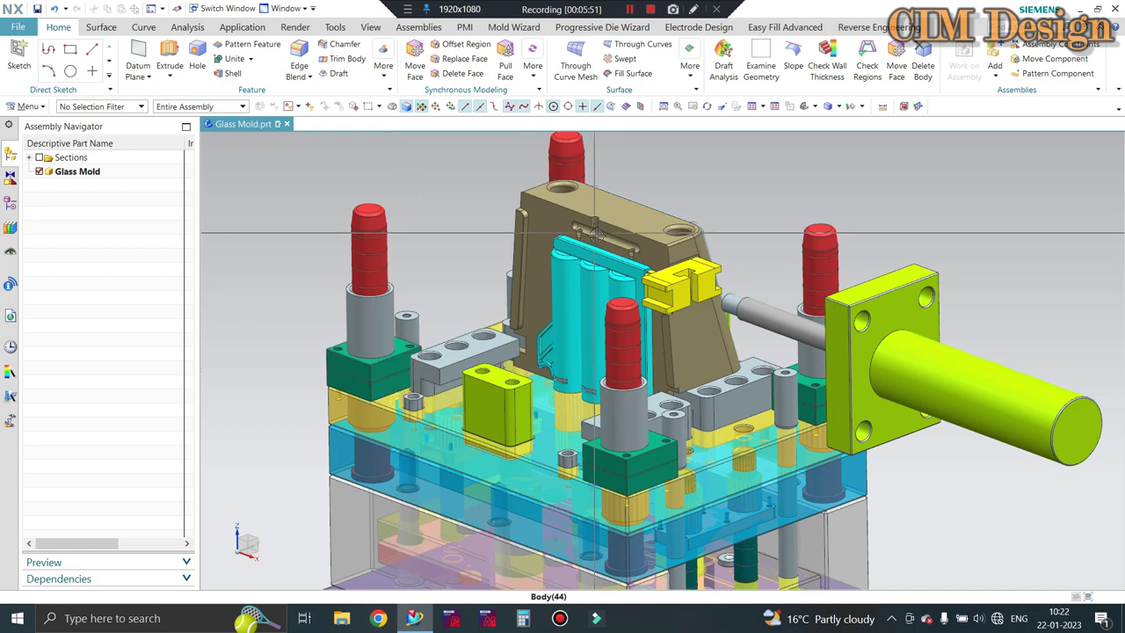
scroll(528, 246, down, 2)
scroll(645, 252, up, 2)
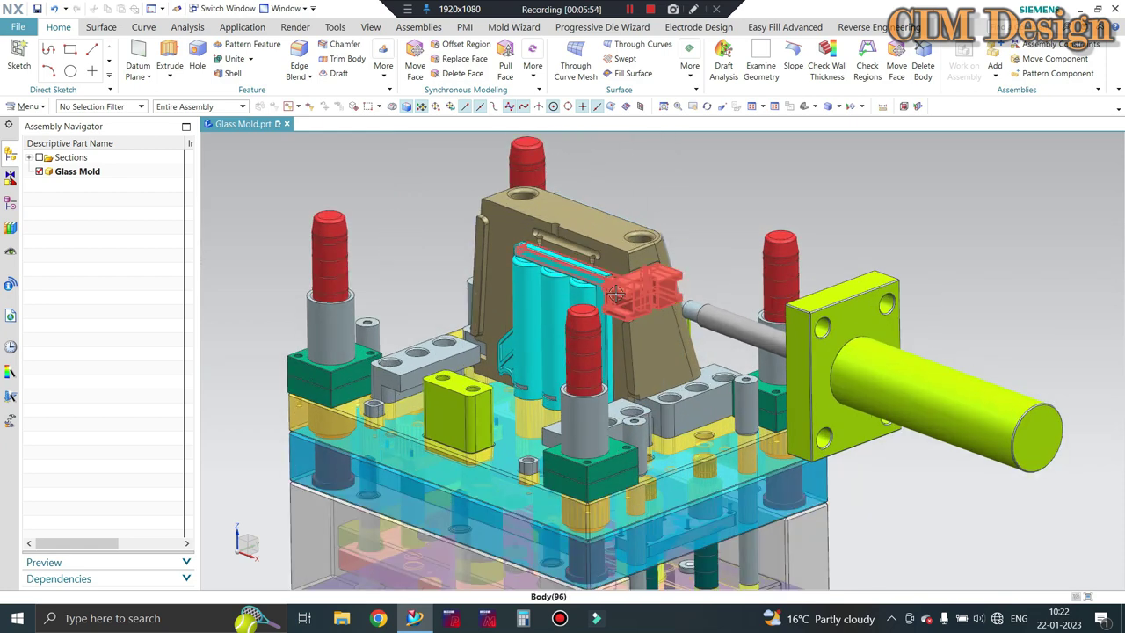
scroll(616, 288, down, 1)
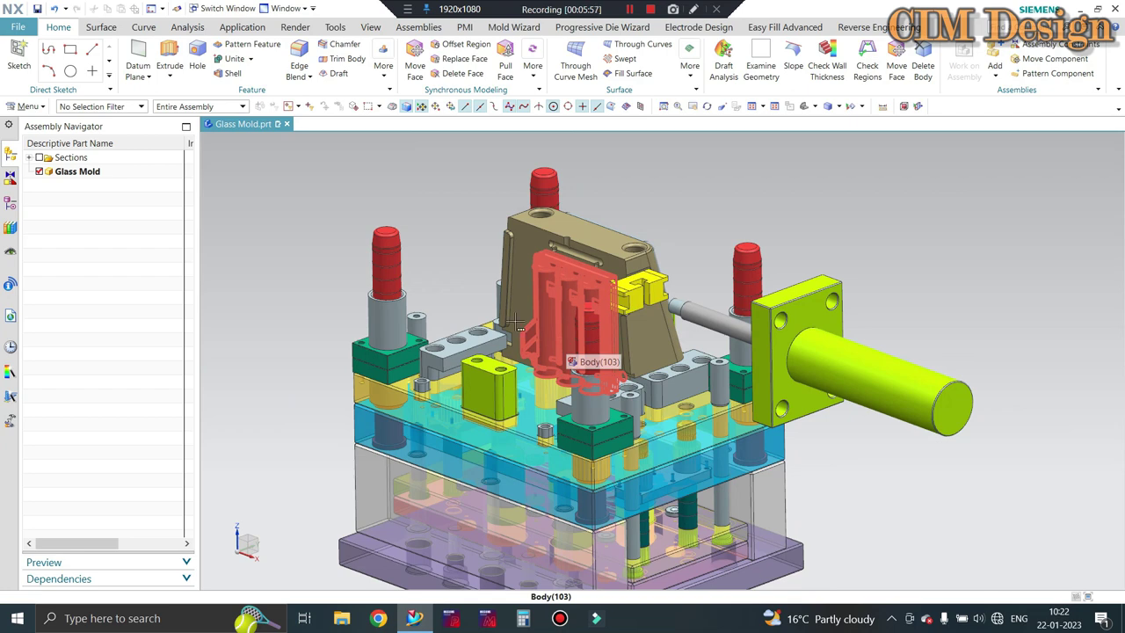
scroll(473, 343, up, 2)
scroll(473, 343, down, 1)
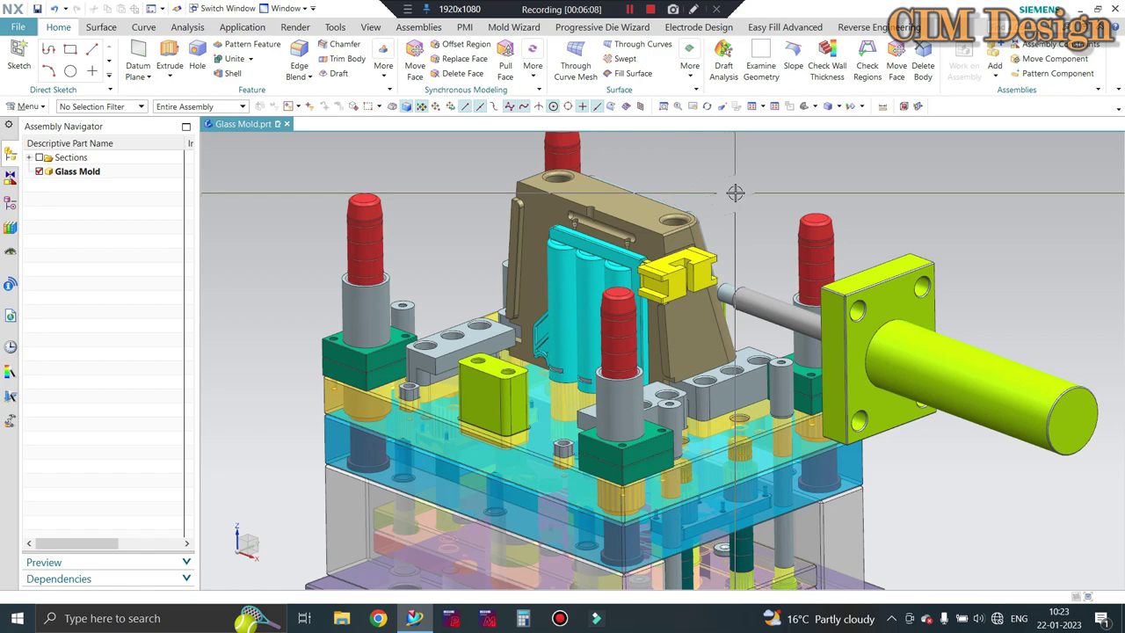
scroll(661, 252, up, 1)
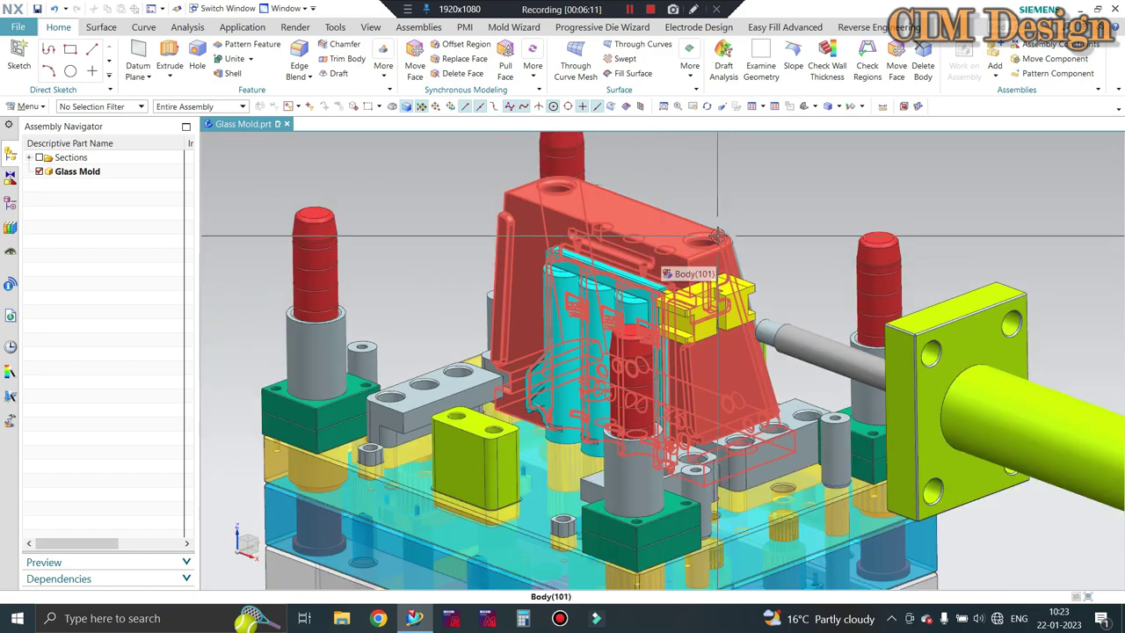
scroll(705, 233, down, 1)
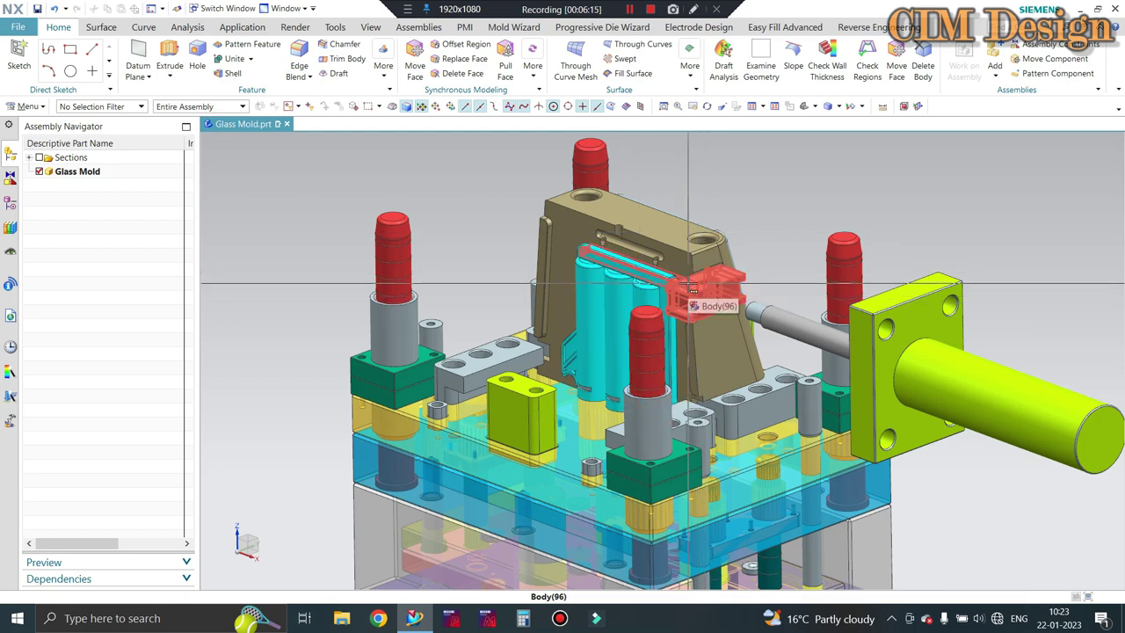
scroll(681, 283, up, 1)
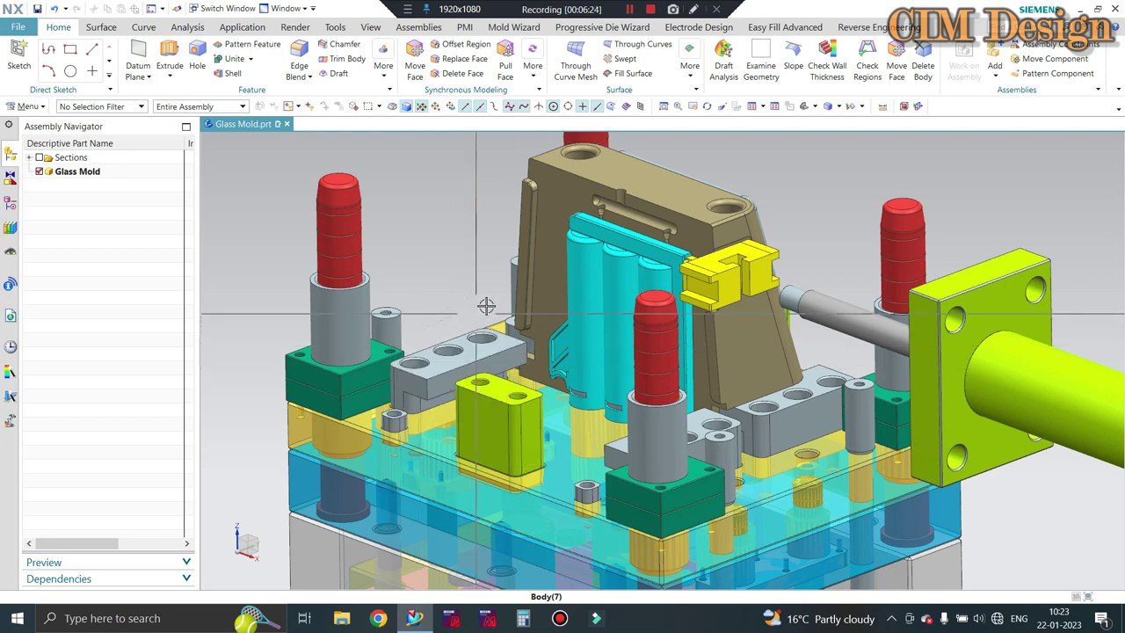
scroll(466, 292, down, 1)
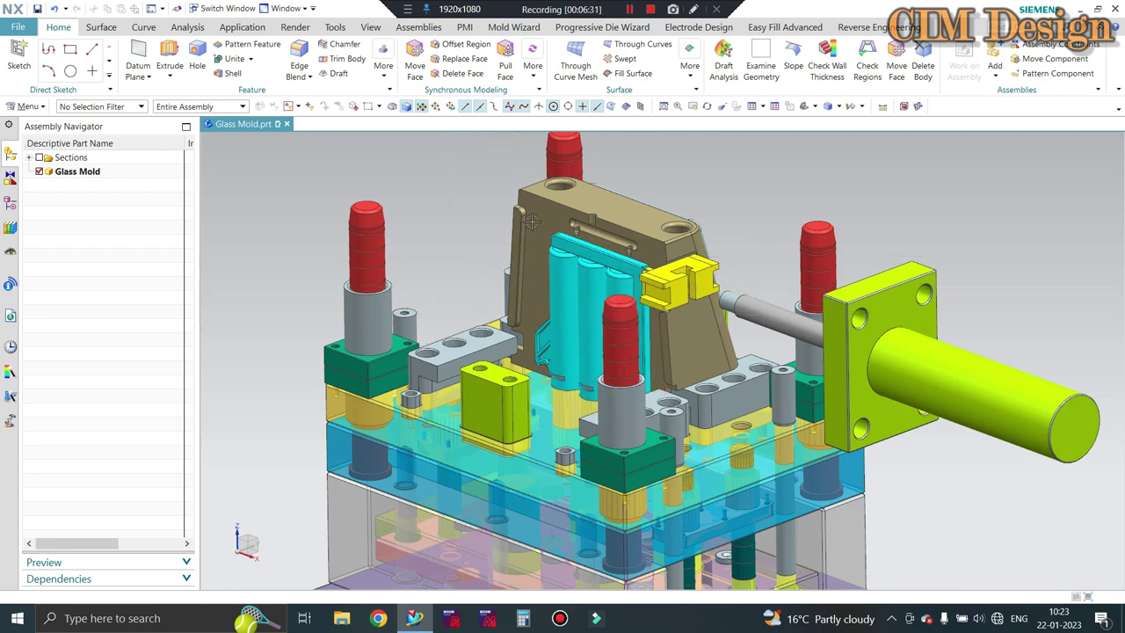
scroll(490, 398, up, 1)
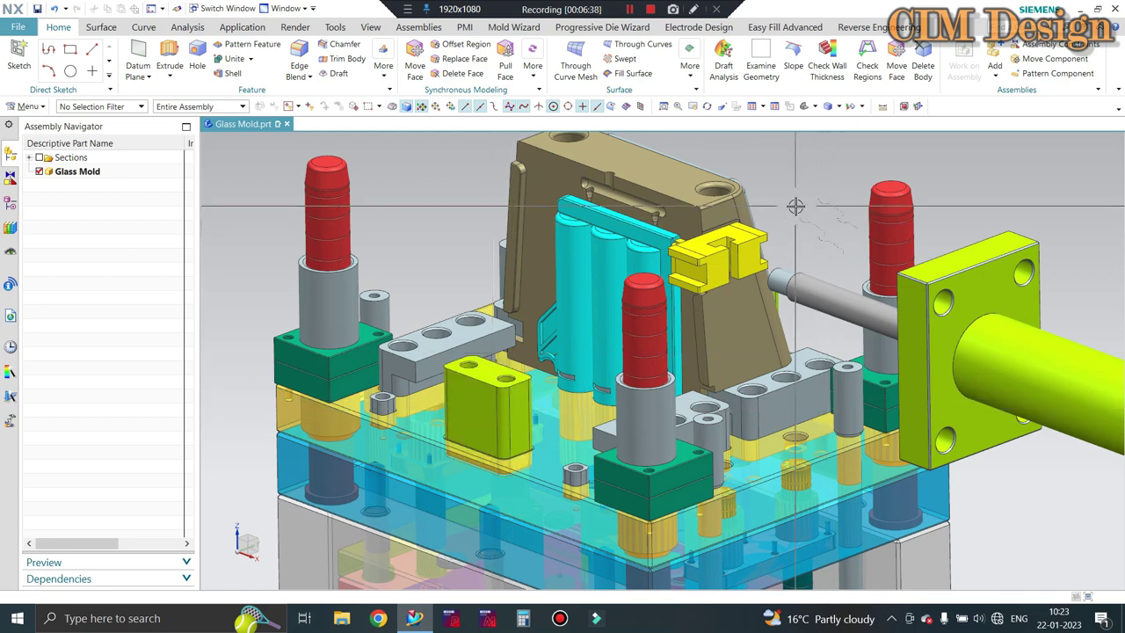
click(509, 401)
scroll(831, 167, down, 2)
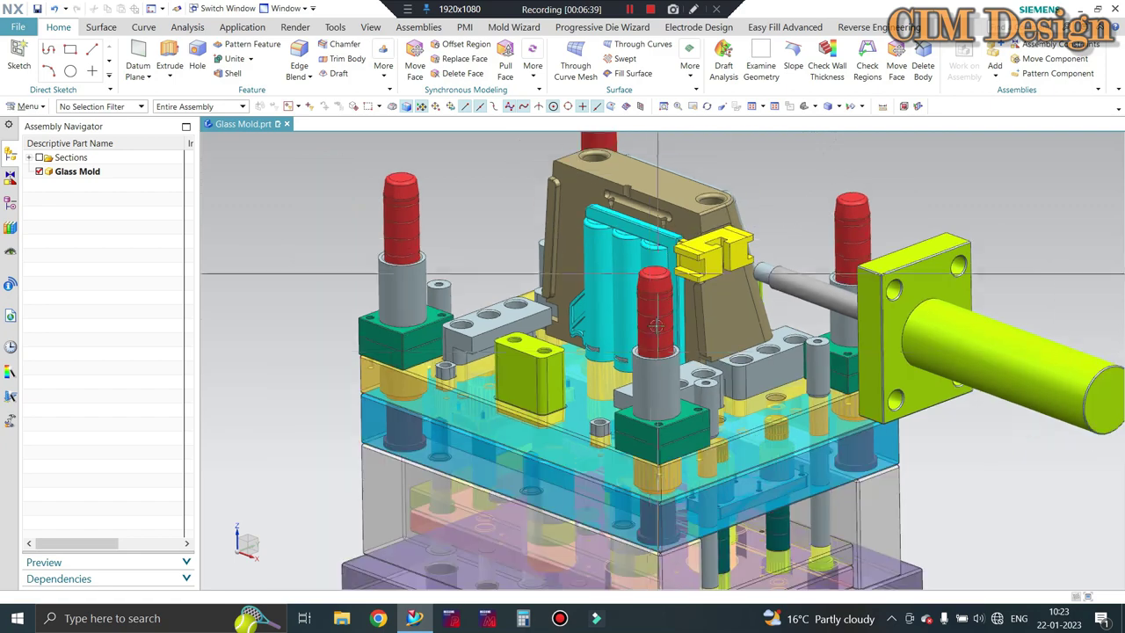
scroll(742, 348, up, 2)
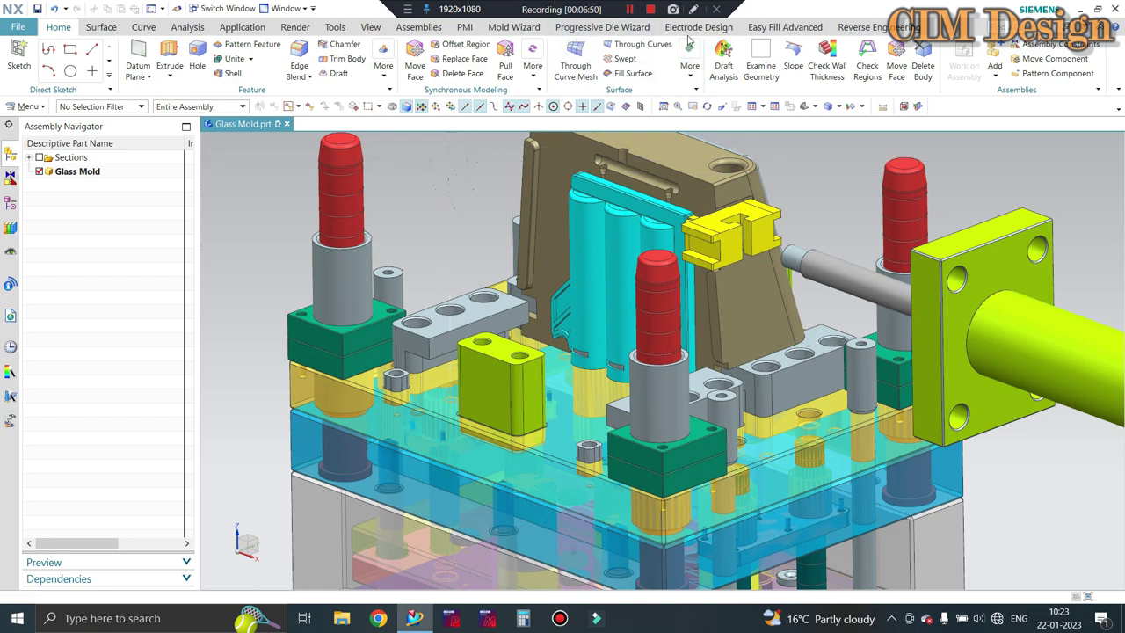
Browse the Mold Wizard's Mold Base Library folders, cancel without adding one, and return to the Assembly Navigator.
click(514, 27)
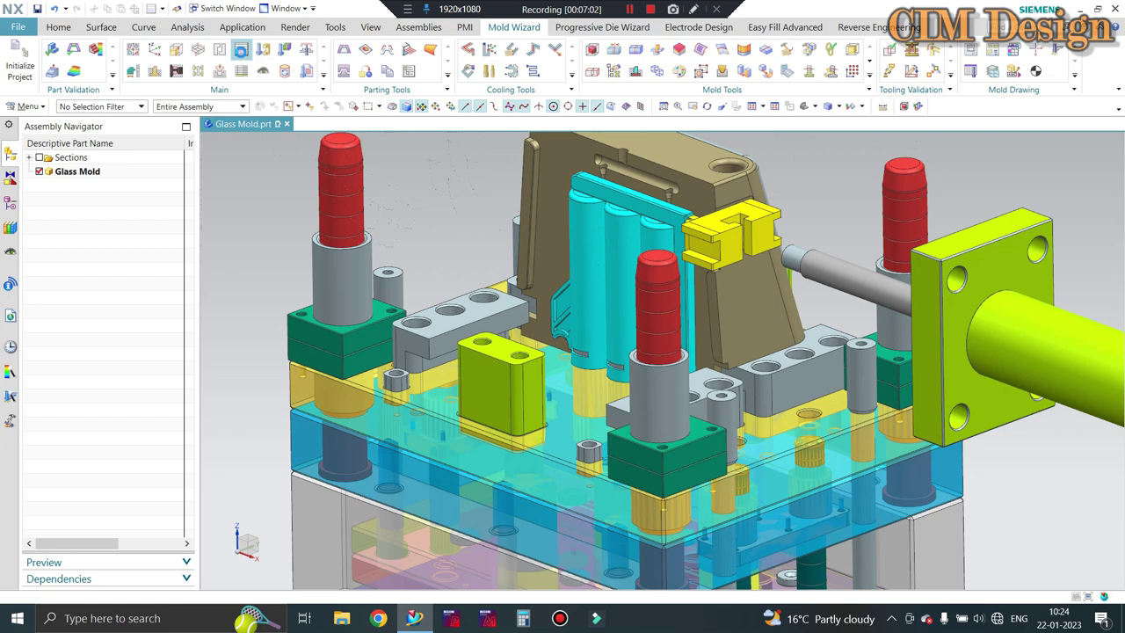
click(241, 48)
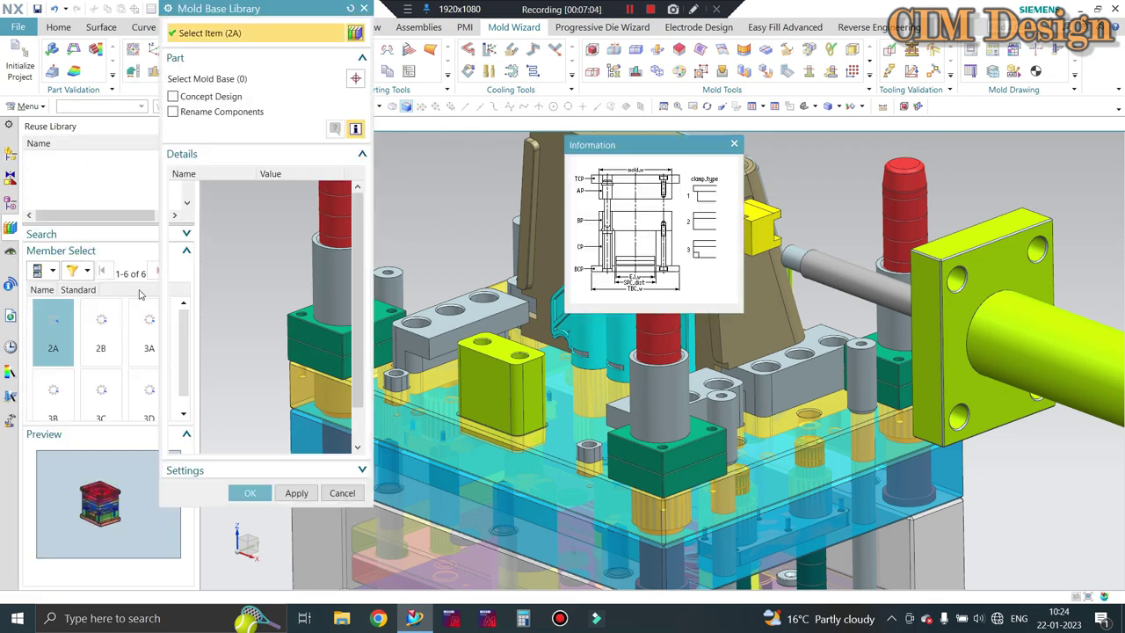
scroll(81, 192, down, 1)
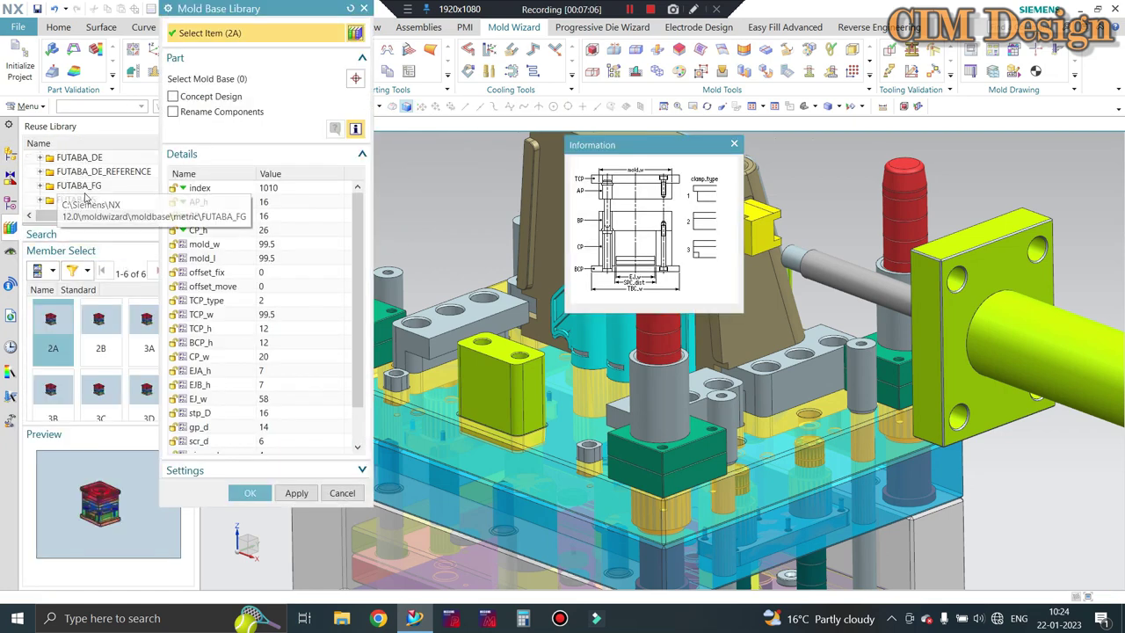
scroll(98, 191, down, 2)
scroll(96, 192, down, 2)
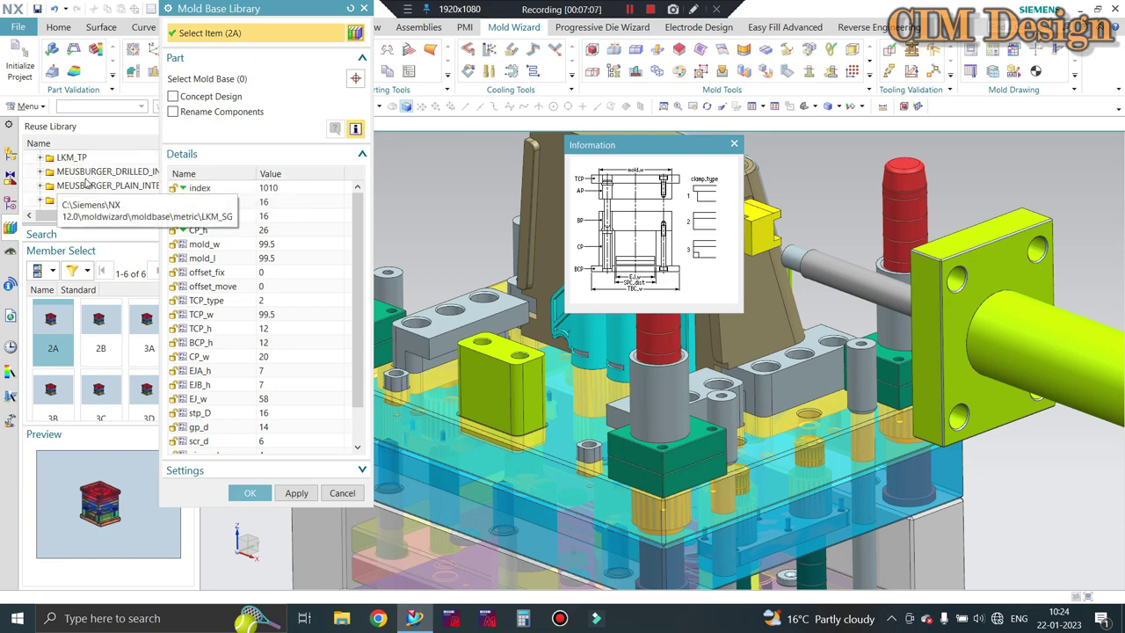
scroll(81, 195, down, 2)
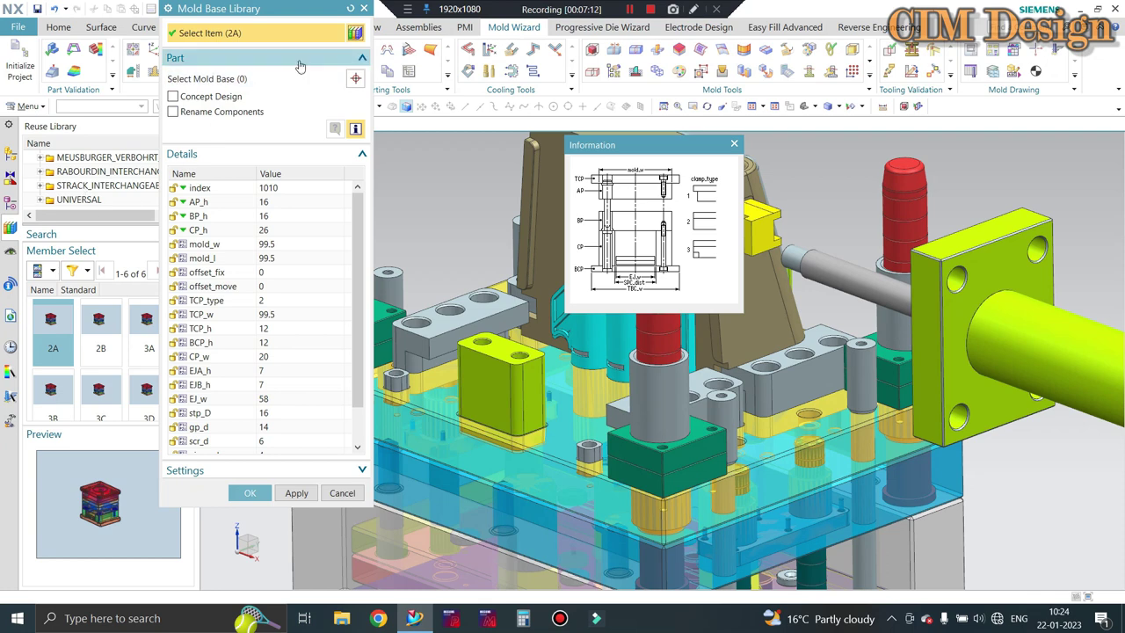
click(364, 9)
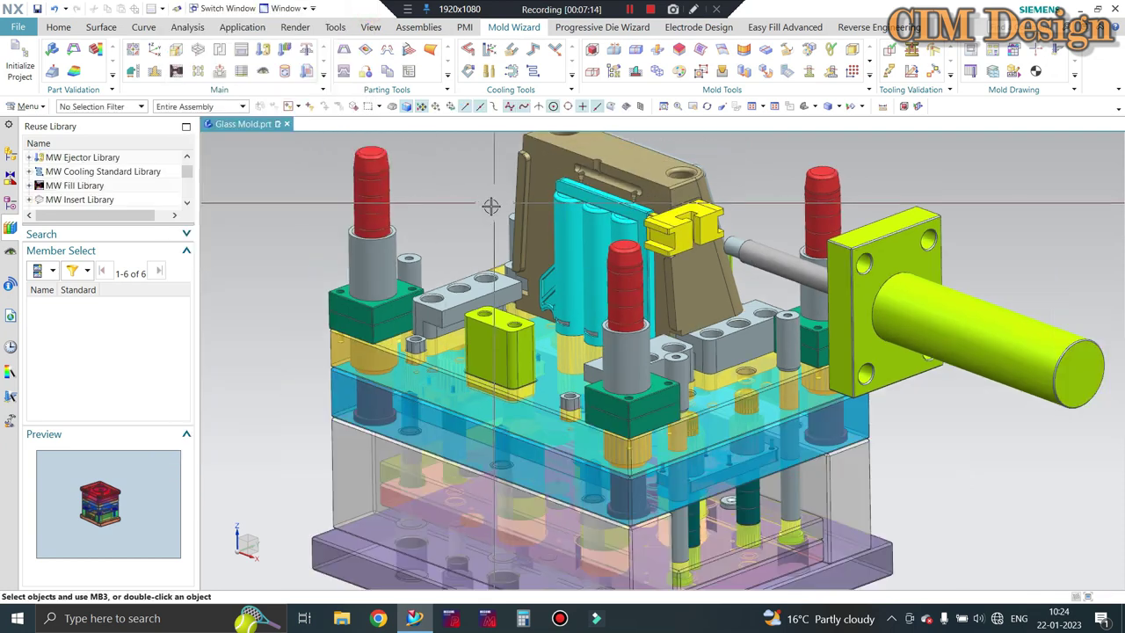
click(9, 155)
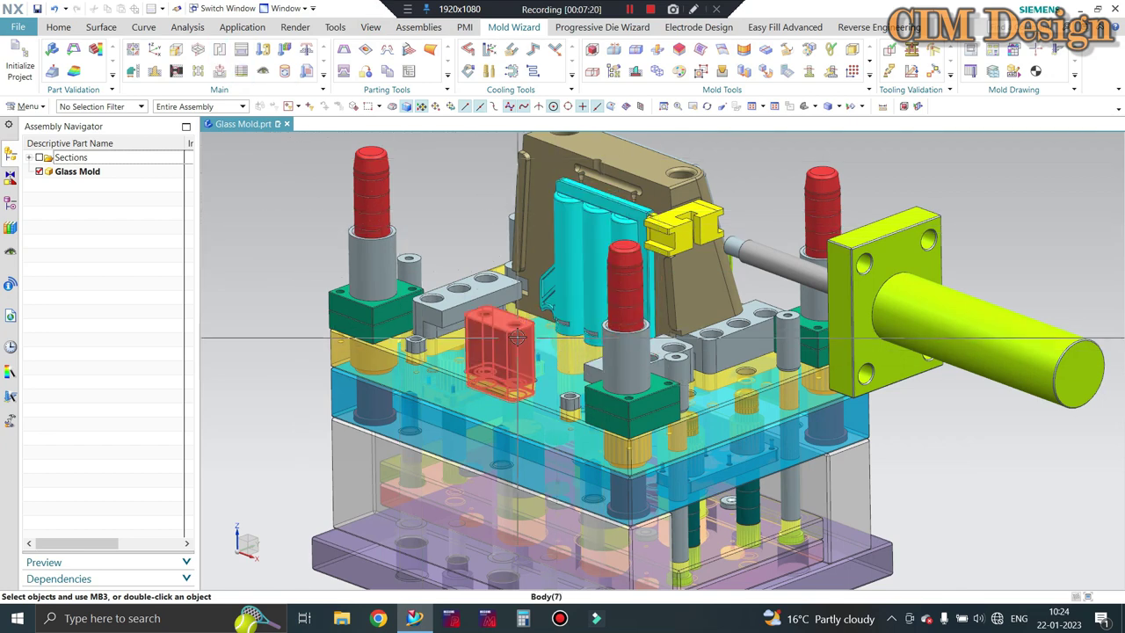
Zoom out to the whole glass mold and switch back to the Home modelling tools.
scroll(517, 337, down, 2)
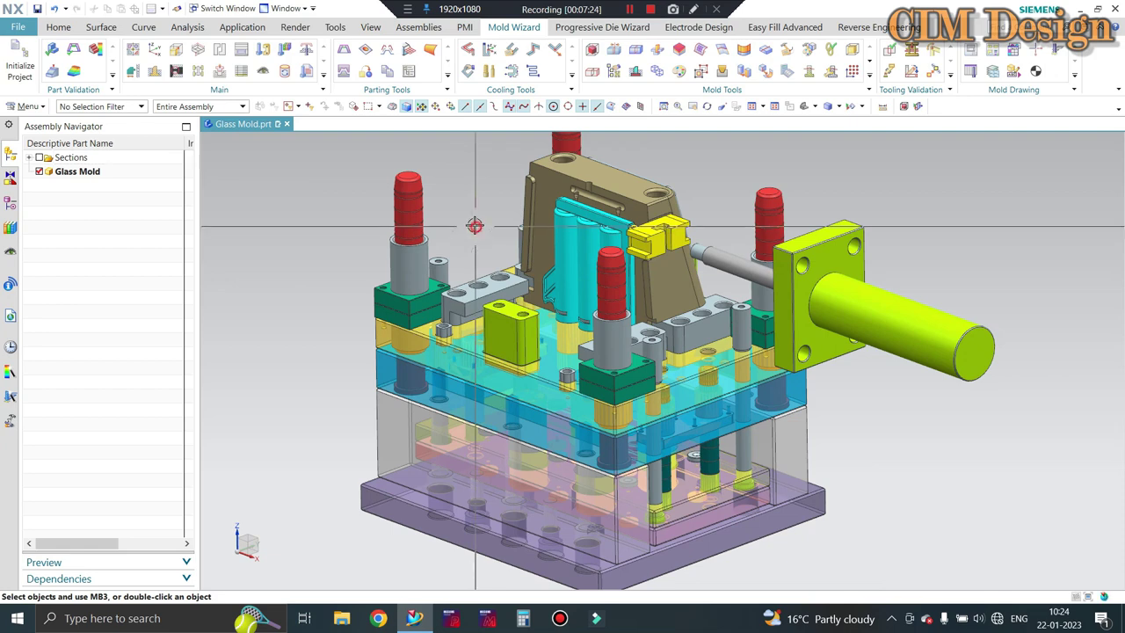
click(56, 29)
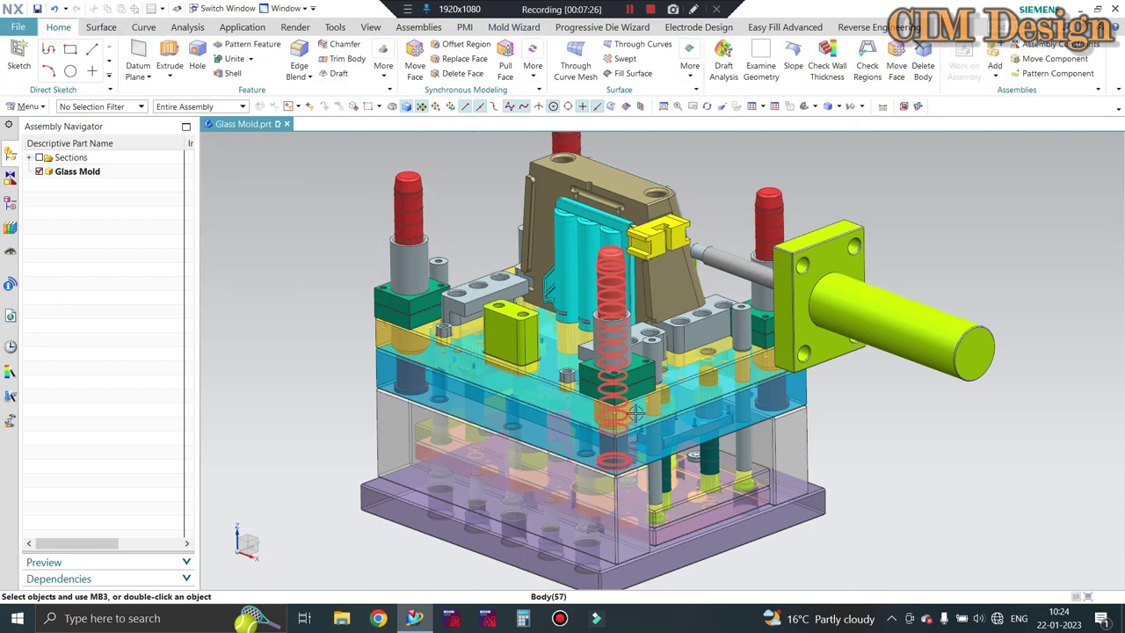
Hide the top mold plate and zoom in on the green and grey blocks and bushings beneath.
click(515, 351)
key(ctrl+b)
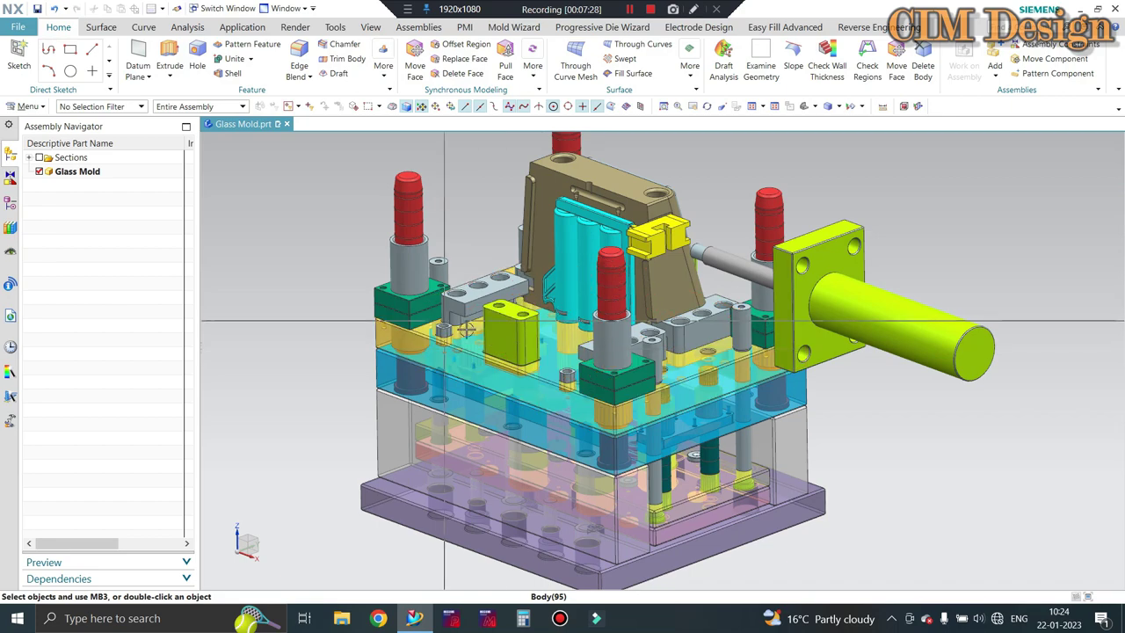
scroll(440, 329, up, 3)
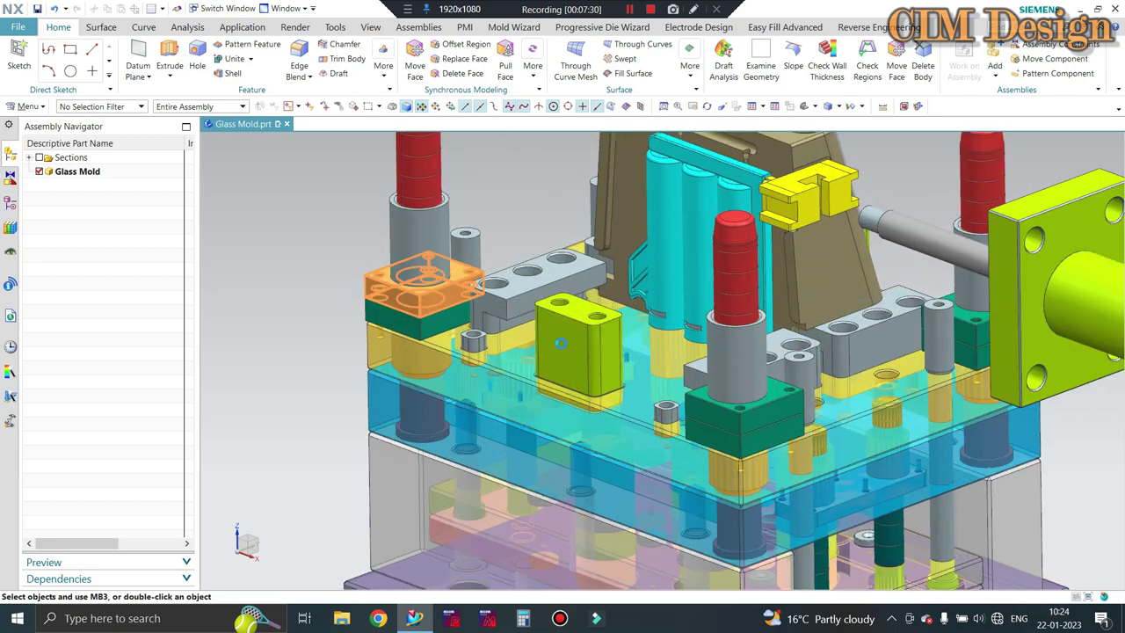
scroll(559, 324, down, 2)
scroll(547, 400, down, 1)
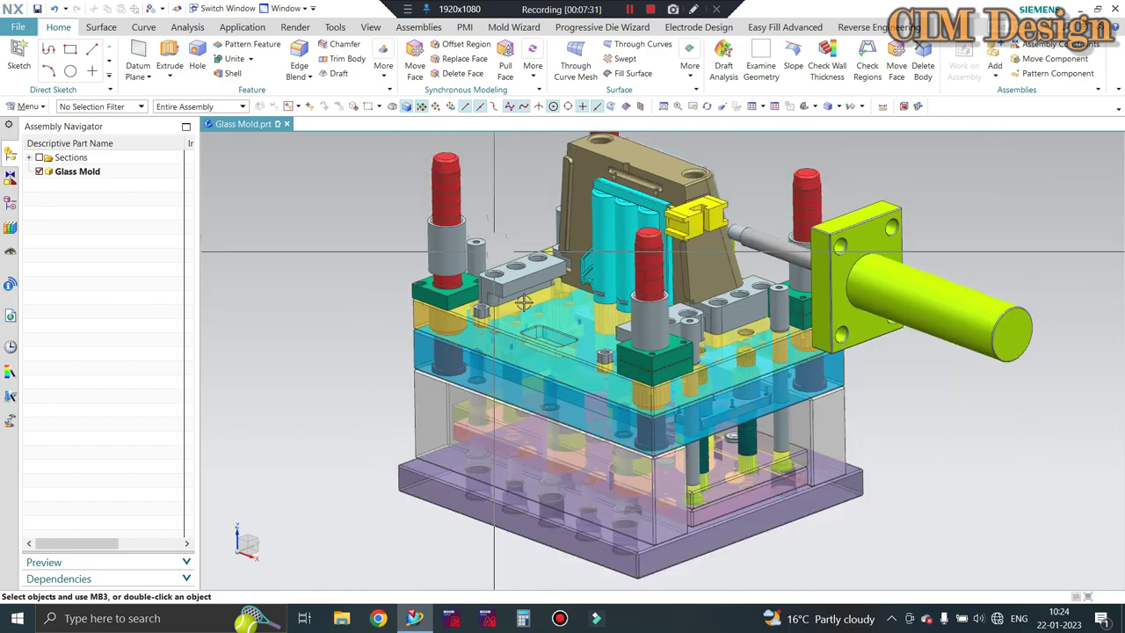
scroll(528, 369, up, 2)
scroll(492, 317, up, 2)
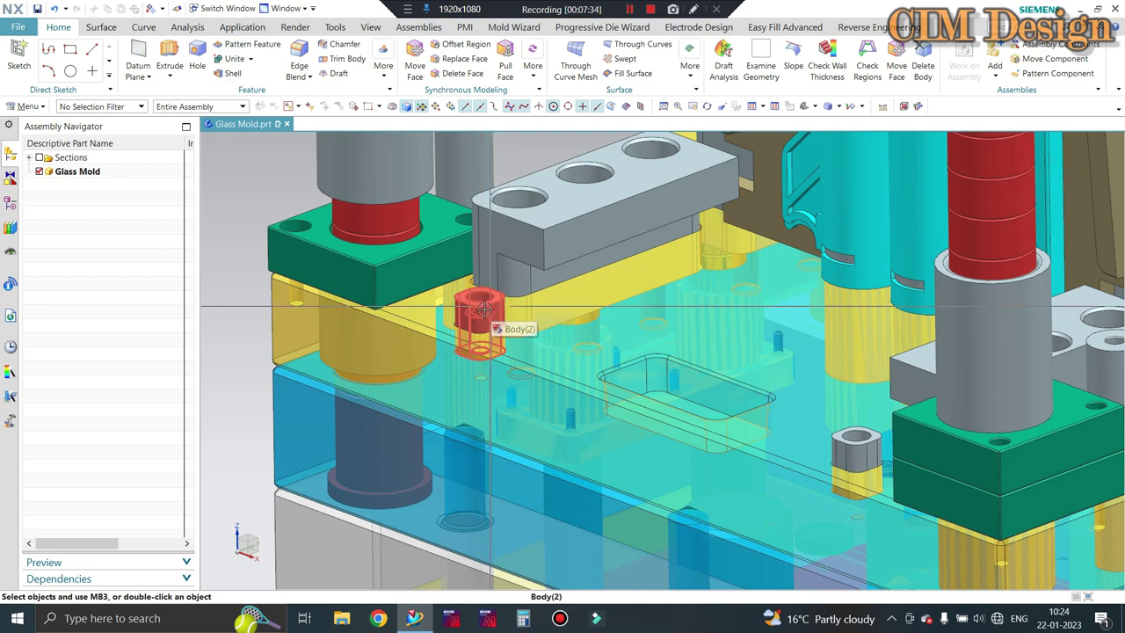
scroll(466, 304, up, 1)
scroll(479, 300, up, 1)
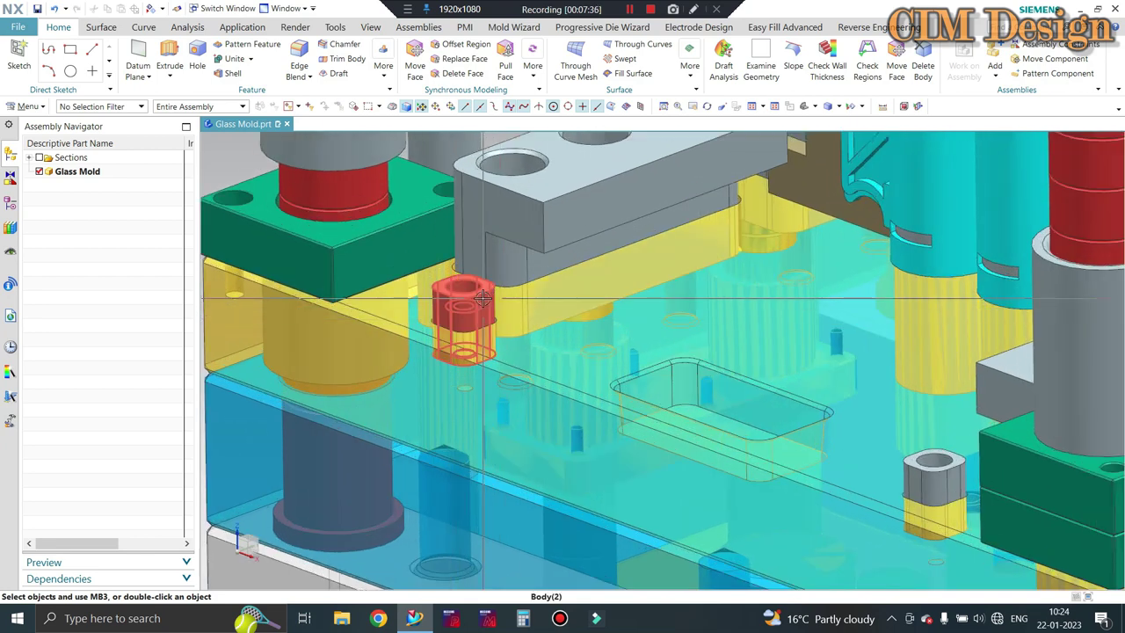
scroll(486, 304, down, 1)
scroll(492, 308, down, 1)
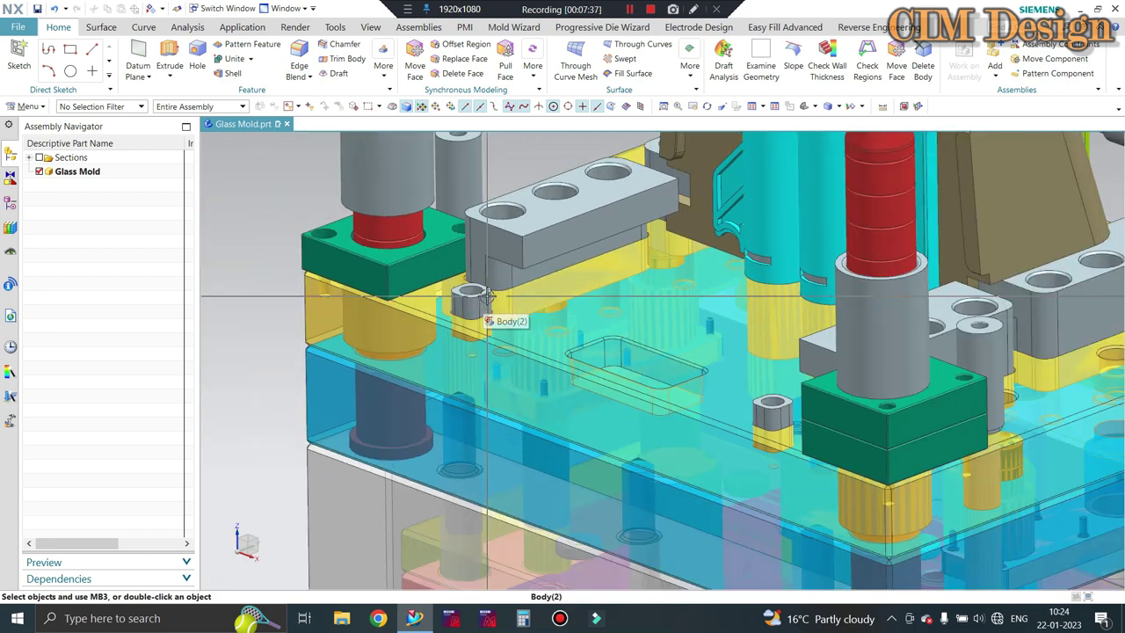
scroll(497, 311, down, 1)
scroll(528, 290, down, 1)
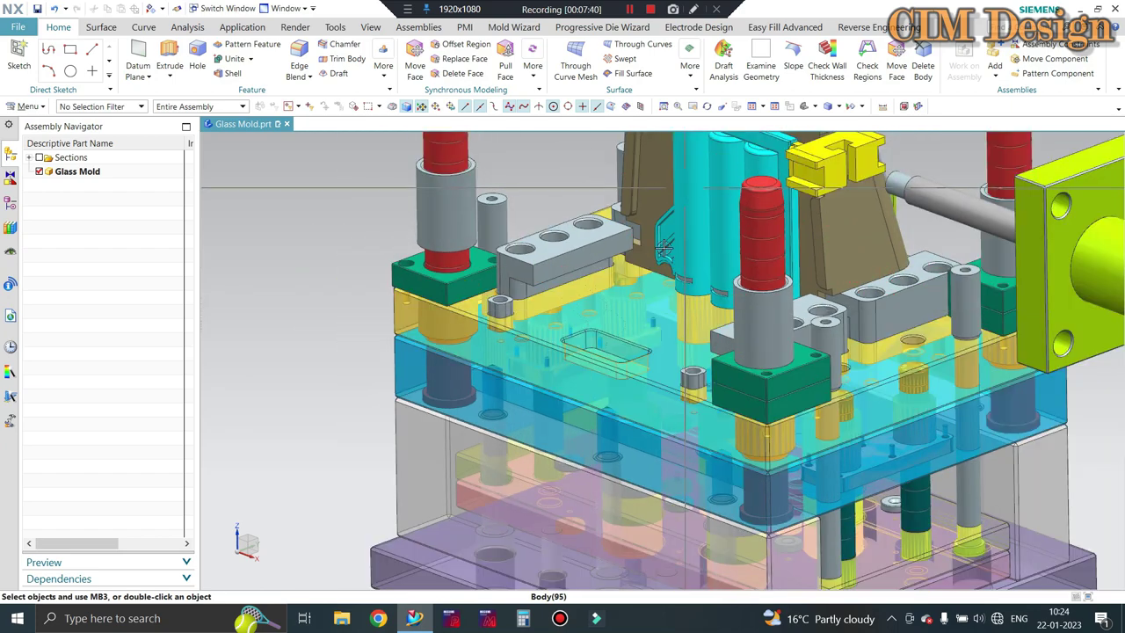
scroll(598, 273, down, 1)
scroll(667, 251, up, 2)
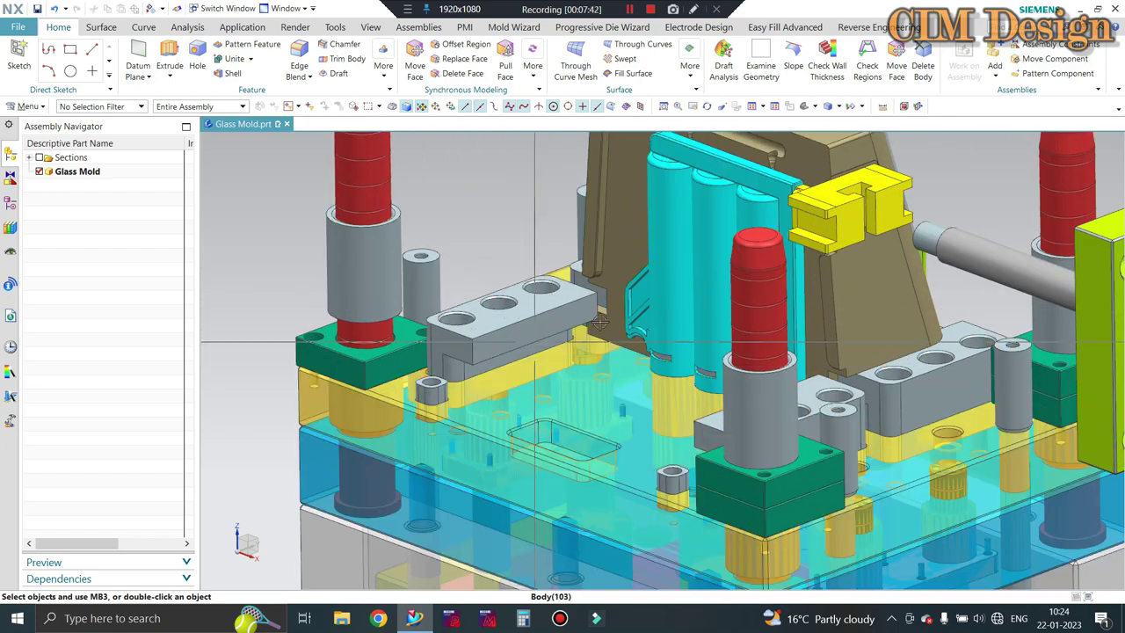
scroll(537, 334, down, 1)
scroll(585, 334, down, 1)
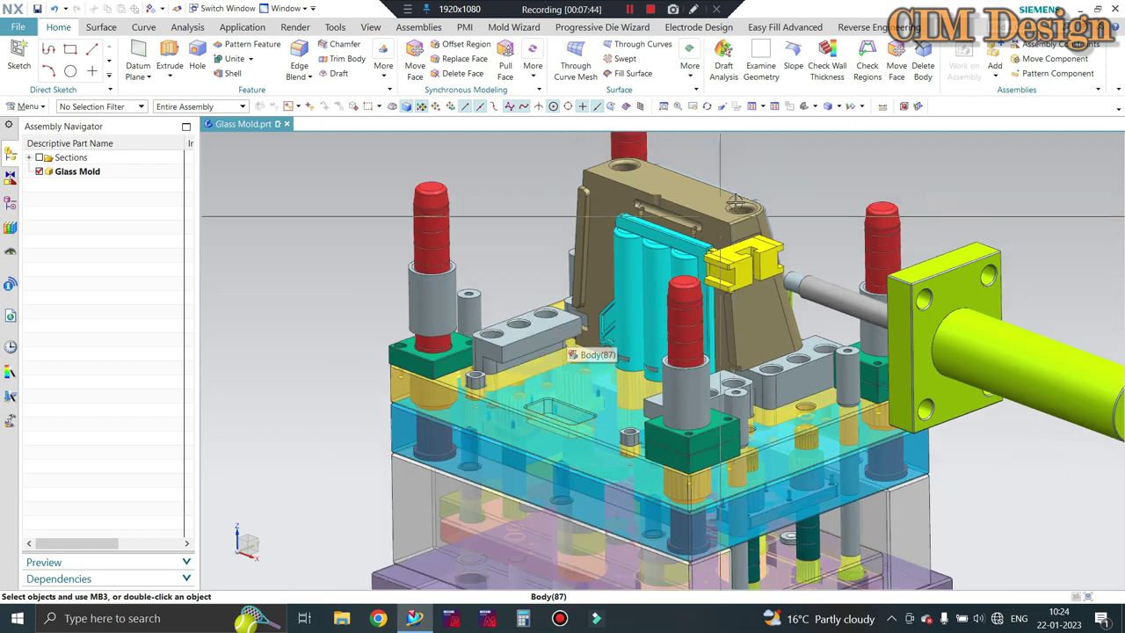
scroll(778, 185, up, 1)
scroll(698, 247, up, 1)
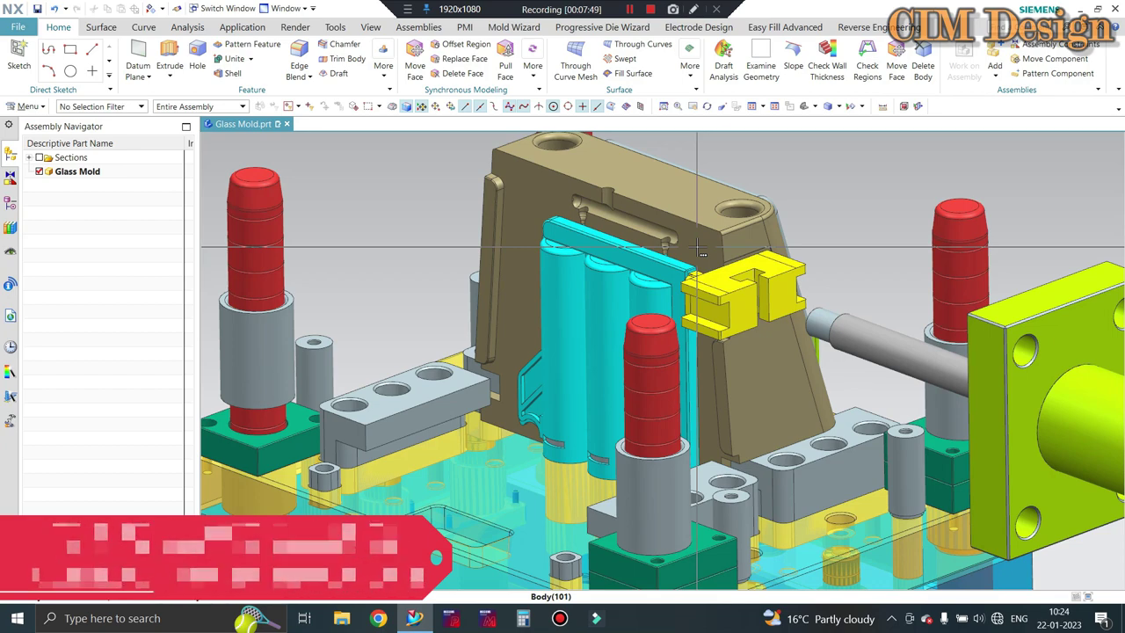
scroll(642, 251, down, 1)
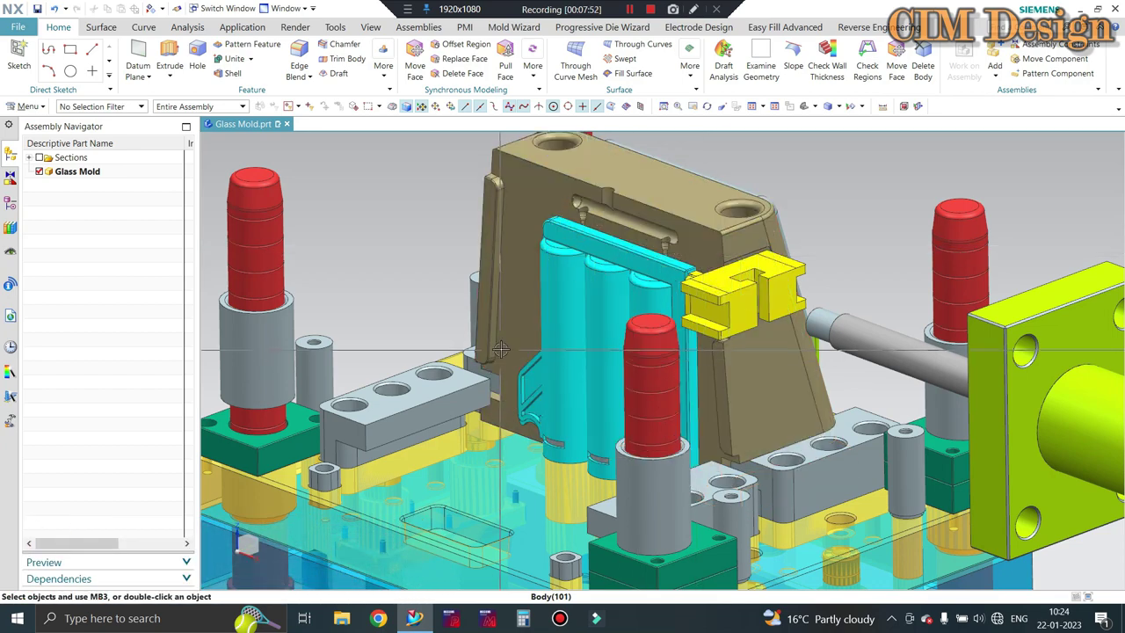
scroll(692, 207, down, 1)
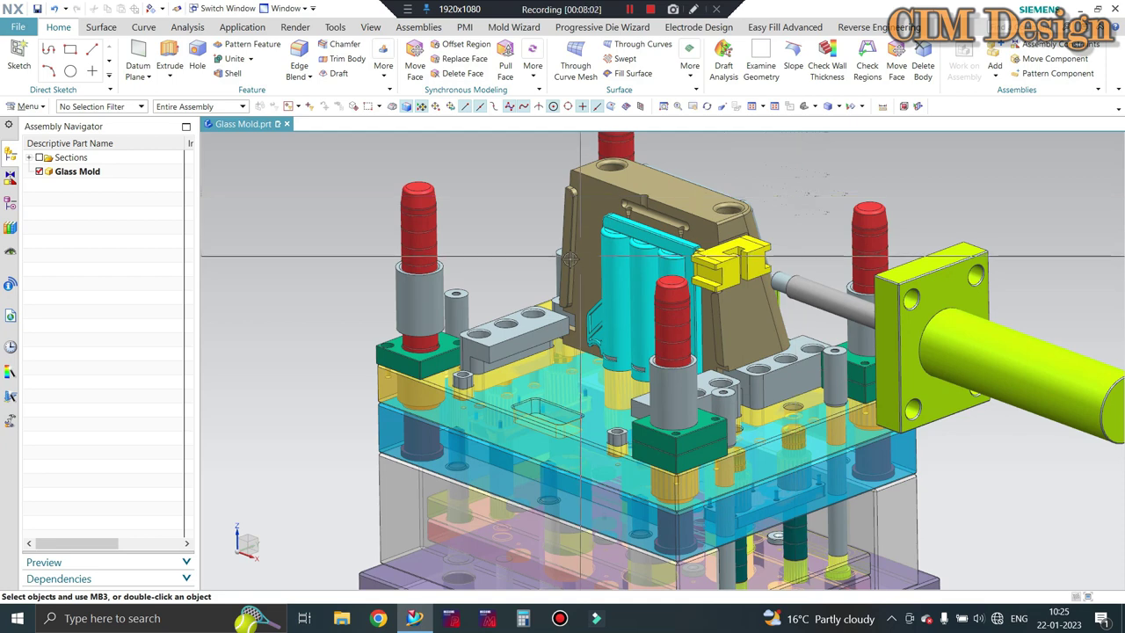
Shift the mold slightly left and zoom in and out to frame the plates.
shift+middle_drag(797, 195, 761, 199)
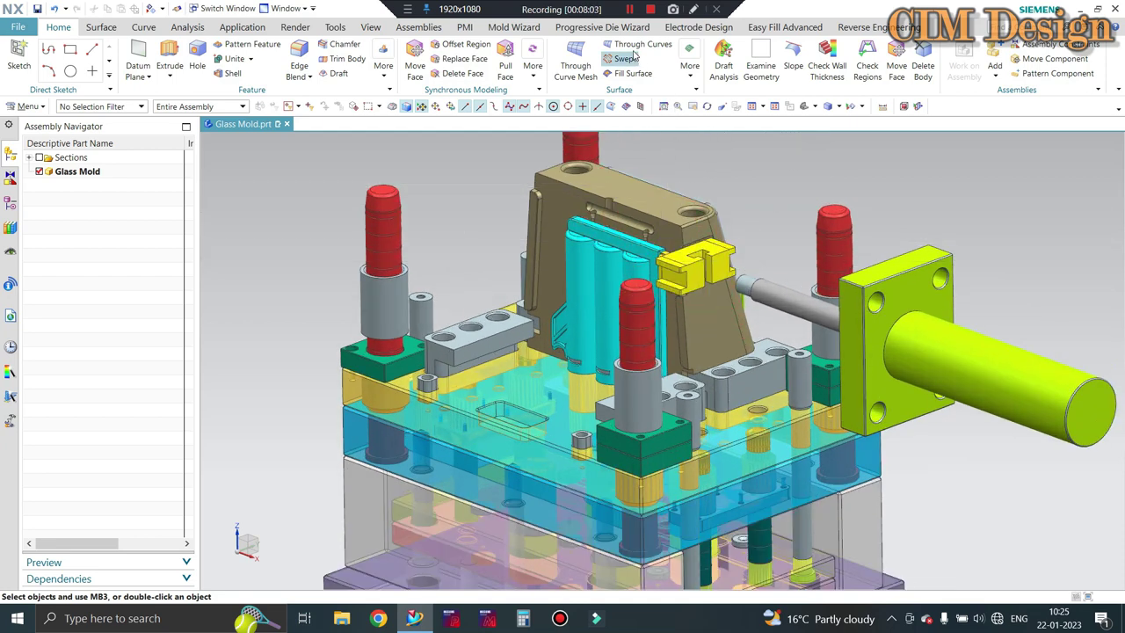
scroll(681, 206, up, 1)
scroll(781, 243, down, 1)
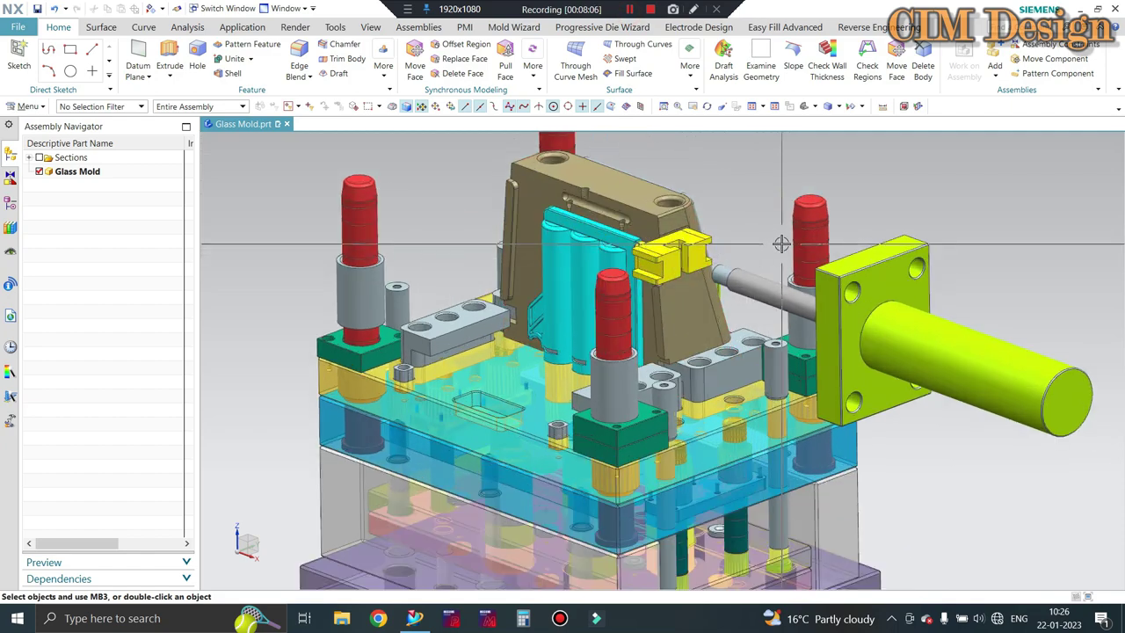
scroll(782, 244, up, 1)
scroll(673, 213, down, 2)
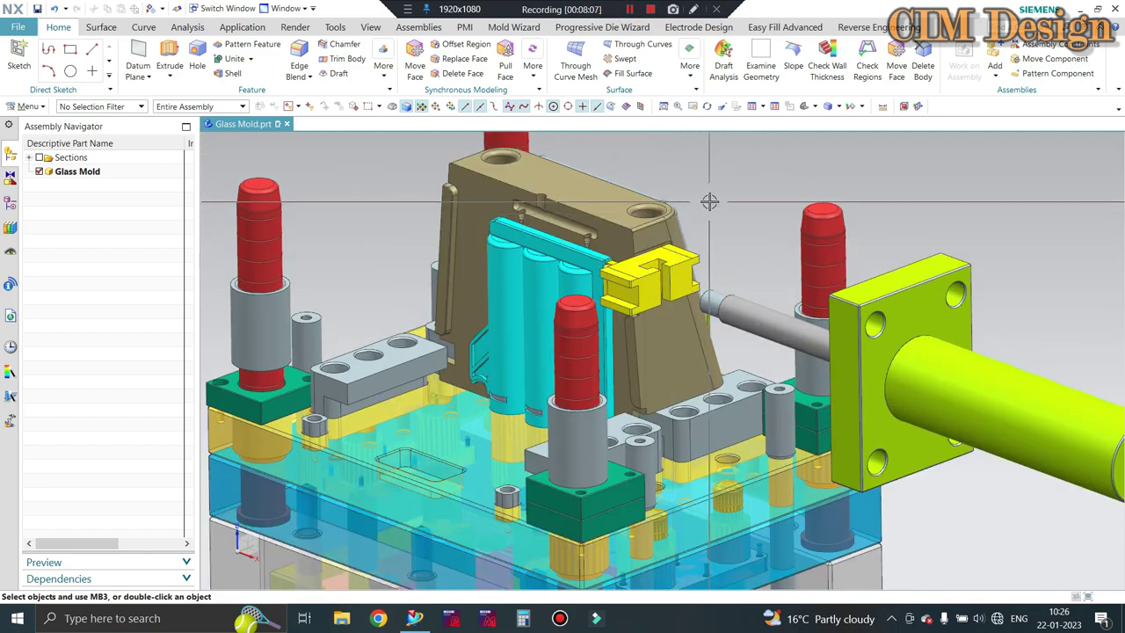
scroll(728, 203, up, 1)
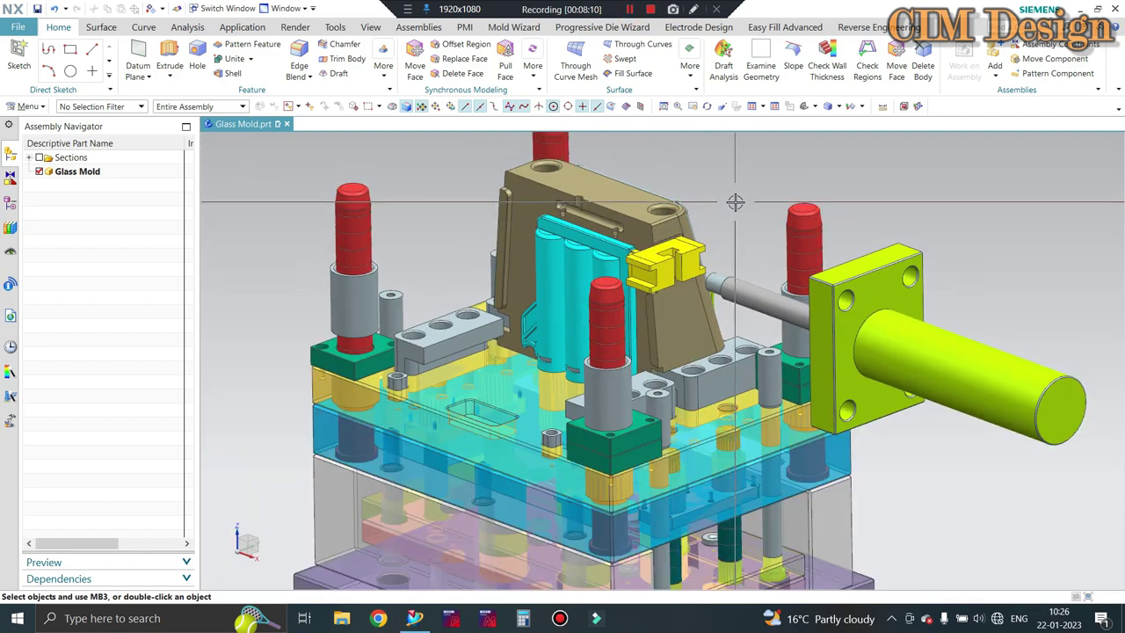
scroll(733, 204, up, 1)
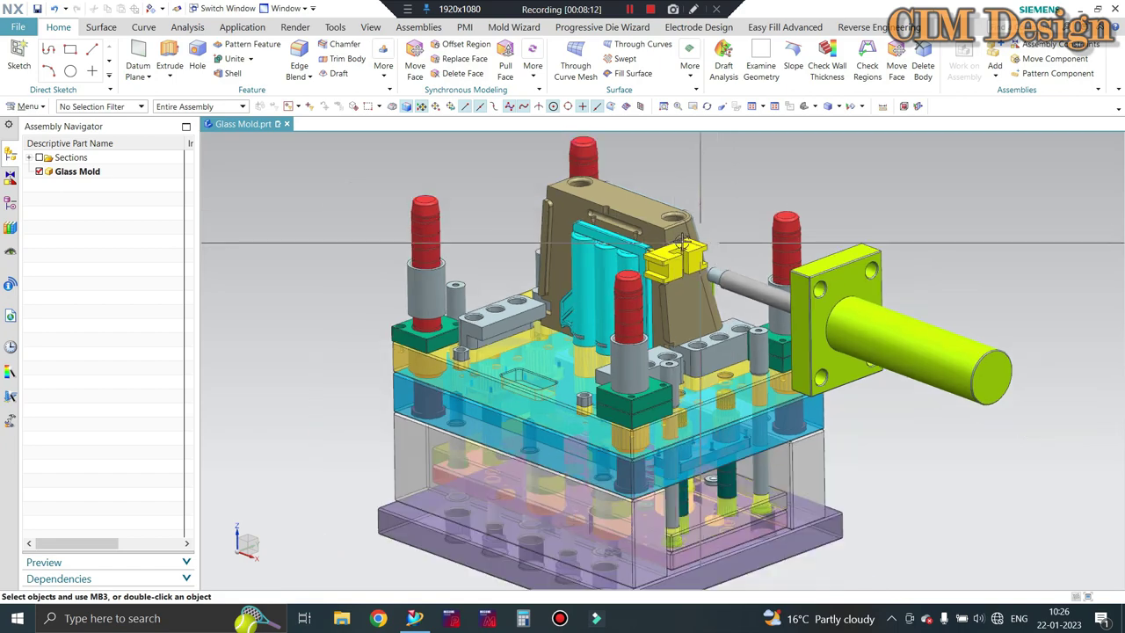
scroll(729, 212, down, 2)
scroll(598, 230, up, 1)
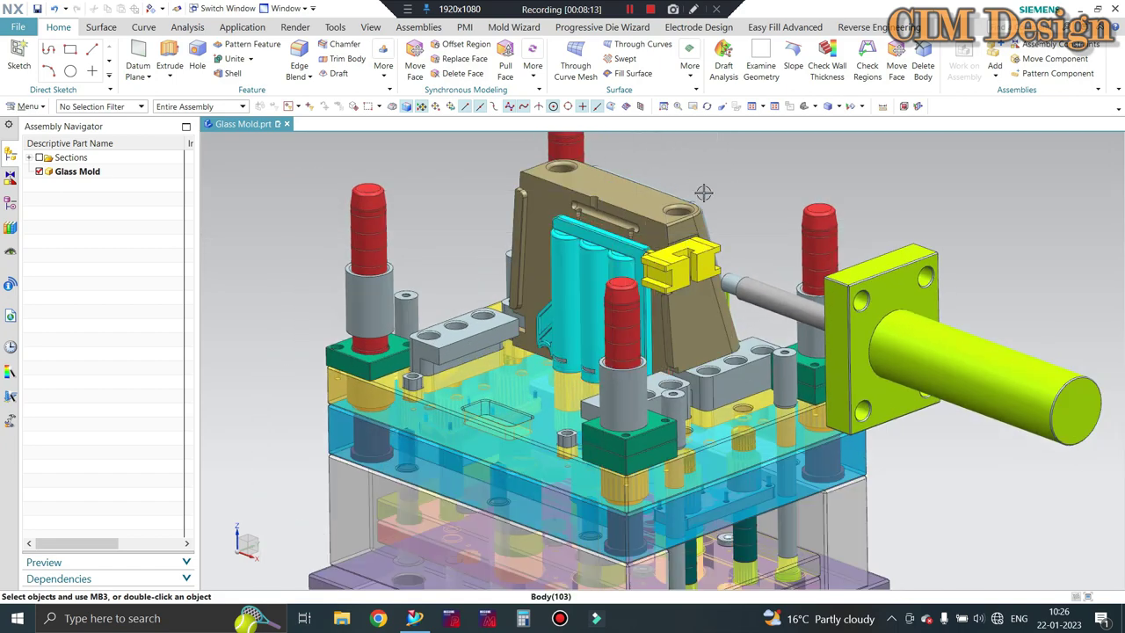
scroll(677, 219, down, 1)
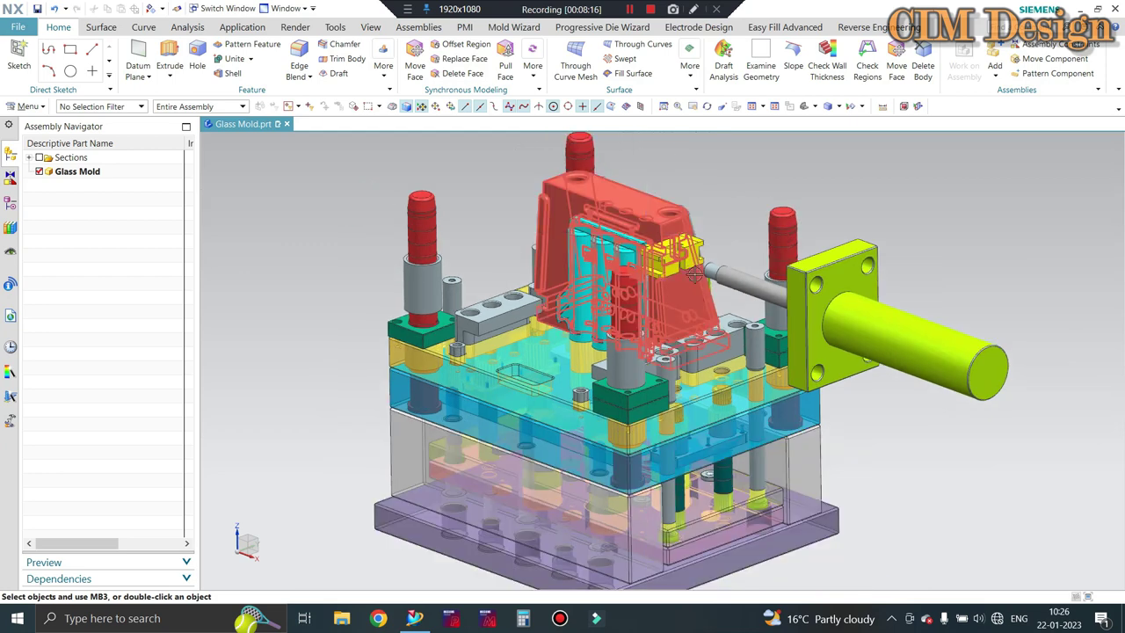
scroll(635, 290, up, 1)
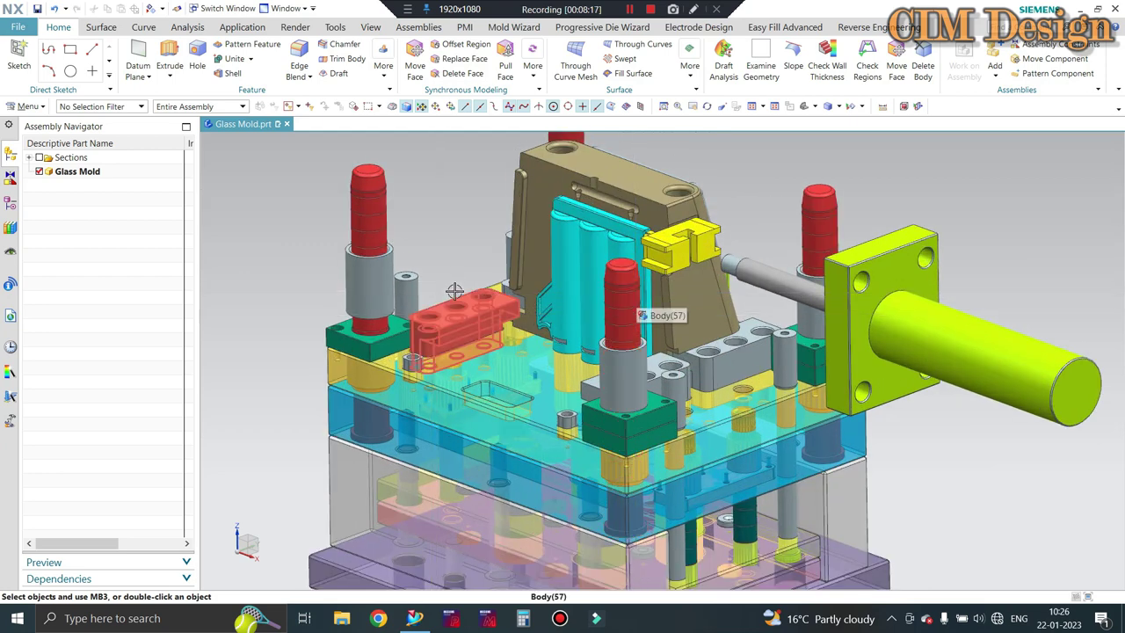
scroll(616, 290, up, 1)
scroll(756, 193, down, 1)
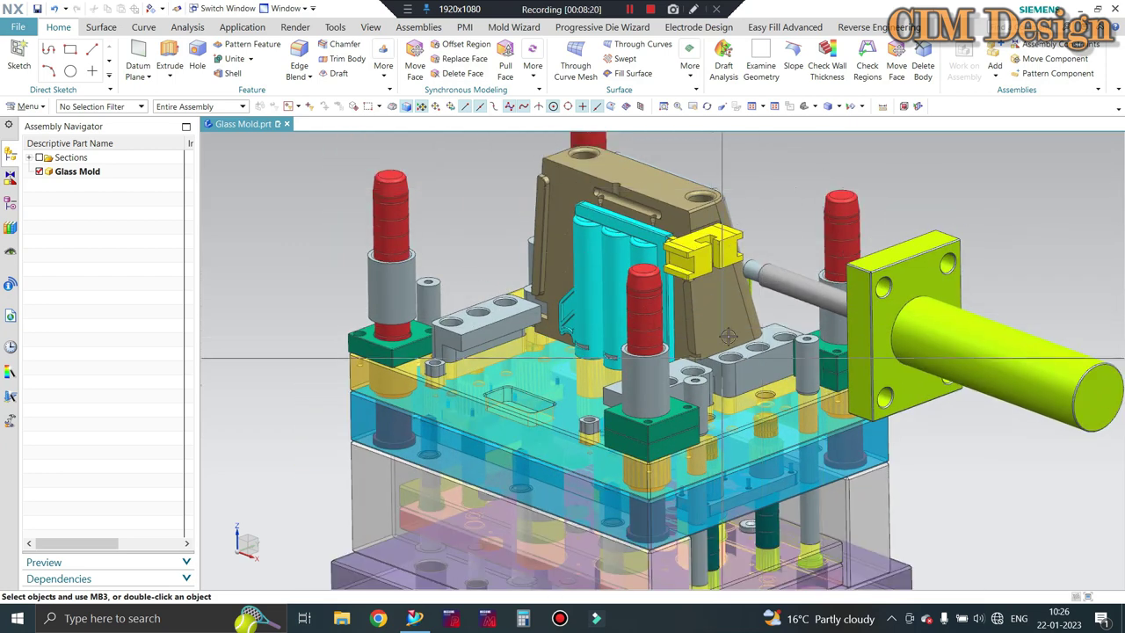
scroll(716, 352, down, 1)
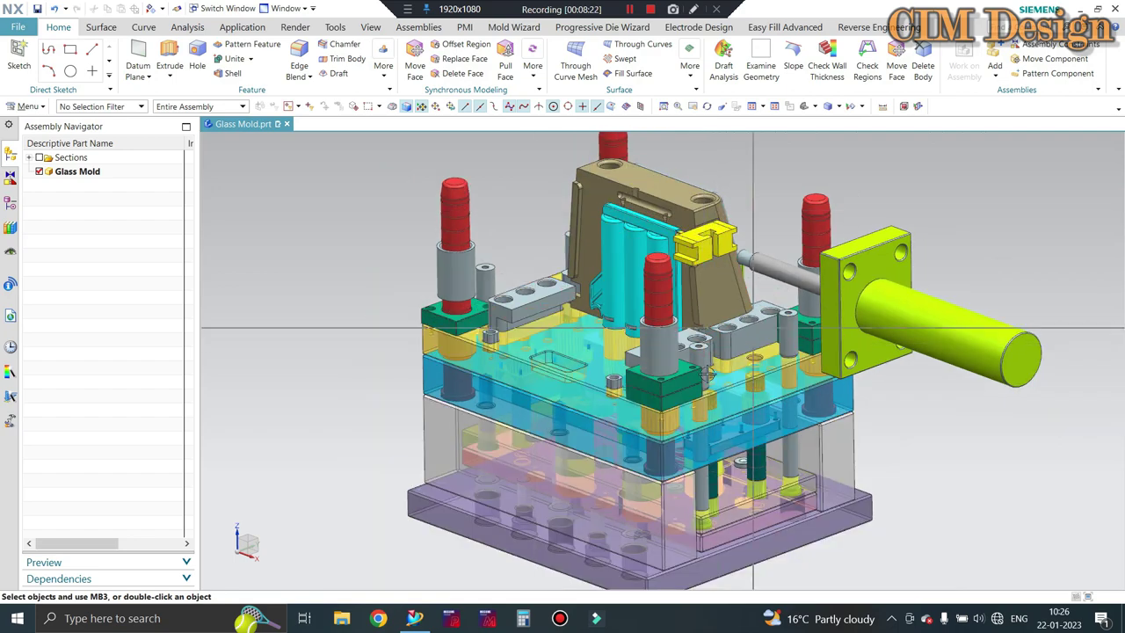
scroll(708, 373, up, 1)
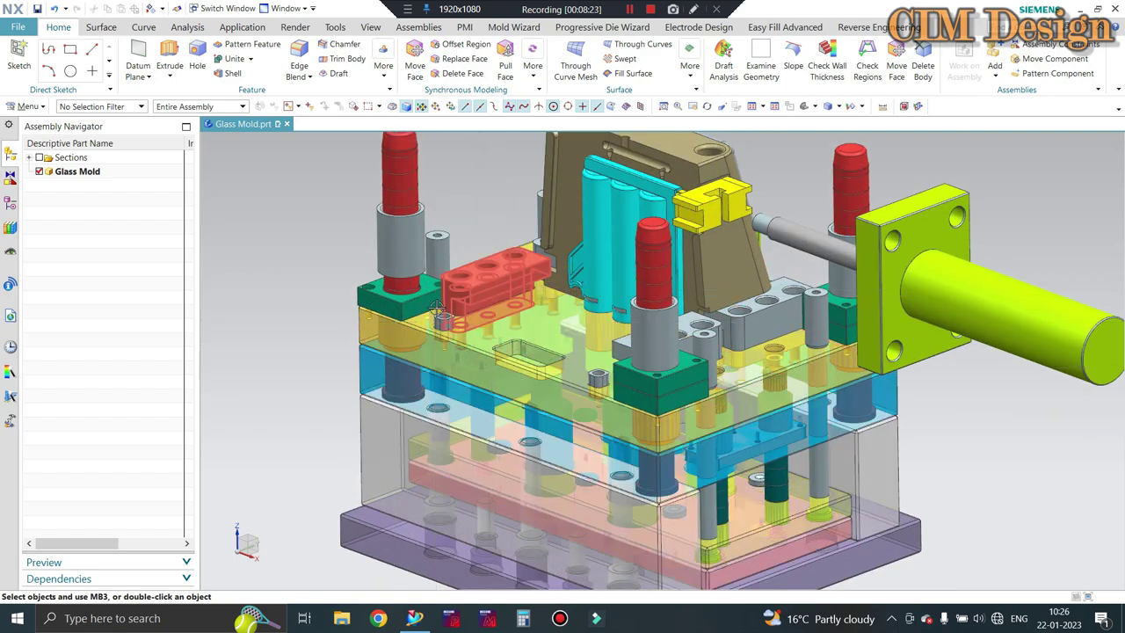
Snap to the front view, zoom in, then orbit back to an angled 3-D view.
key(F8)
scroll(308, 263, up, 2)
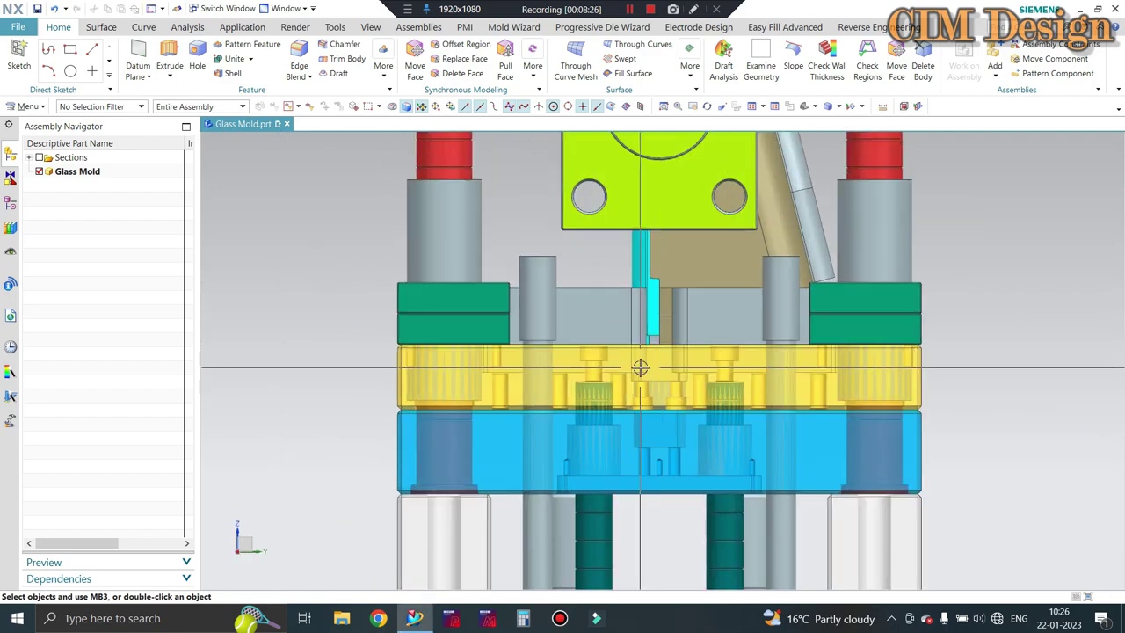
mouse_move(651, 378)
middle_down()
mouse_move(1104, 373)
mouse_move(446, 335)
middle_up()
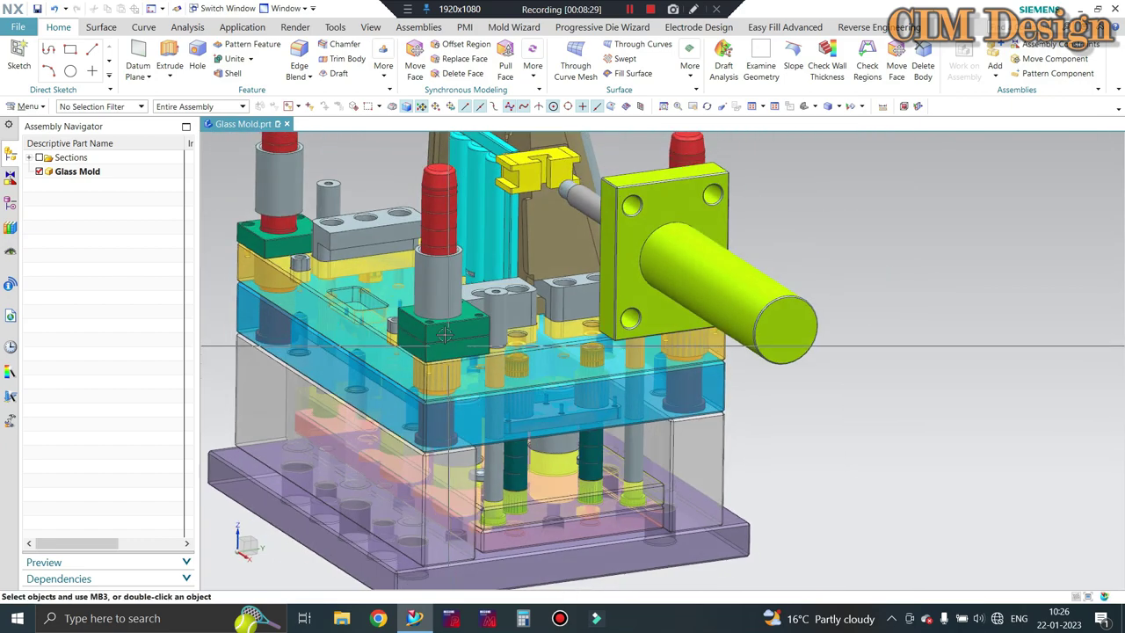
Zoom in on the upper plates and snap to a straight-on front view.
scroll(446, 335, up, 1)
scroll(446, 335, up, 1)
scroll(449, 326, up, 1)
scroll(498, 285, up, 1)
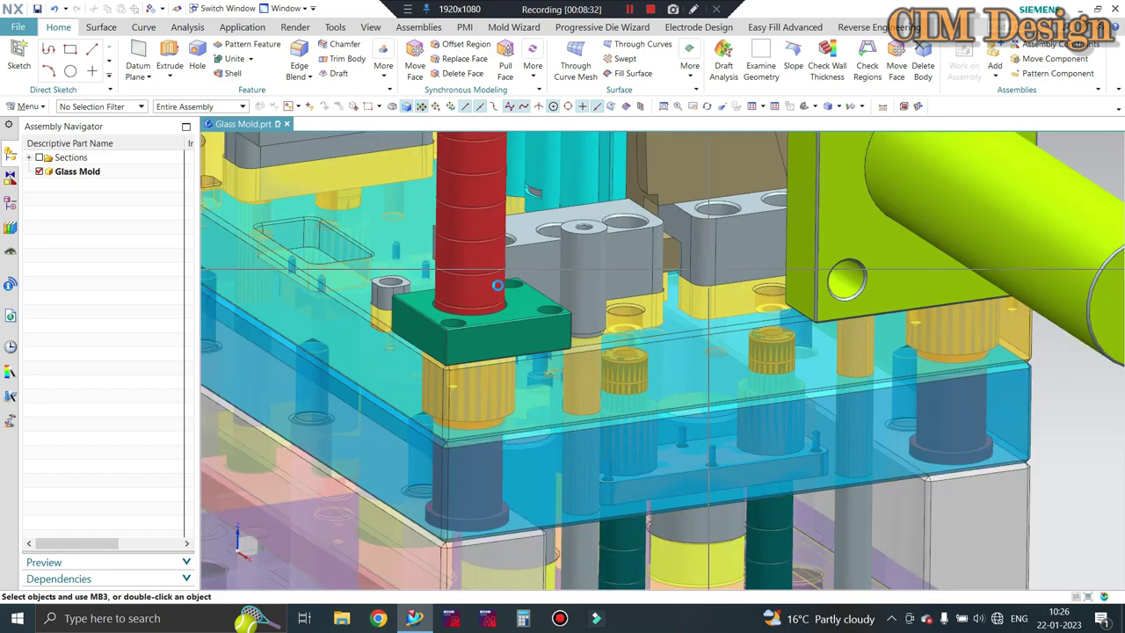
scroll(497, 285, up, 1)
scroll(659, 248, up, 1)
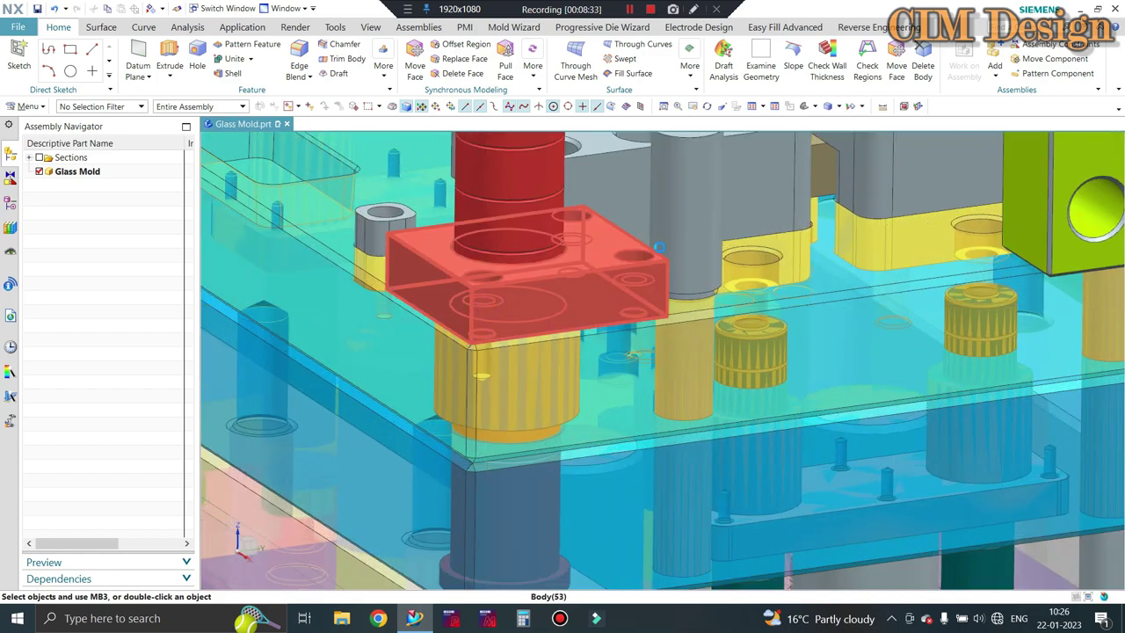
scroll(660, 248, down, 1)
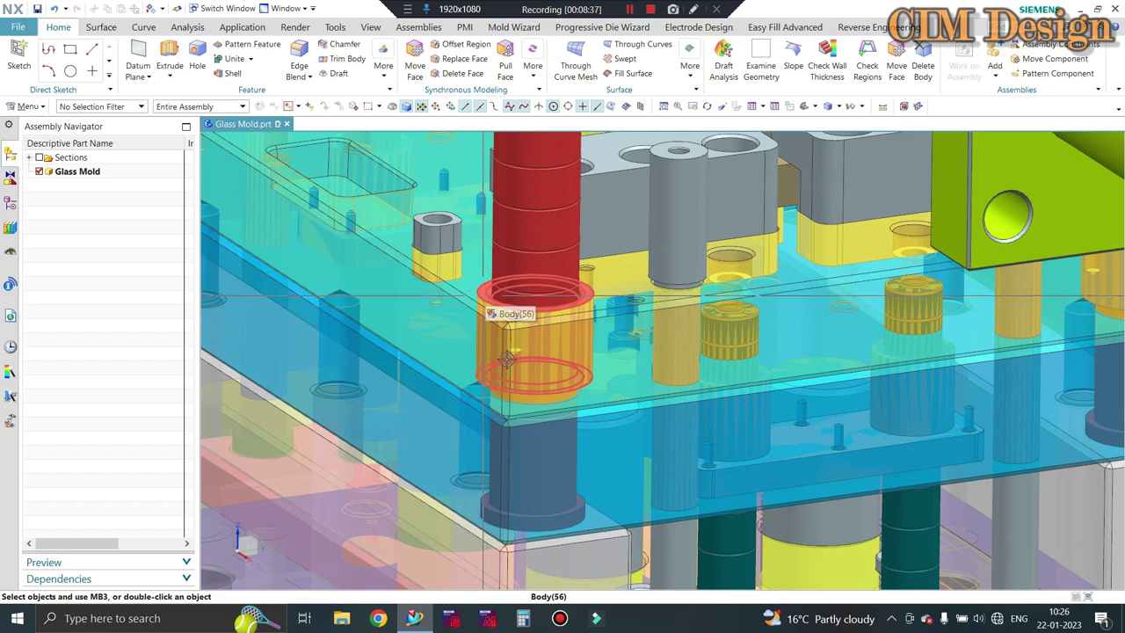
scroll(431, 293, up, 1)
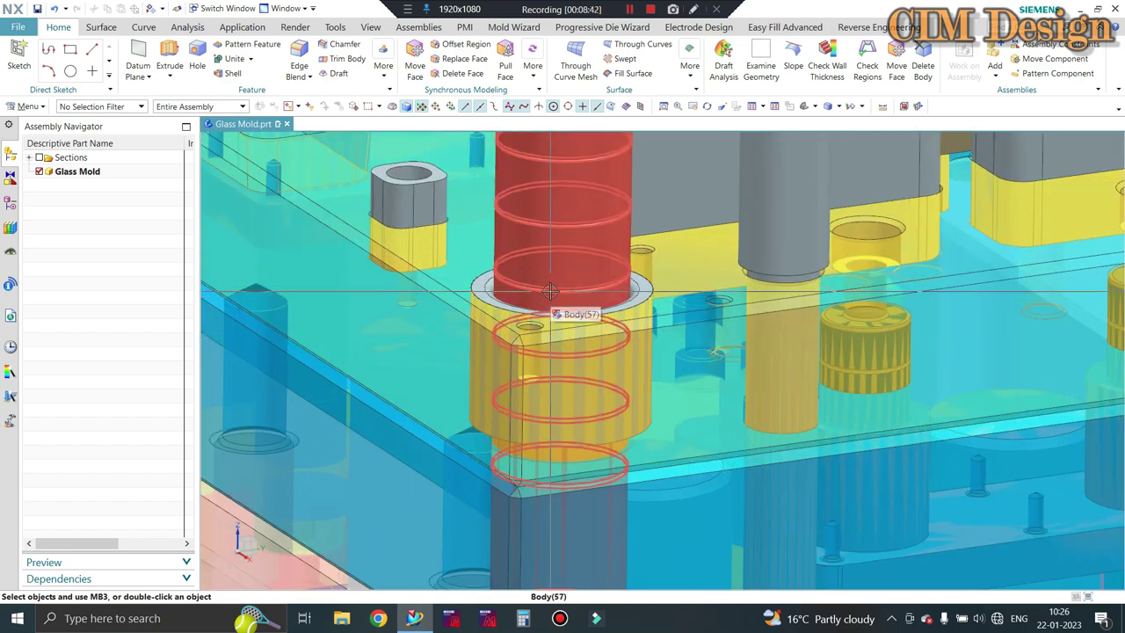
scroll(554, 292, down, 1)
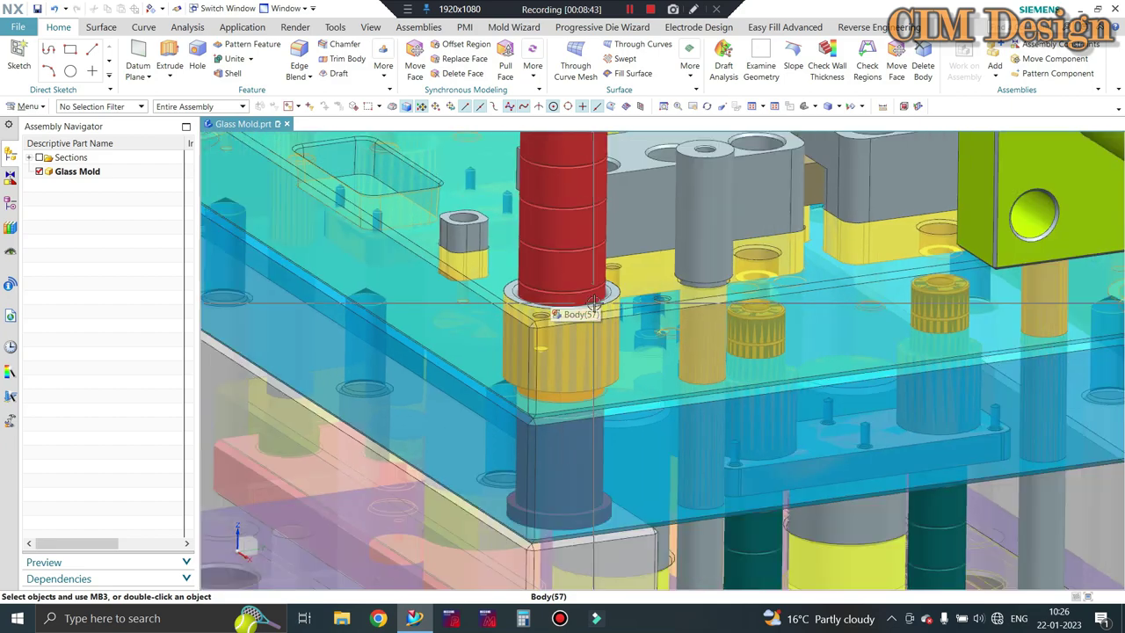
scroll(527, 294, down, 1)
scroll(474, 298, down, 1)
scroll(406, 302, down, 1)
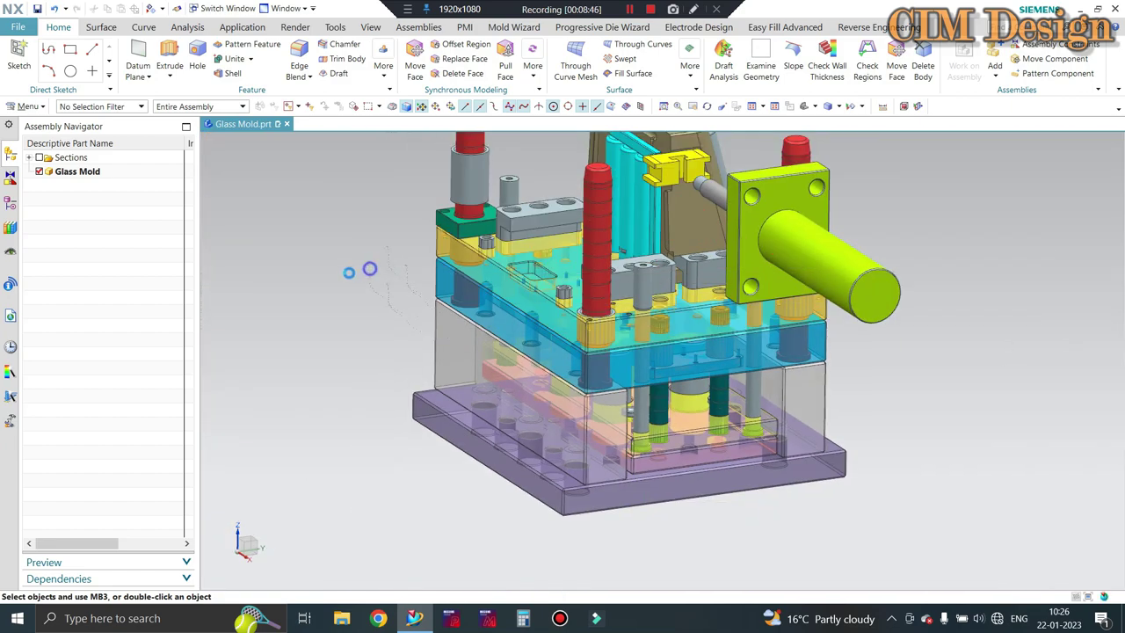
key(F8)
scroll(1106, 323, up, 1)
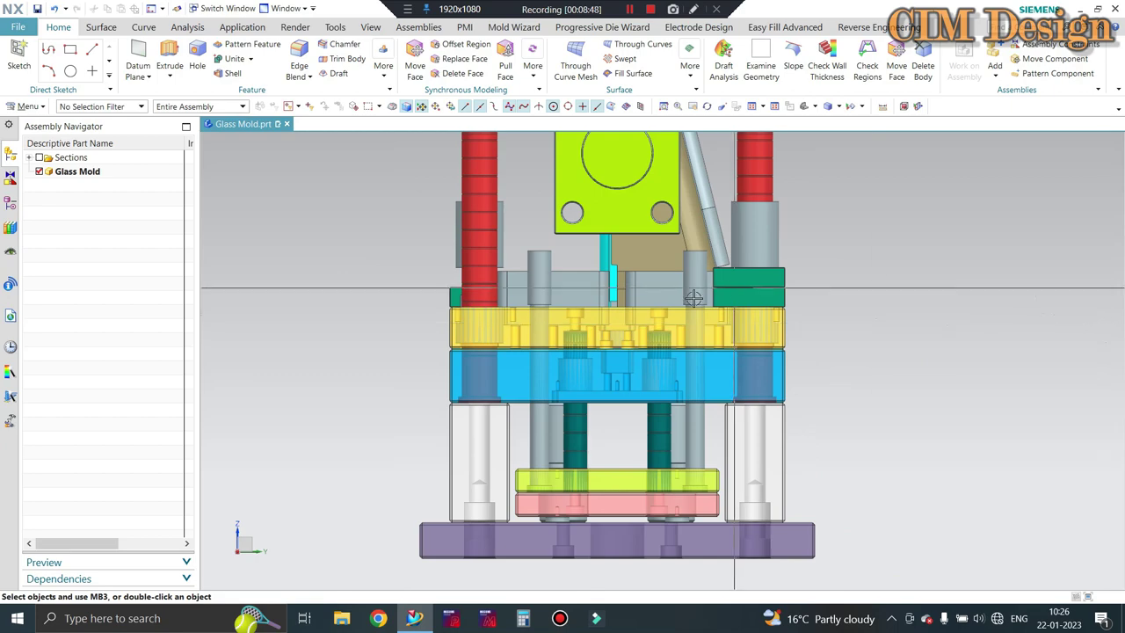
Orbit, fit the whole mold, and settle on a close flat front view of the yellow and blue plates.
middle_drag(693, 299, 596, 315)
scroll(596, 315, up, 1)
scroll(596, 315, up, 1)
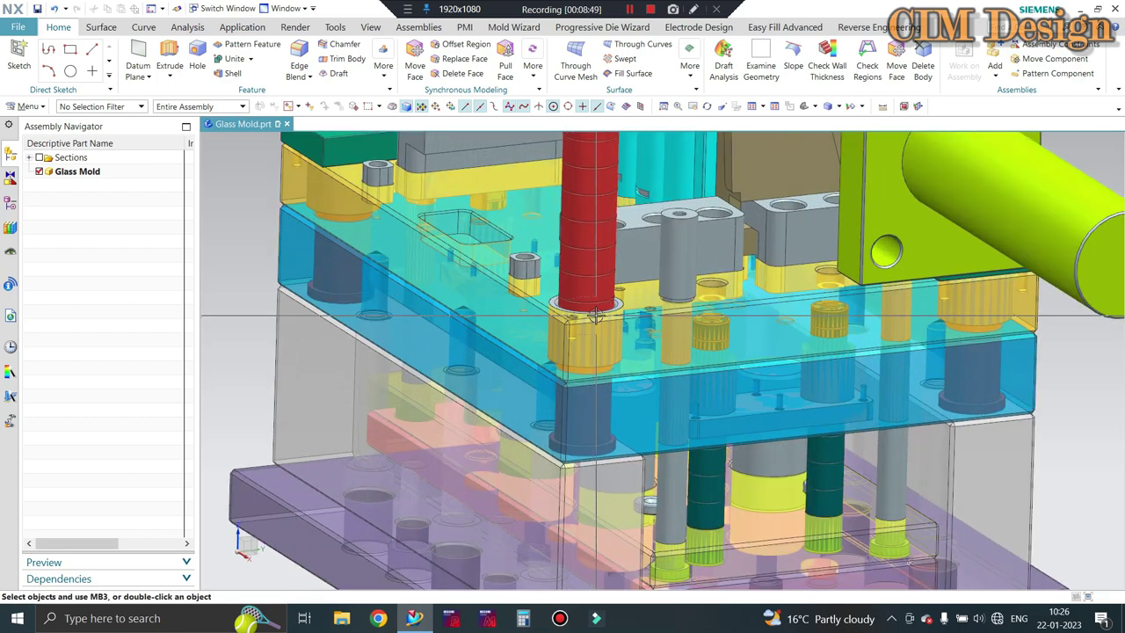
key(ctrl+f)
key(F8)
scroll(892, 316, up, 2)
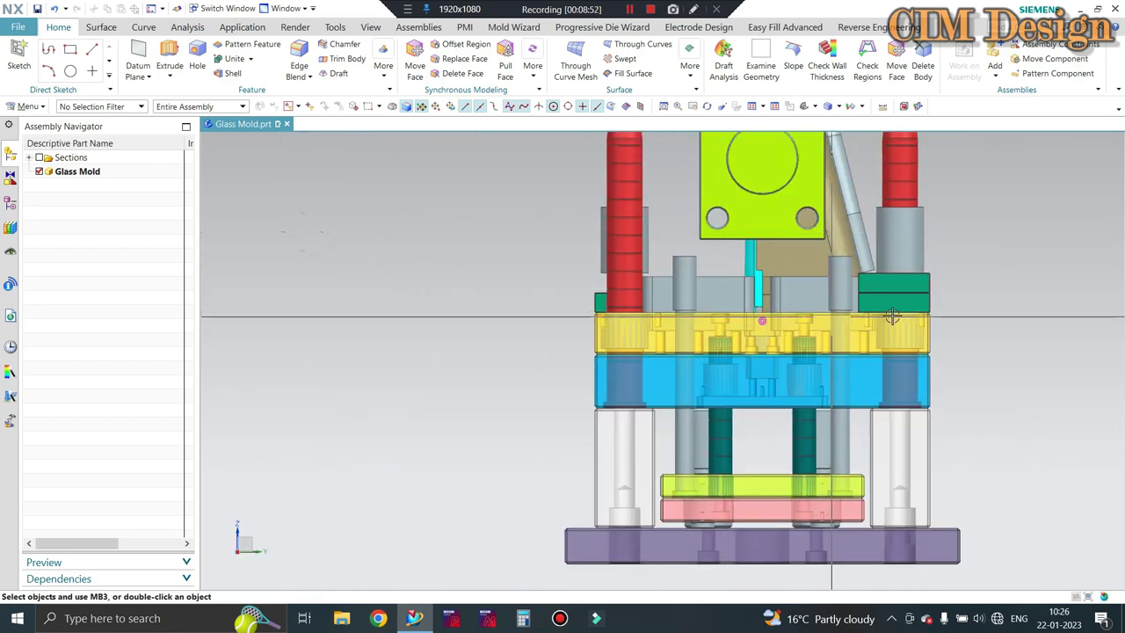
scroll(741, 296, up, 1)
scroll(779, 307, down, 1)
scroll(779, 307, down, 2)
mouse_move(779, 306)
middle_down()
mouse_move(689, 279)
mouse_move(627, 306)
mouse_move(601, 262)
middle_up()
scroll(686, 314, up, 3)
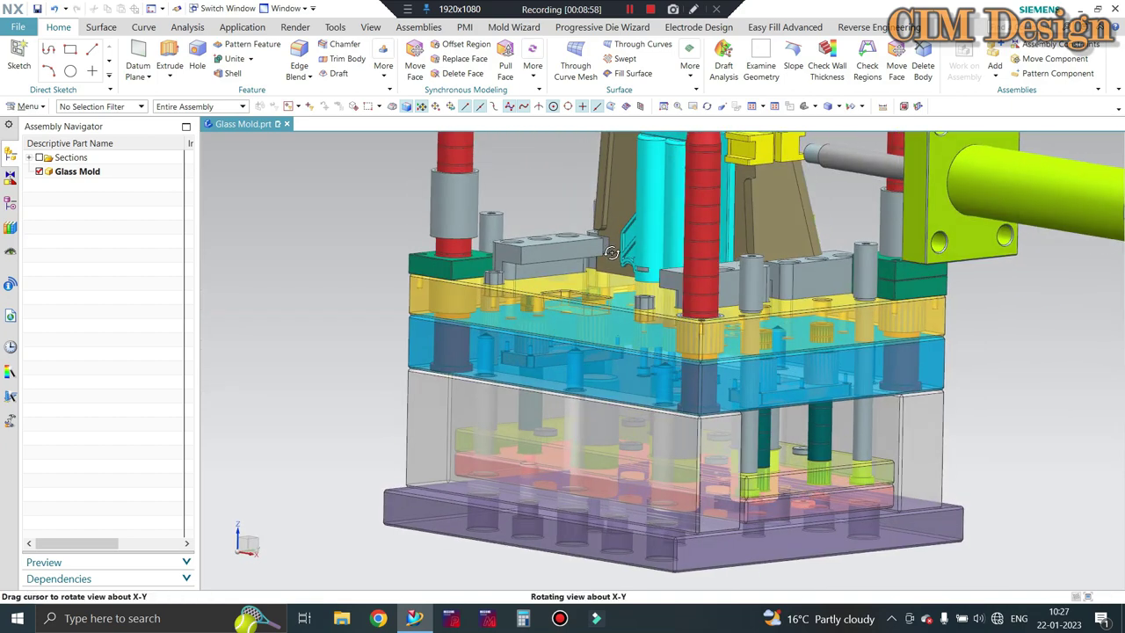
scroll(584, 255, up, 3)
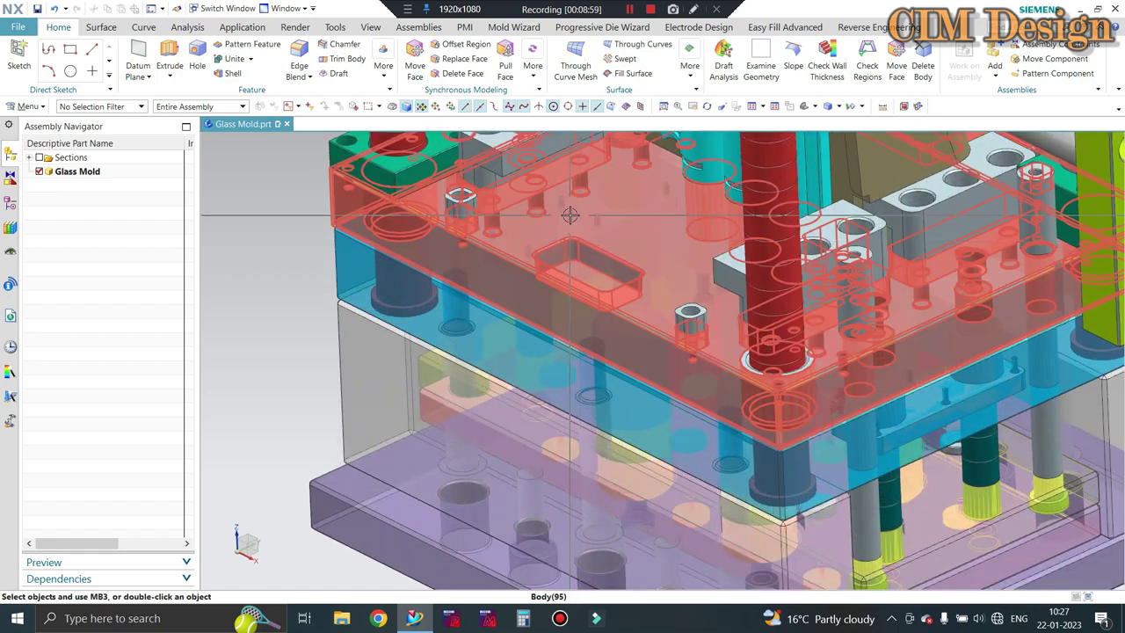
key(F8)
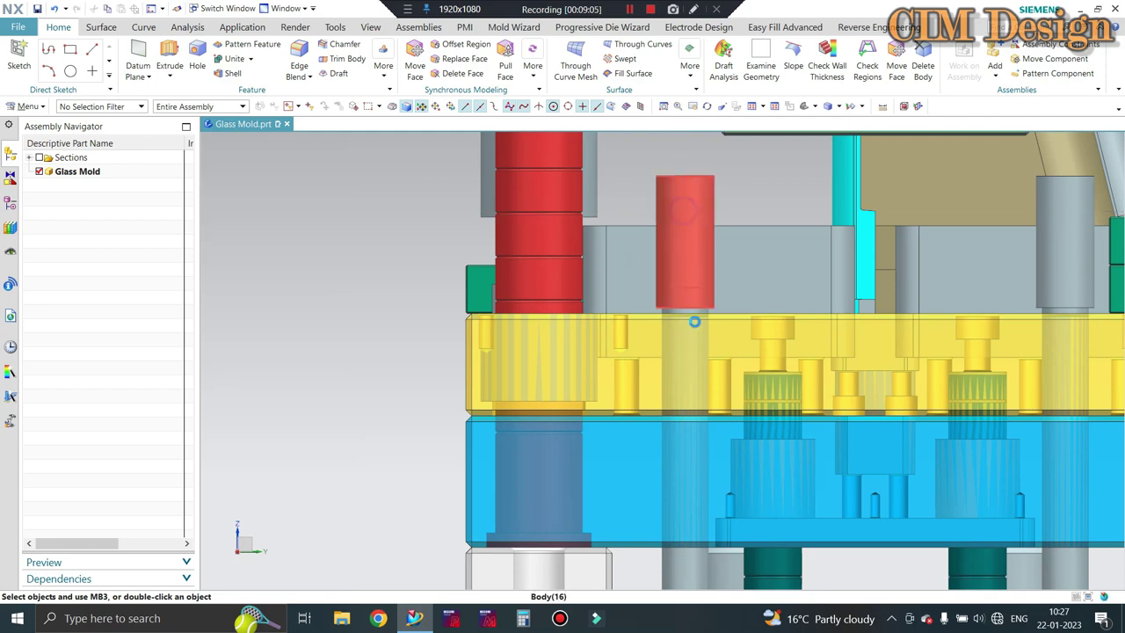
Hide the large upper plate (Body 95) with Ctrl+B to expose the parts beneath.
scroll(695, 322, down, 3)
middle_drag(704, 264, 697, 308)
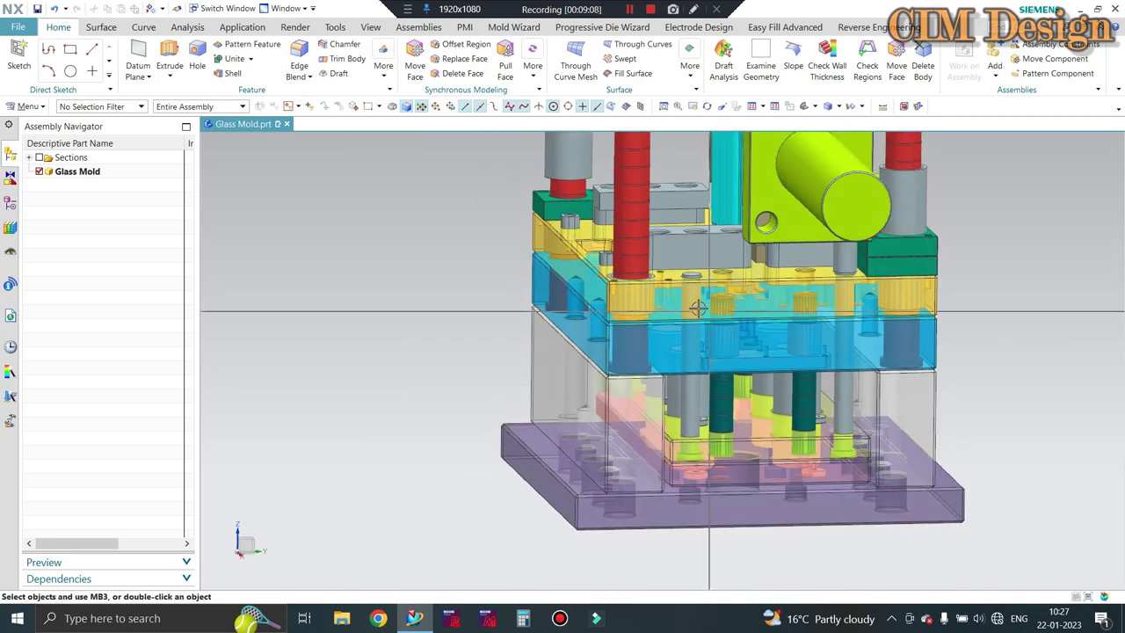
scroll(697, 308, up, 3)
scroll(683, 255, up, 2)
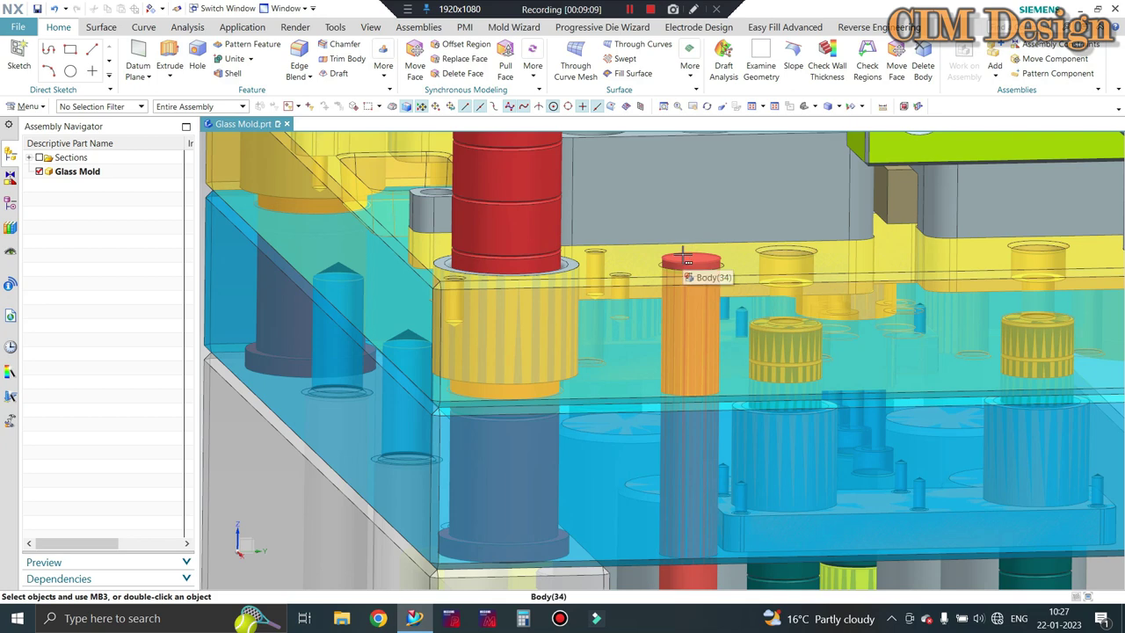
click(633, 259)
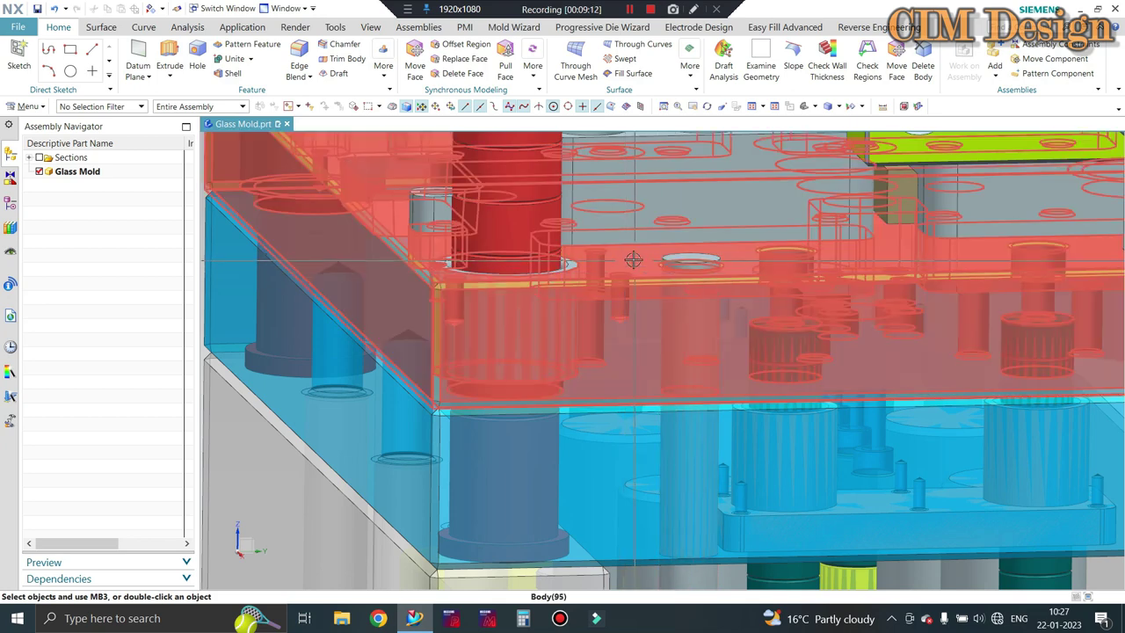
key(ctrl+b)
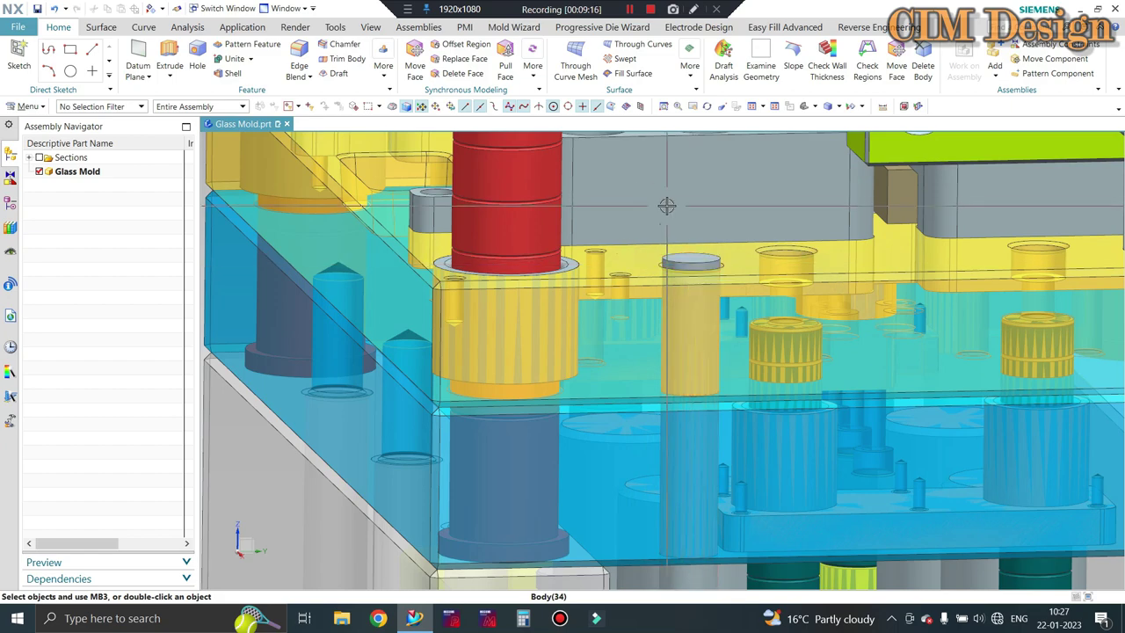
Inspect the ejector pins from the front view, then tilt the mold slightly to check them.
scroll(704, 209, down, 4)
key(ctrl+alt+f)
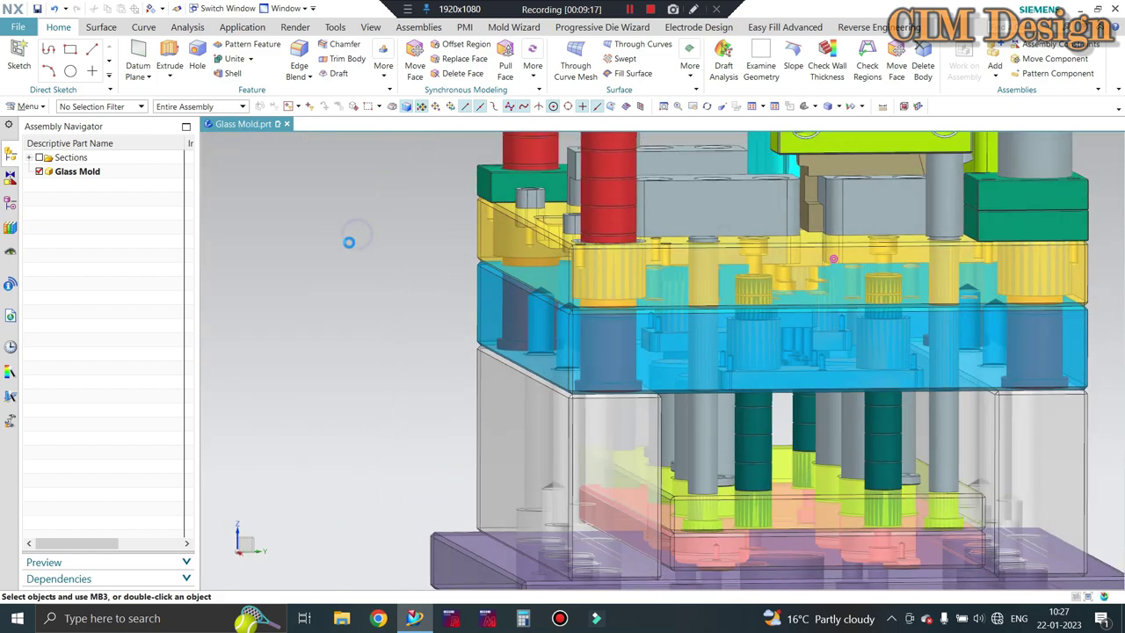
scroll(618, 227, up, 2)
scroll(618, 227, up, 2)
middle_drag(618, 227, 322, 322)
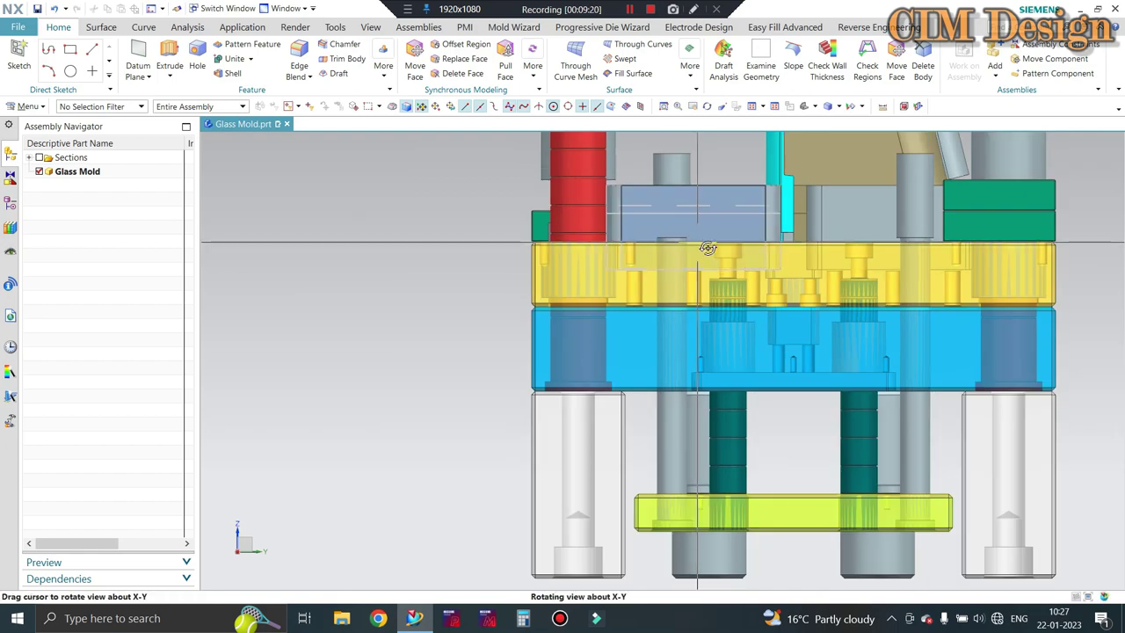
key(ctrl+alt+f)
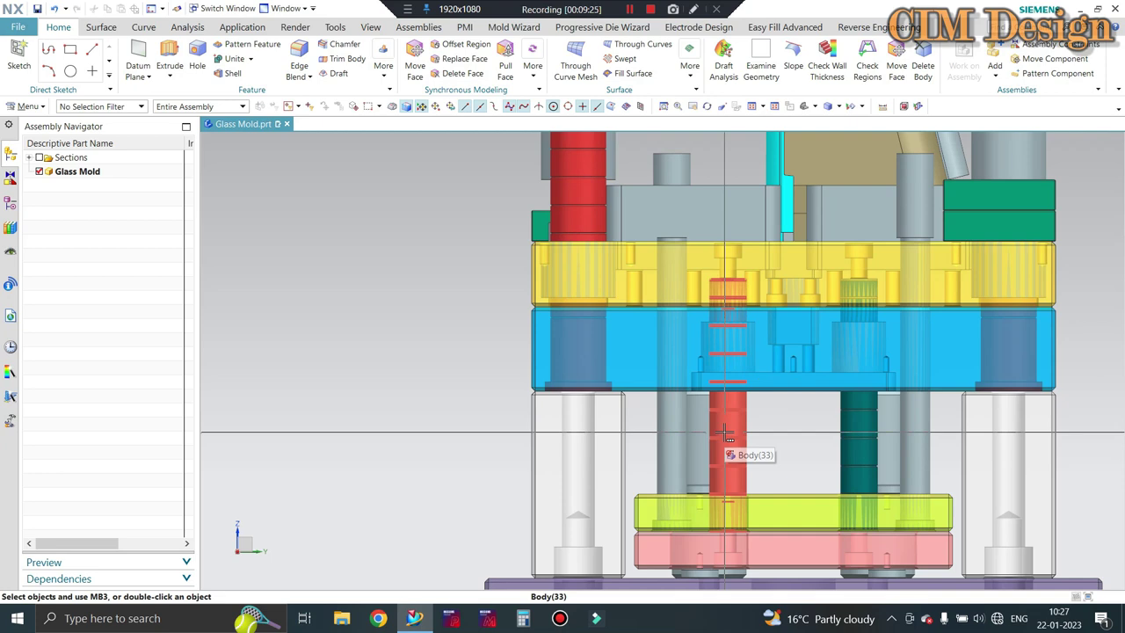
middle_drag(729, 435, 791, 404)
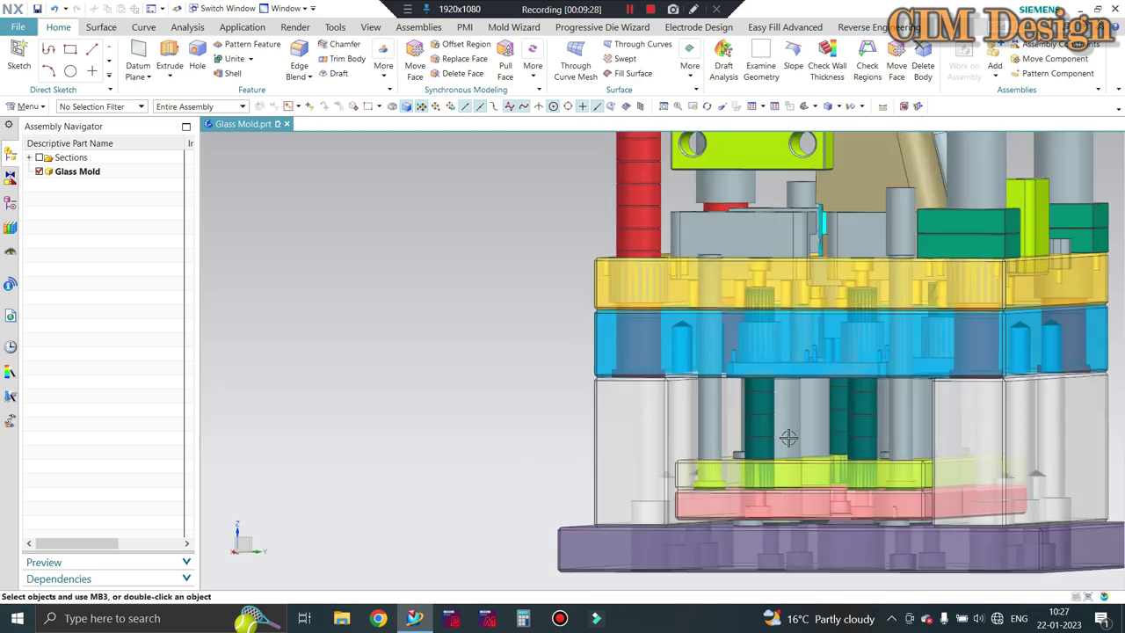
scroll(791, 403, up, 2)
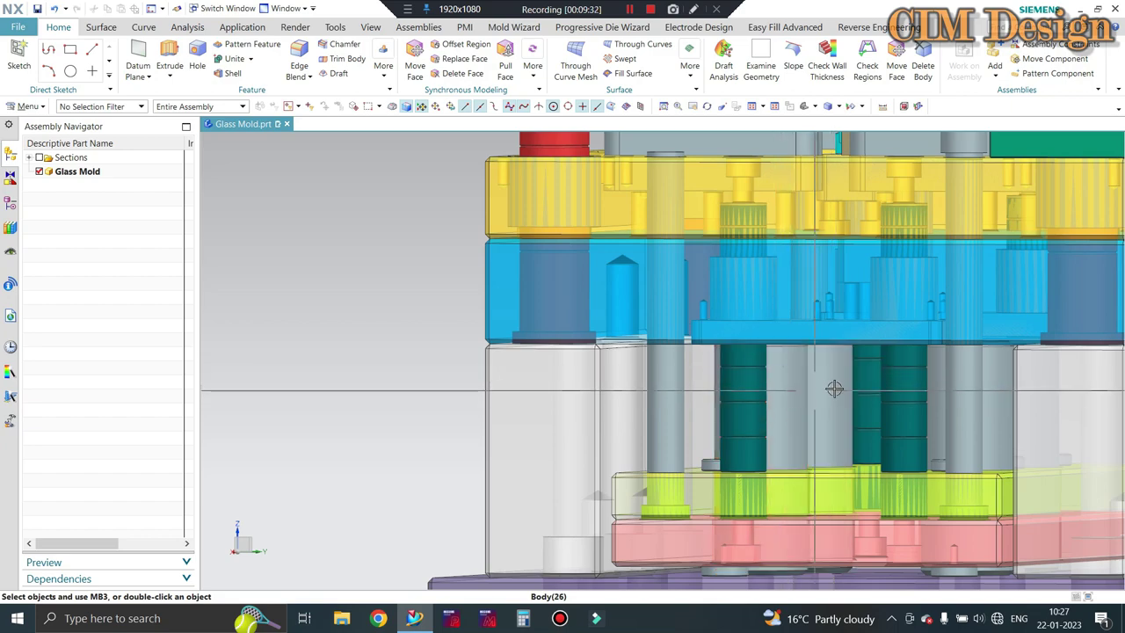
scroll(828, 370, down, 3)
middle_drag(867, 389, 875, 402)
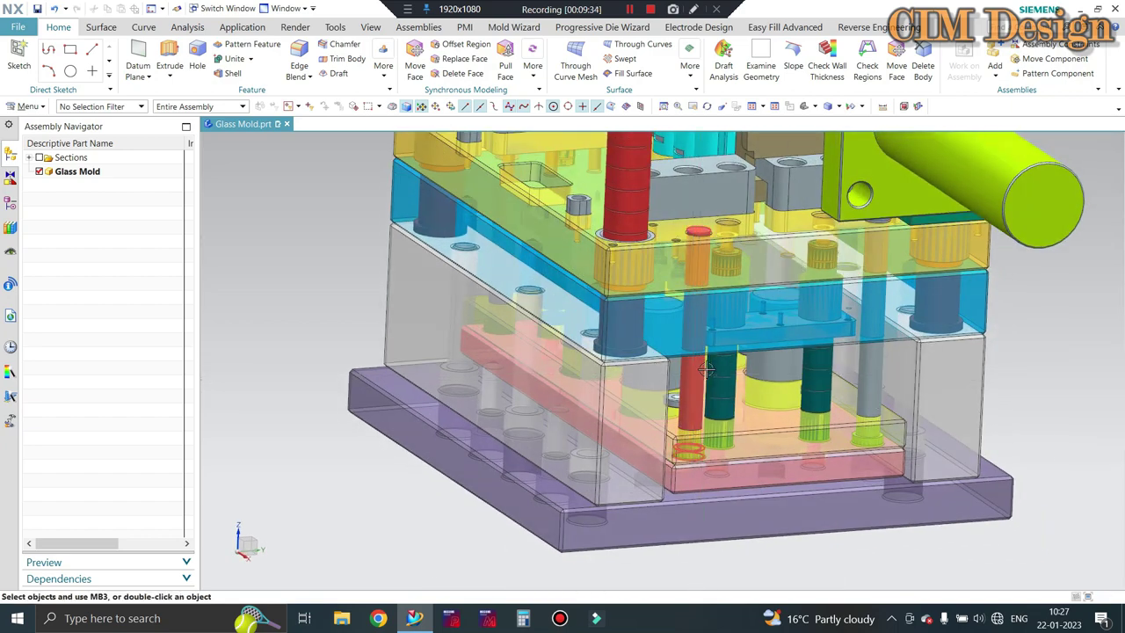
Orbit under the plates to view the pins, then swing the assembly into an oblique view.
middle_drag(688, 306, 774, 360)
scroll(779, 362, up, 2)
scroll(779, 362, up, 1)
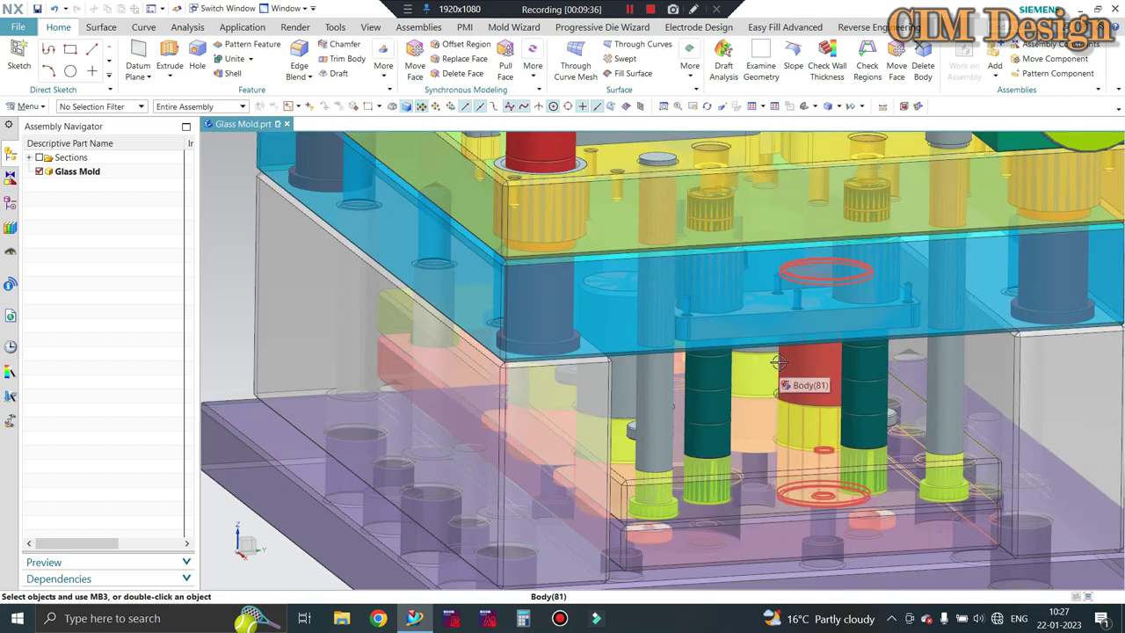
scroll(765, 364, down, 3)
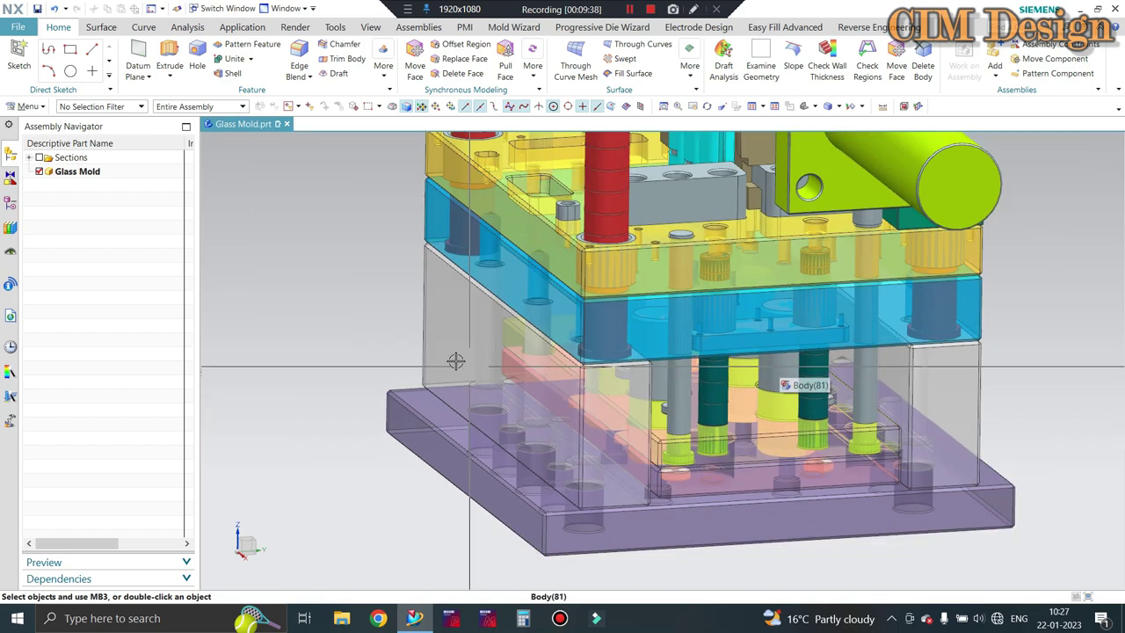
key(ctrl+alt+f)
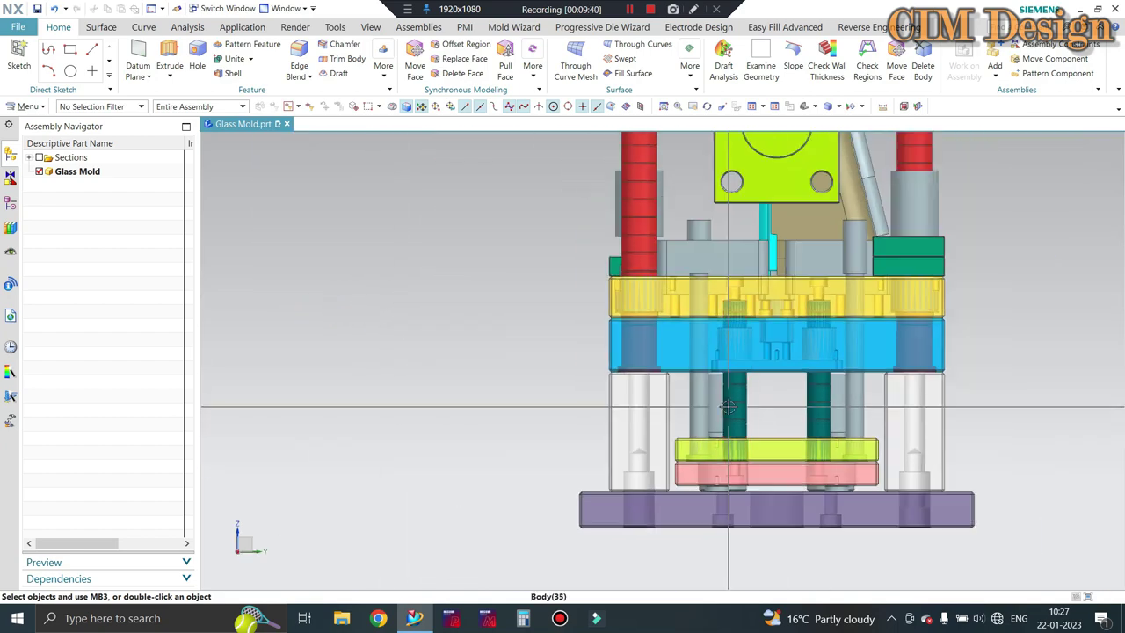
mouse_move(778, 415)
middle_down()
mouse_move(754, 395)
mouse_move(739, 448)
middle_up()
scroll(739, 448, up, 2)
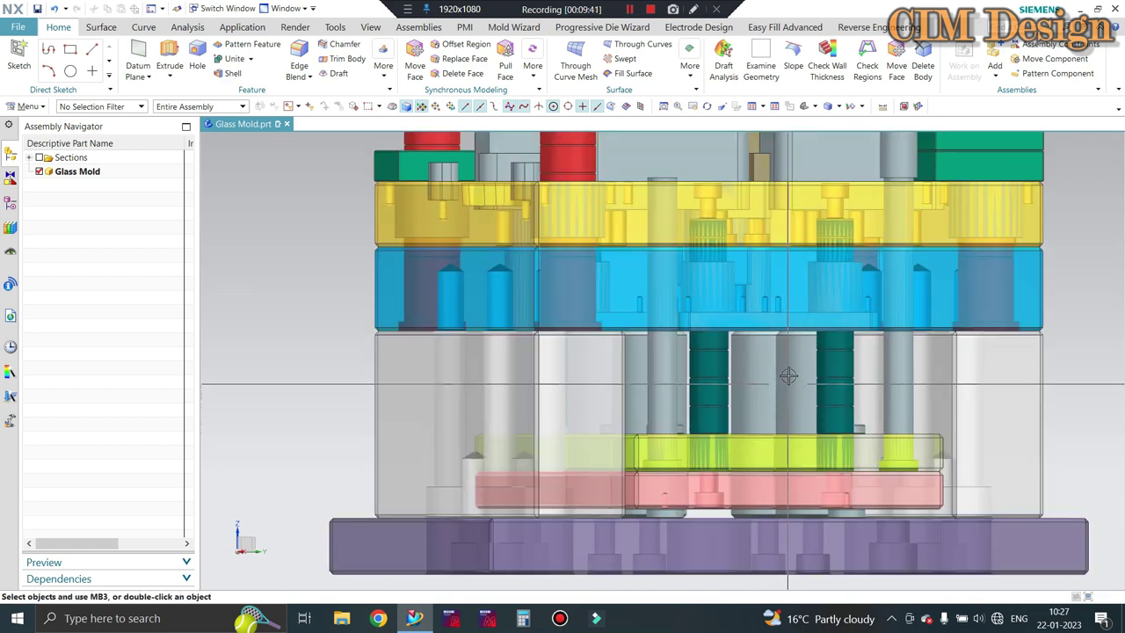
scroll(622, 334, down, 2)
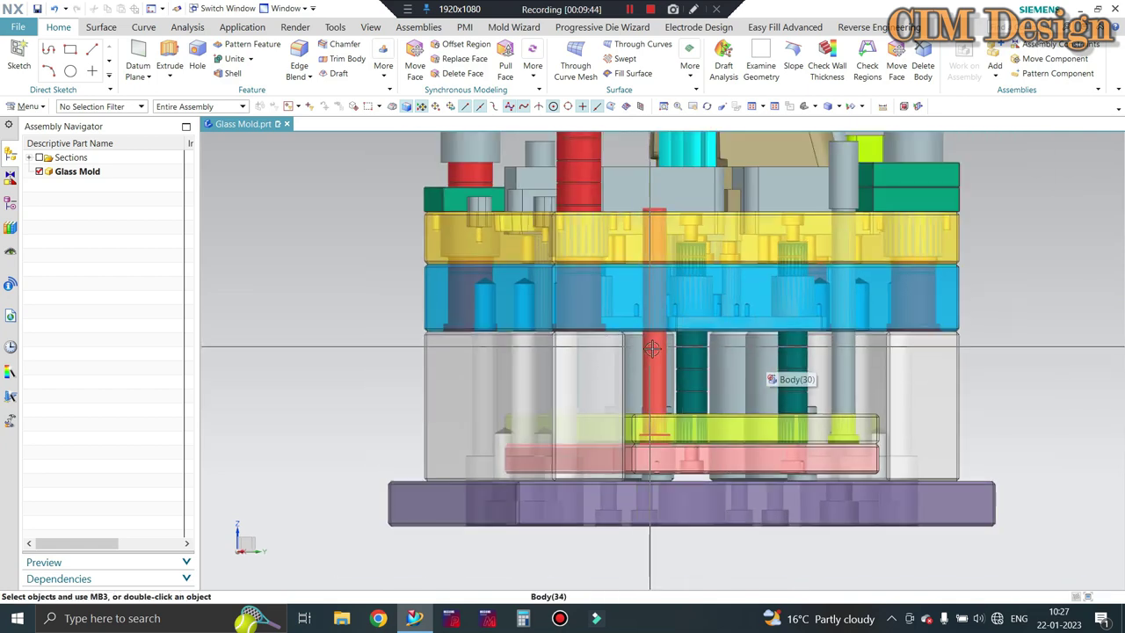
scroll(1074, 372, down, 1)
scroll(1074, 373, down, 1)
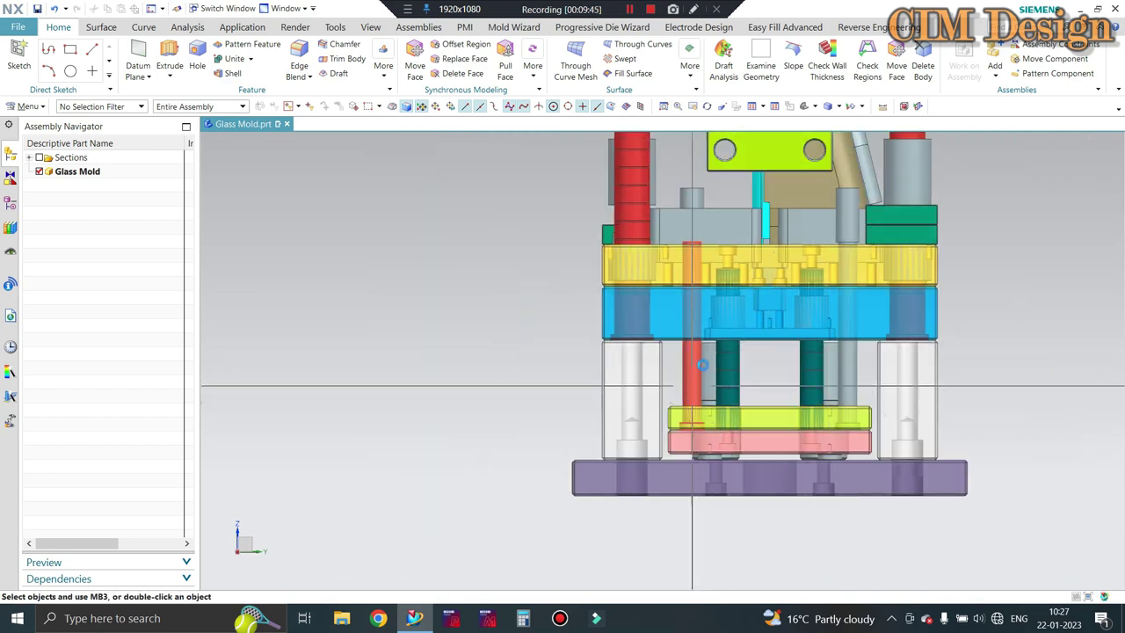
mouse_move(757, 387)
middle_down()
mouse_move(761, 358)
mouse_move(678, 219)
mouse_move(603, 394)
mouse_move(824, 321)
middle_up()
scroll(760, 357, down, 2)
scroll(677, 219, up, 2)
scroll(603, 394, down, 2)
scroll(824, 321, up, 3)
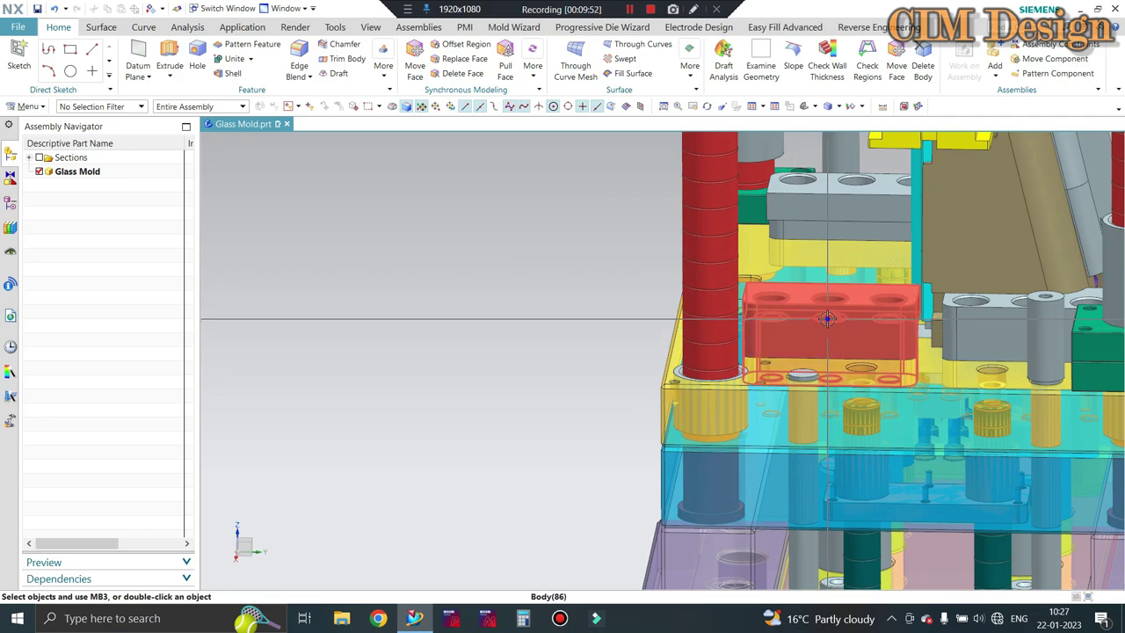
Zoom out and orbit until the whole mold is seen obliquely on its purple base plate.
scroll(980, 338, down, 3)
mouse_move(980, 339)
middle_down()
mouse_move(893, 354)
mouse_move(883, 389)
middle_up()
scroll(884, 389, up, 2)
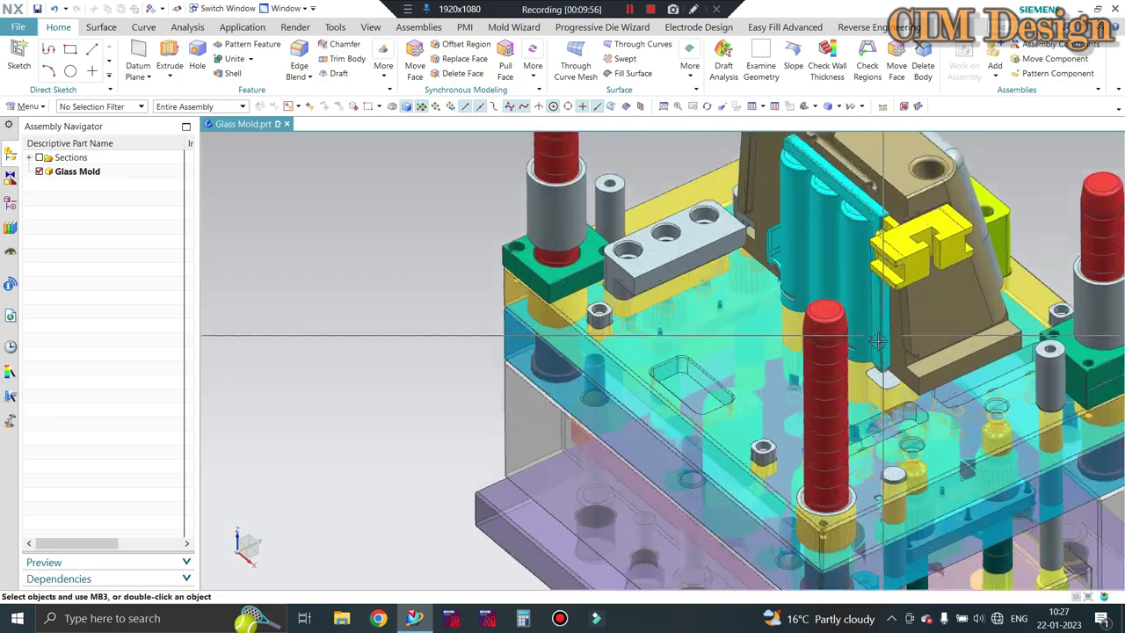
scroll(883, 389, up, 3)
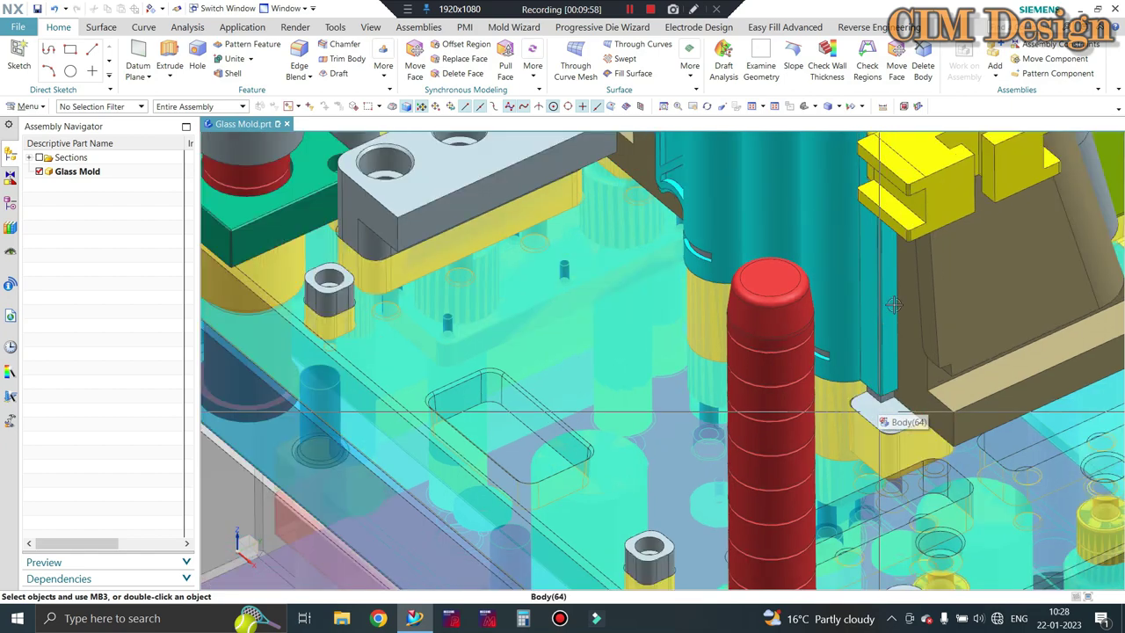
scroll(879, 399, down, 2)
scroll(906, 308, down, 1)
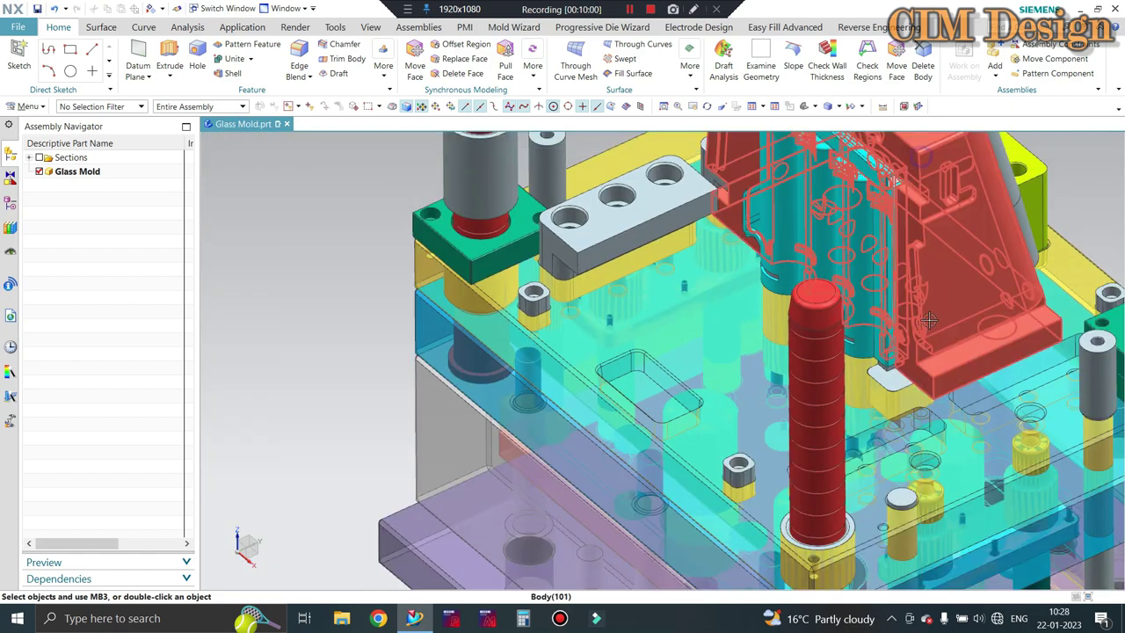
scroll(889, 403, up, 3)
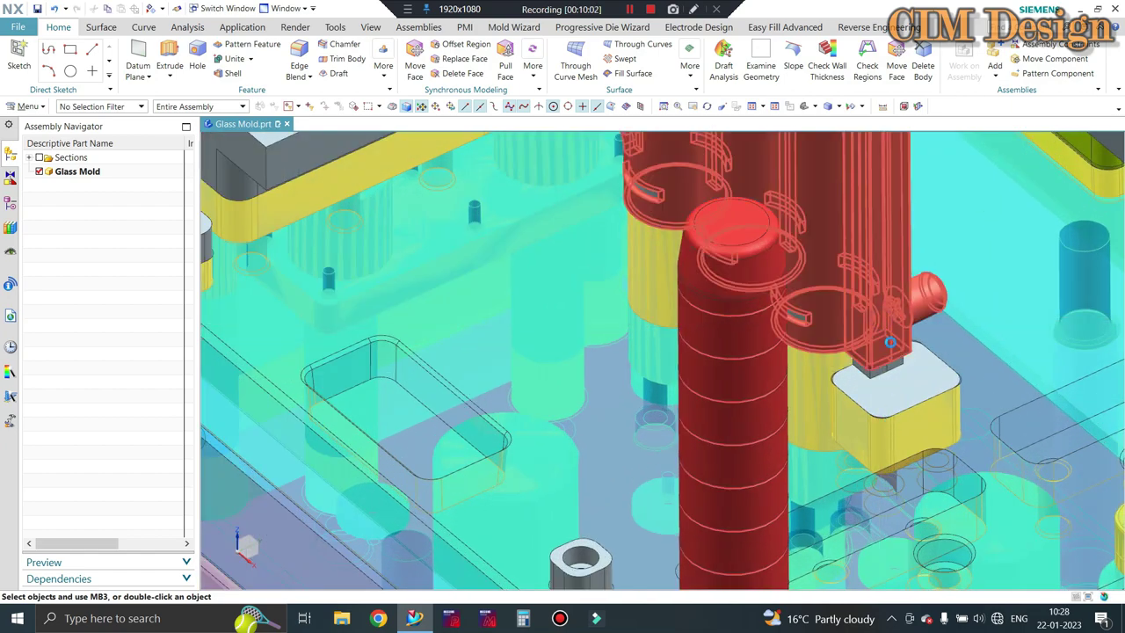
scroll(892, 334, down, 3)
scroll(902, 307, down, 1)
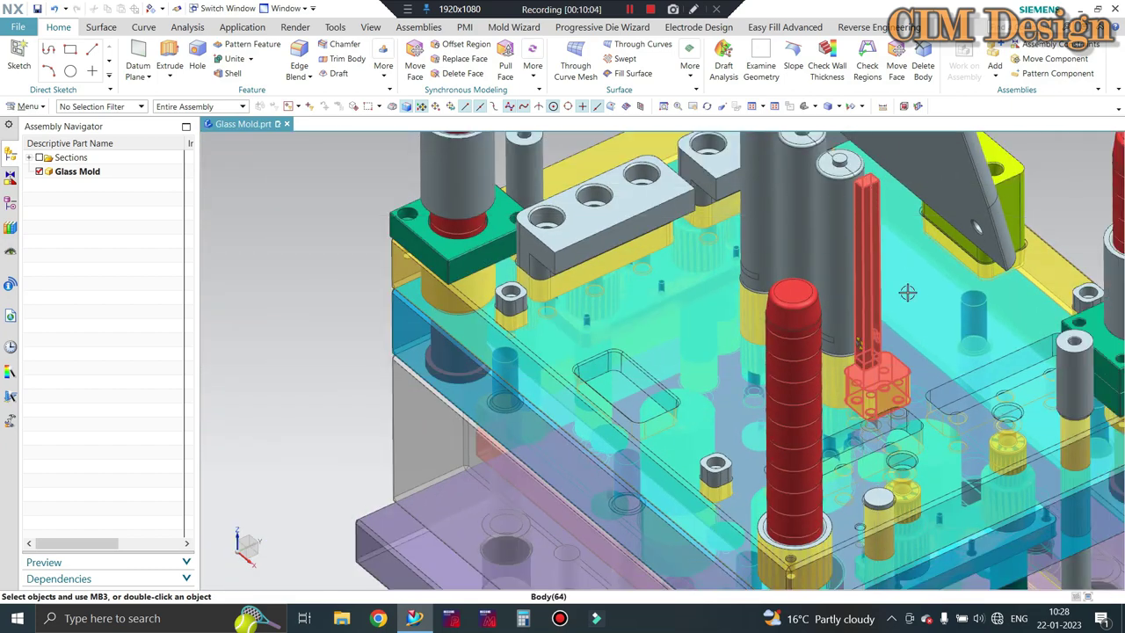
scroll(907, 294, up, 2)
scroll(932, 334, up, 2)
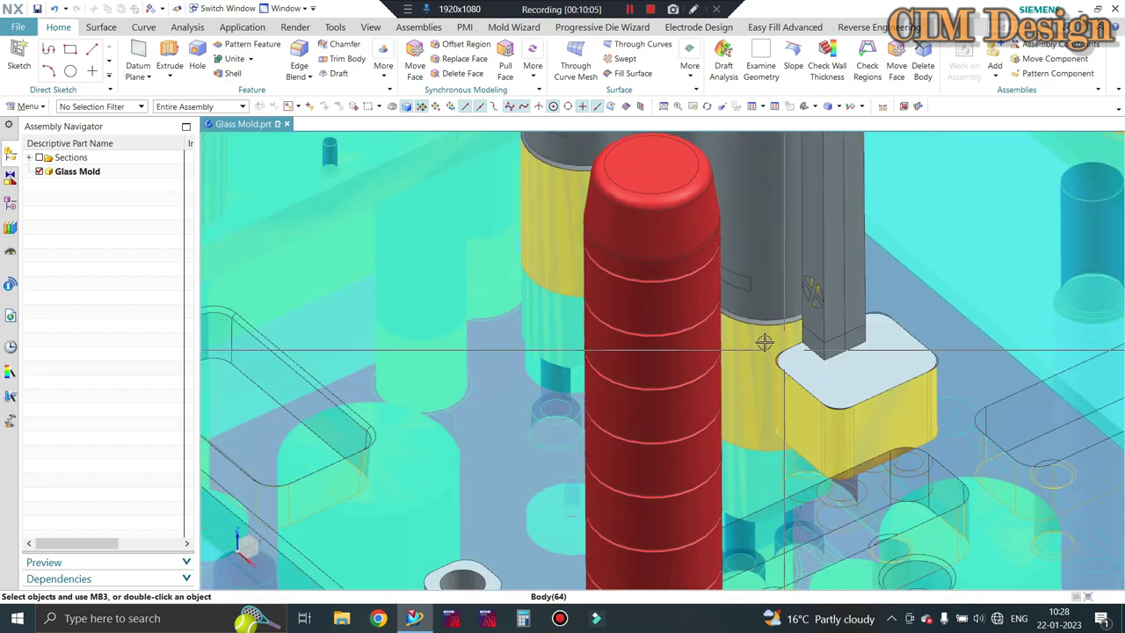
scroll(765, 339, down, 1)
scroll(752, 324, down, 2)
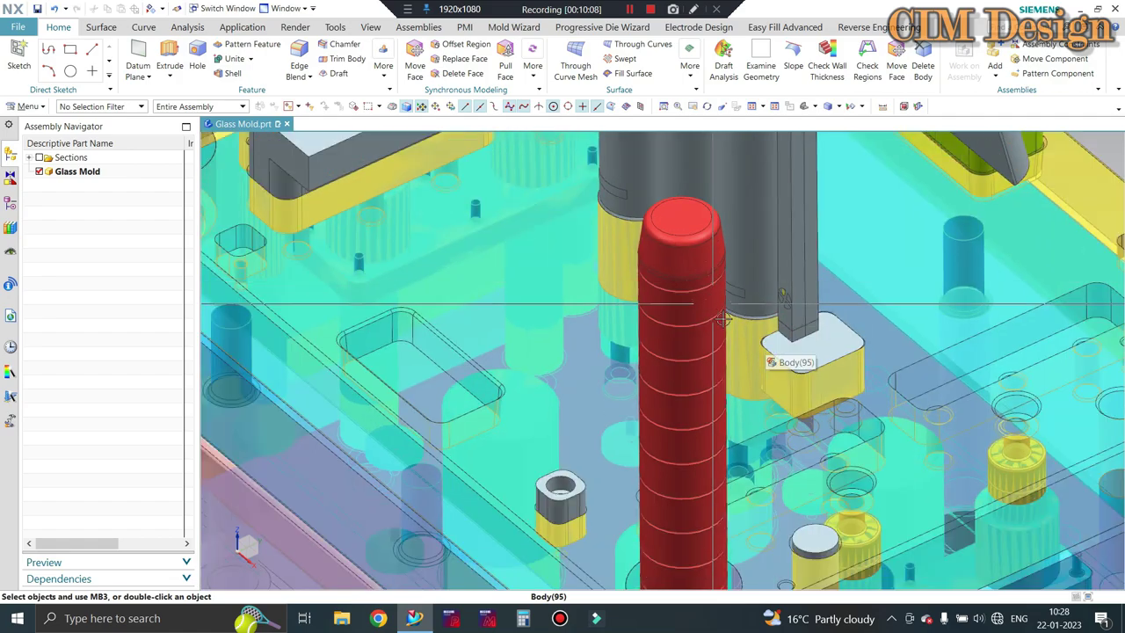
scroll(752, 323, down, 1)
scroll(752, 323, down, 1)
scroll(851, 474, up, 2)
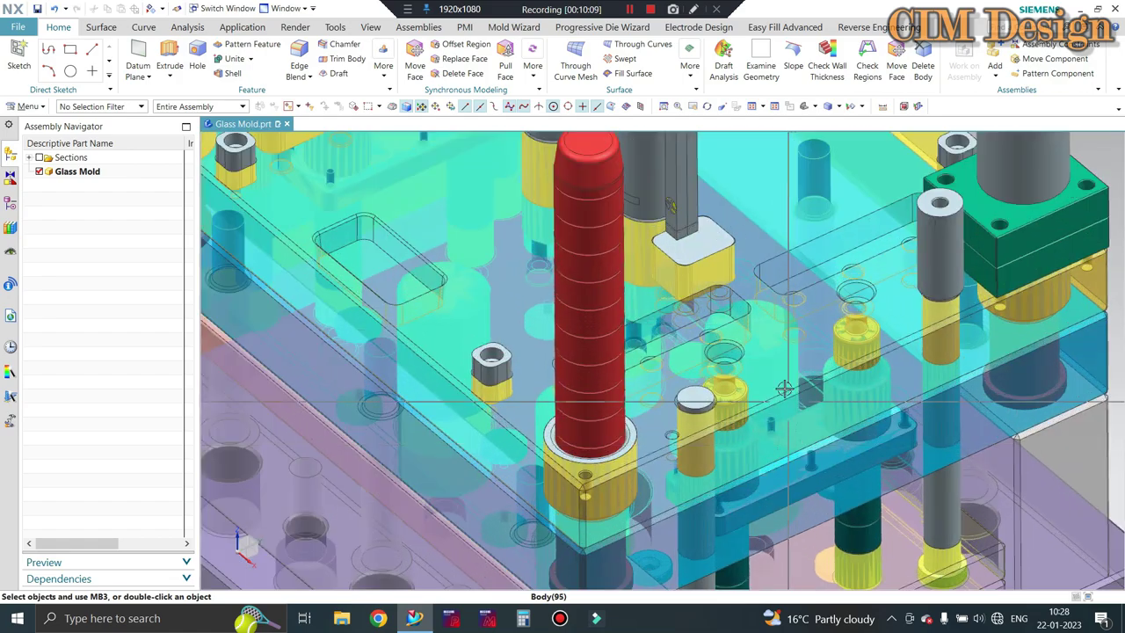
mouse_move(851, 475)
middle_down()
mouse_move(750, 316)
mouse_move(675, 332)
middle_up()
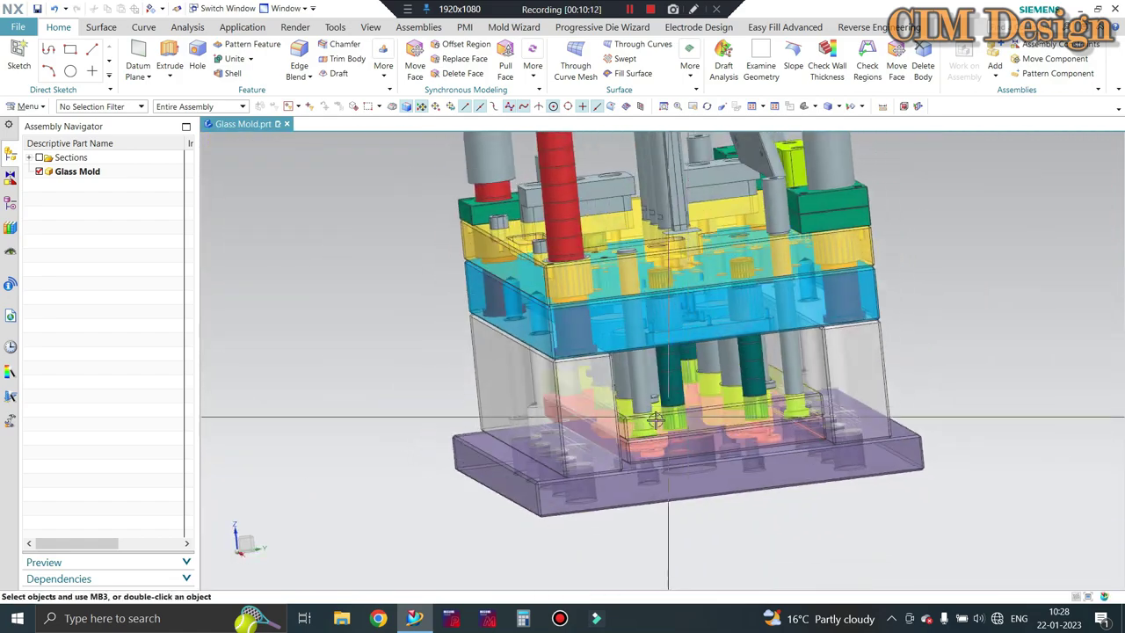
Snap the mold to a straight front view and adjust the zoom.
scroll(675, 330, up, 2)
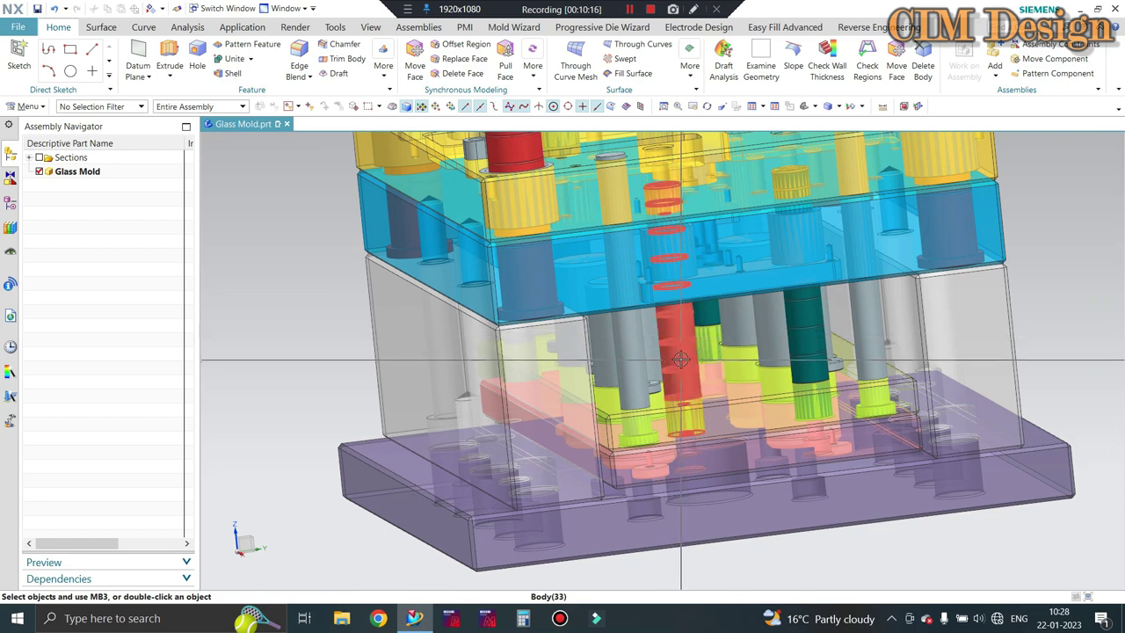
scroll(705, 354, down, 2)
middle_drag(924, 344, 1027, 304)
key(ctrl+alt+f)
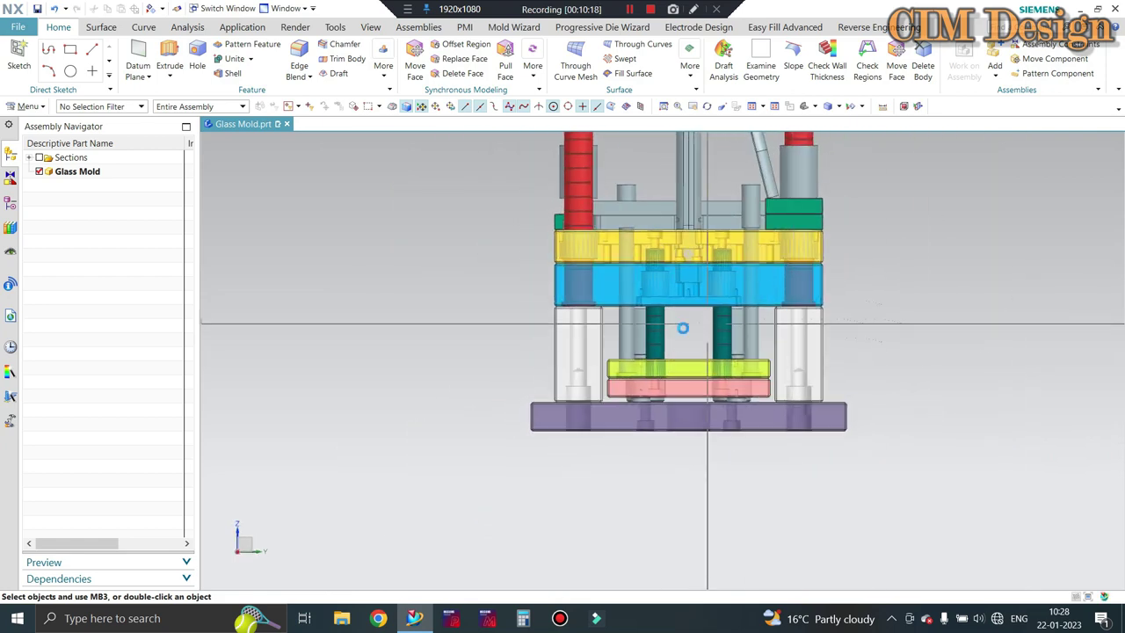
scroll(682, 279, up, 2)
scroll(729, 311, down, 1)
scroll(712, 316, up, 2)
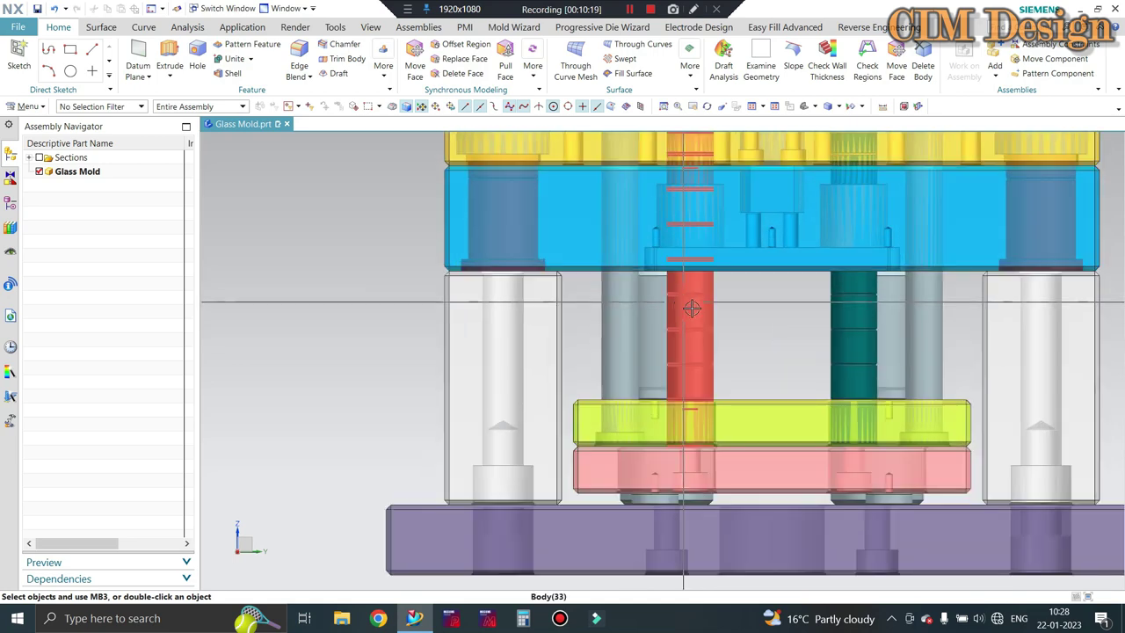
scroll(686, 230, down, 1)
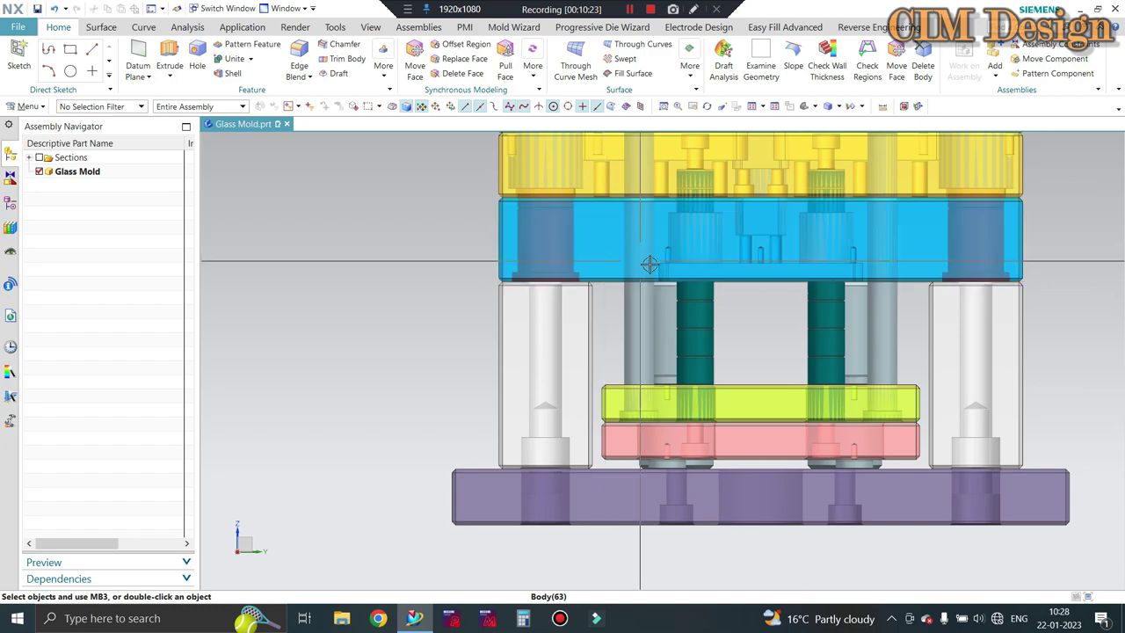
scroll(658, 275, up, 3)
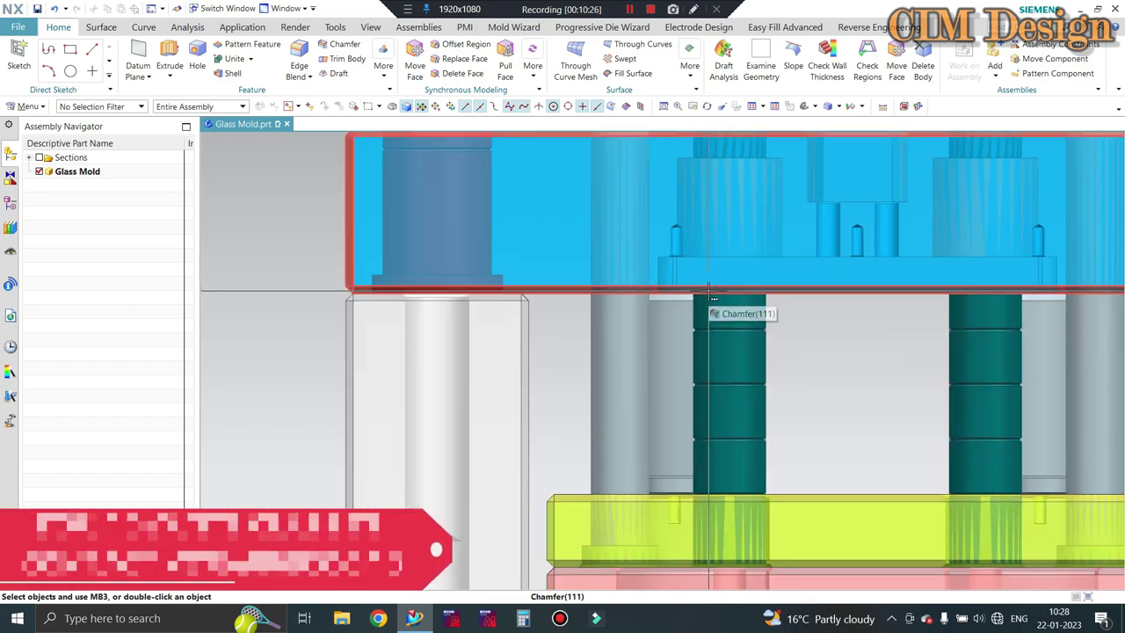
scroll(710, 290, down, 4)
Orbit to an isometric view and hide the top plate Body(95) with Ctrl+B.
middle_drag(721, 243, 741, 255)
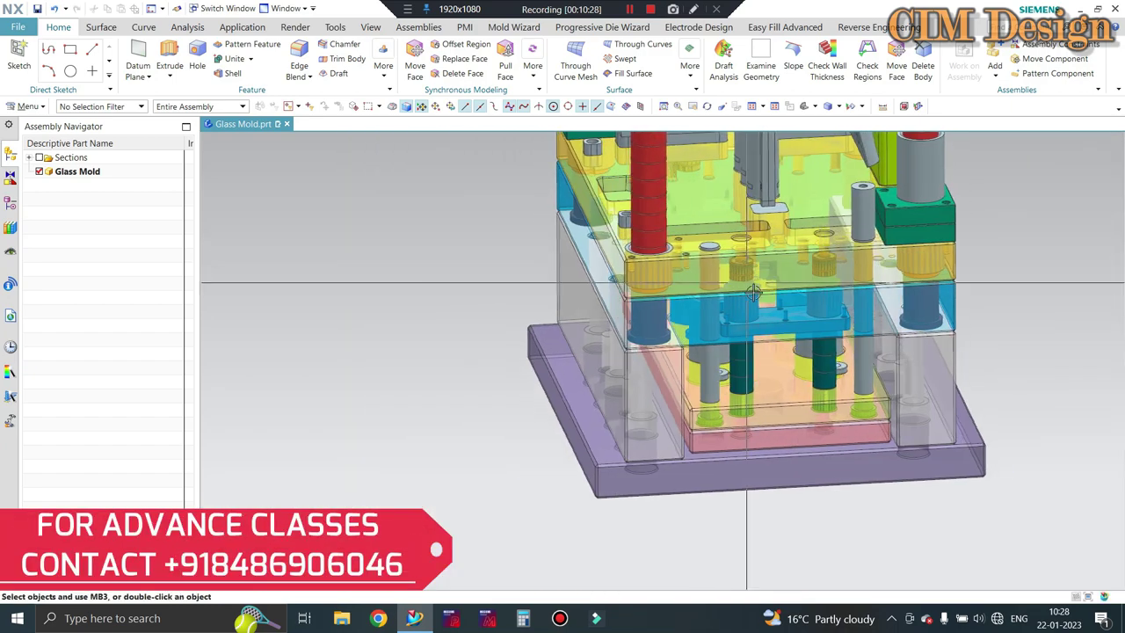
scroll(704, 290, up, 2)
scroll(694, 299, up, 2)
scroll(690, 302, up, 2)
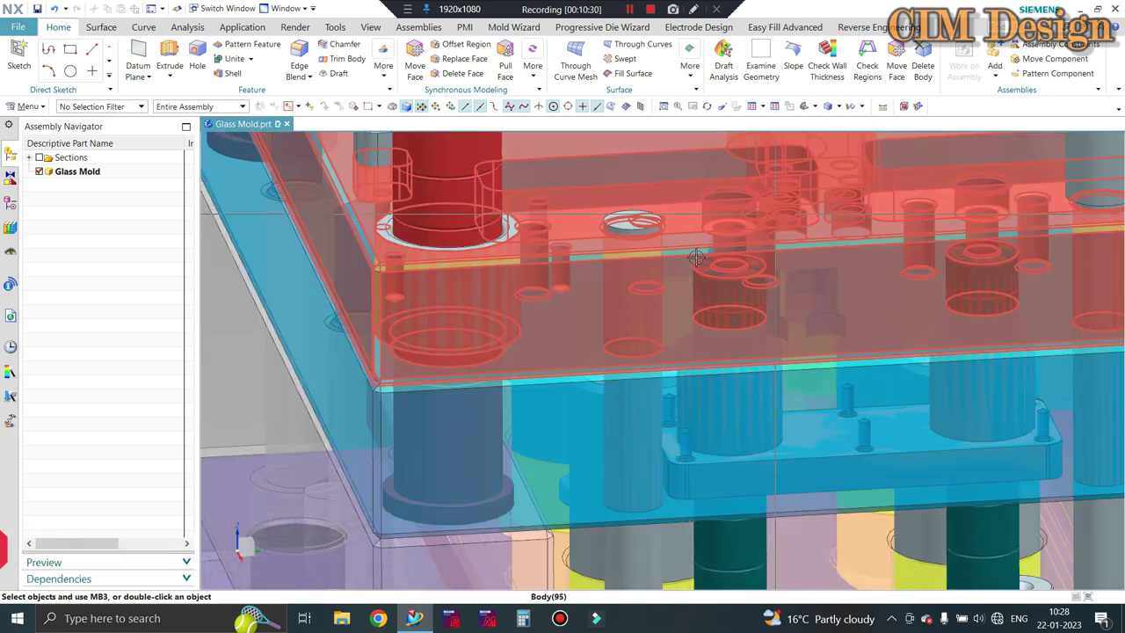
scroll(940, 269, down, 1)
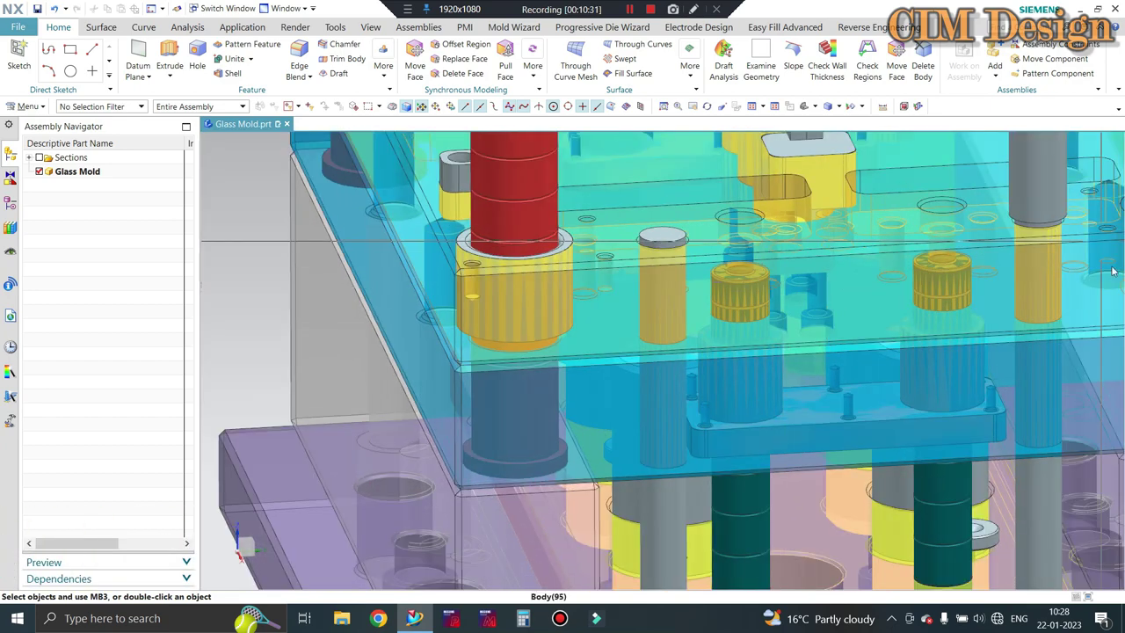
scroll(745, 246, up, 1)
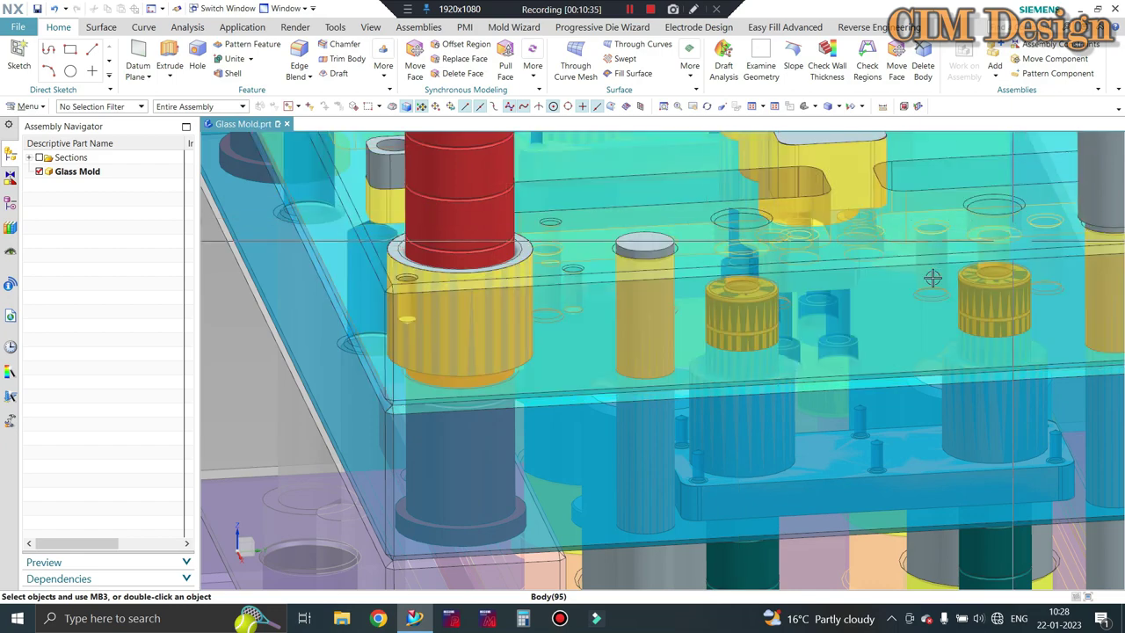
scroll(712, 242, down, 1)
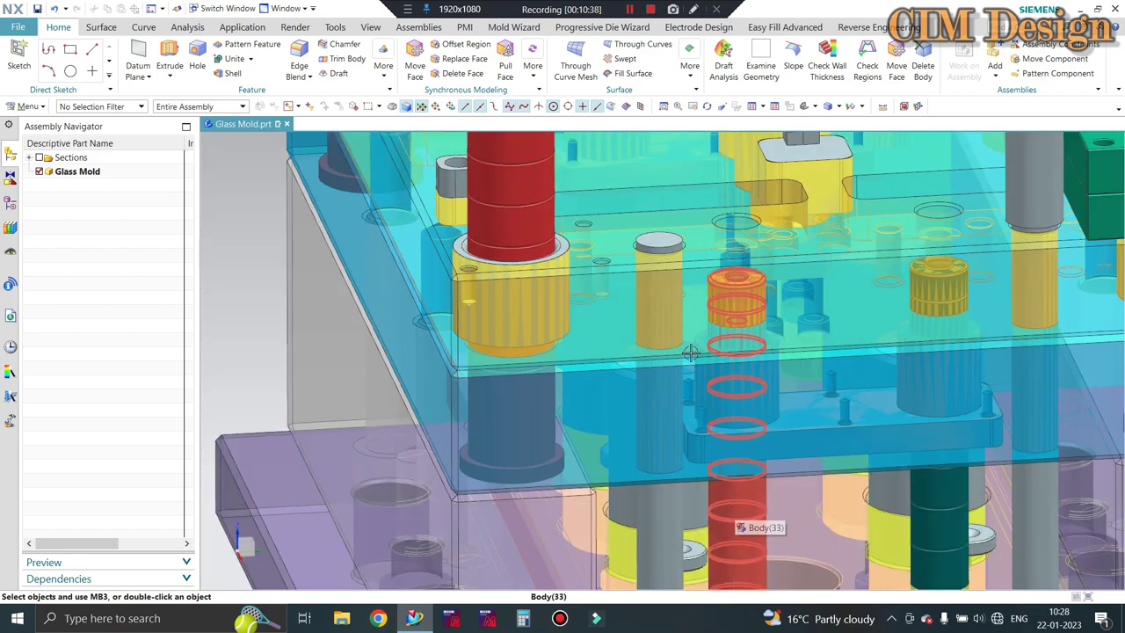
scroll(691, 352, down, 1)
scroll(816, 320, up, 1)
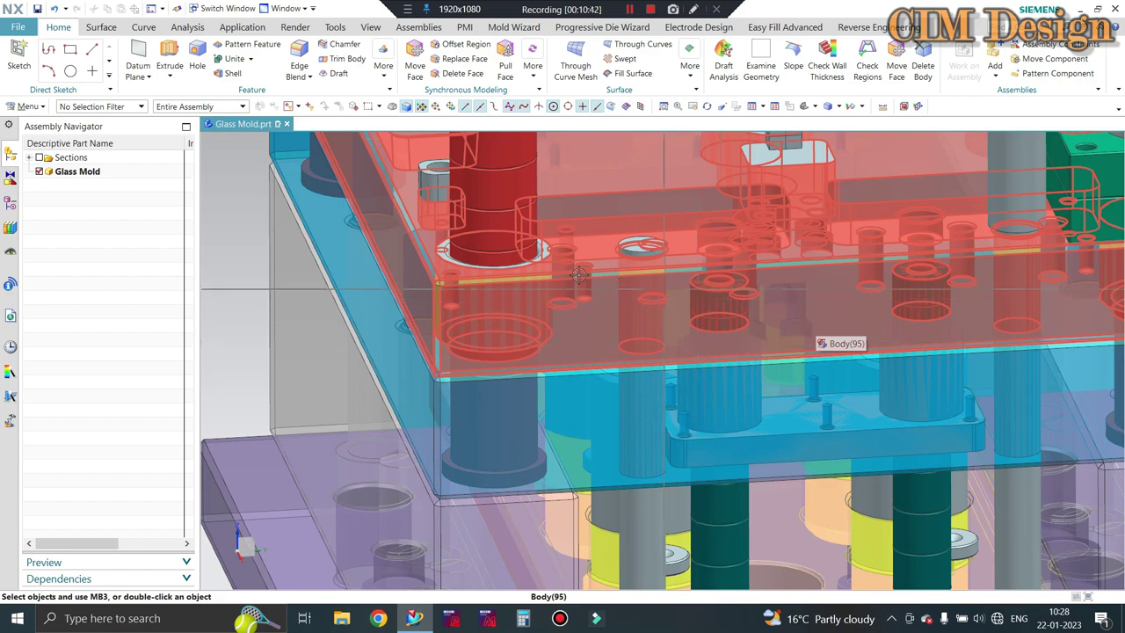
key(ctrl+b)
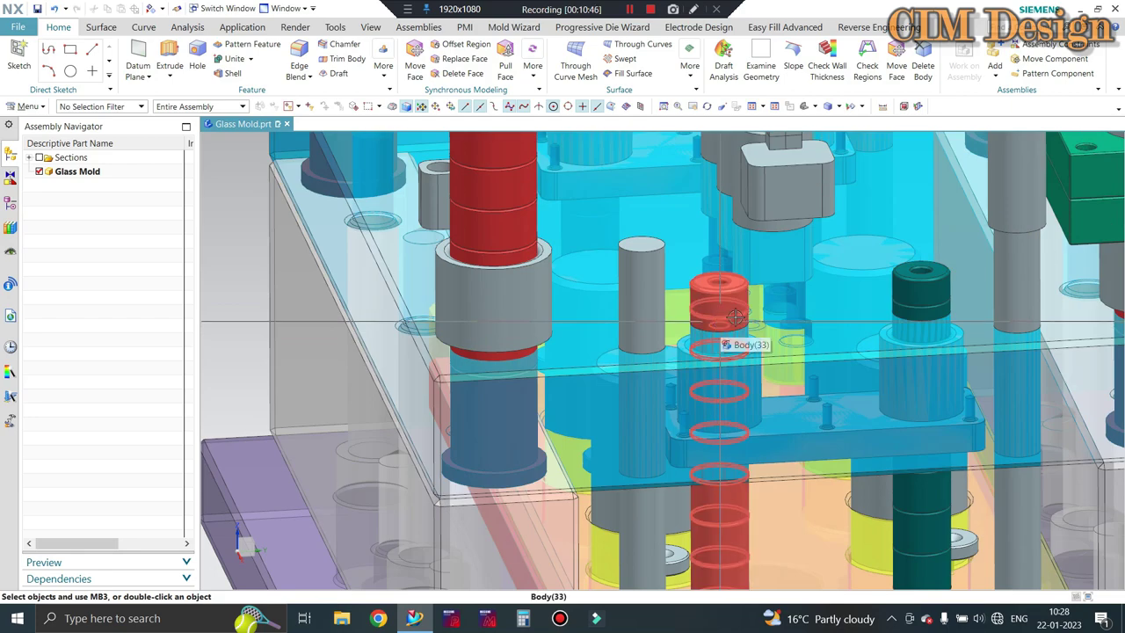
Look across the exposed cyan plate and guide pins, then return to the front view.
middle_drag(735, 316, 687, 358)
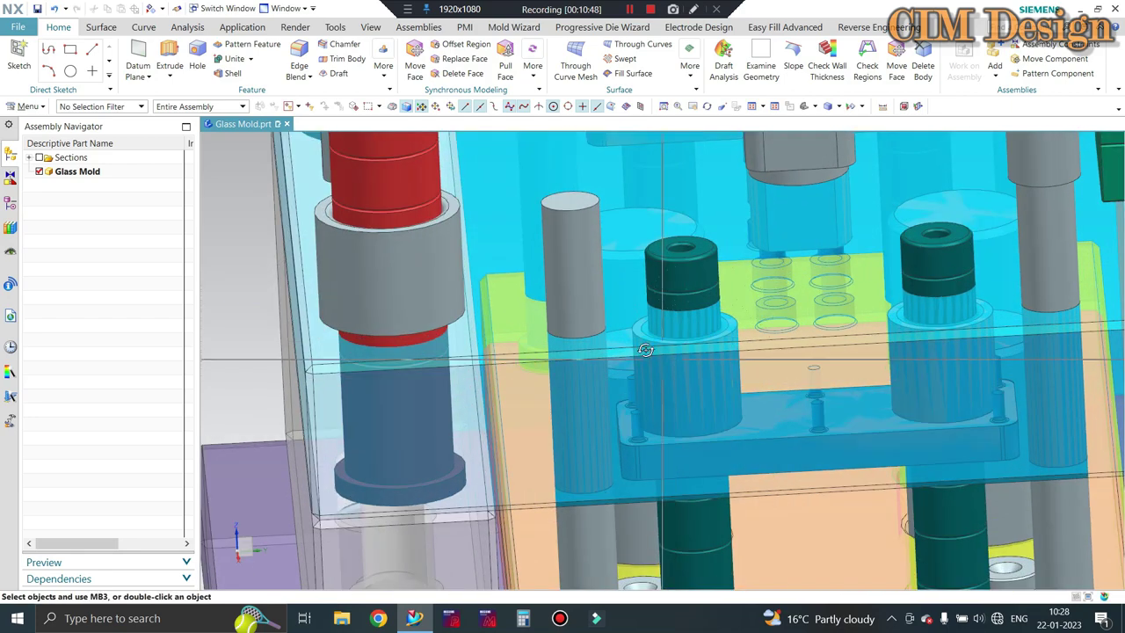
scroll(666, 325, up, 2)
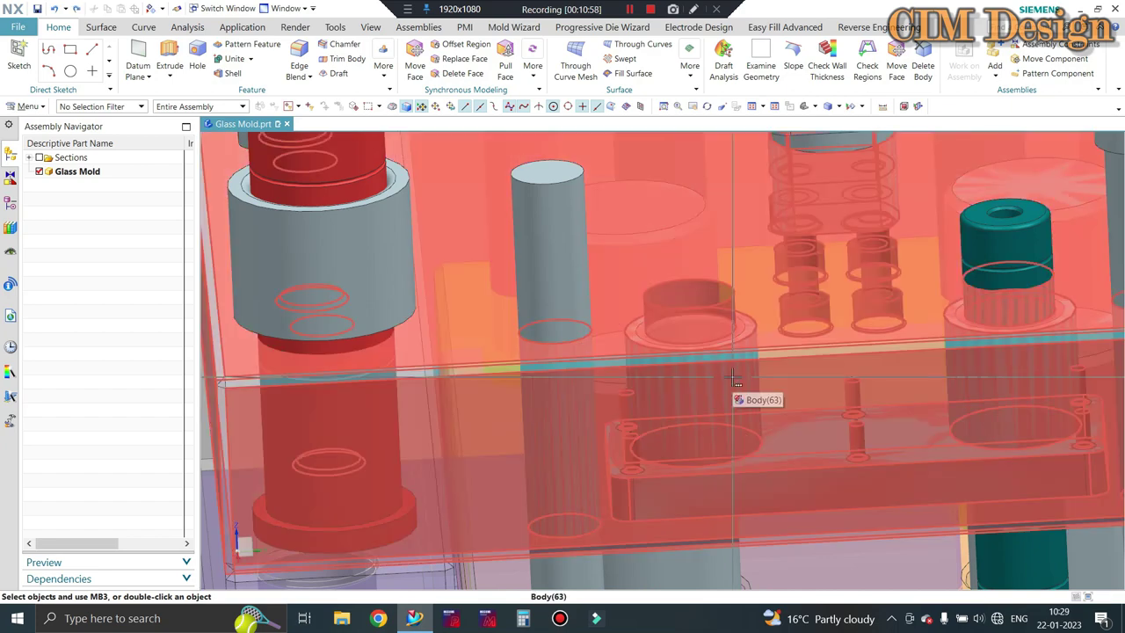
key(F8)
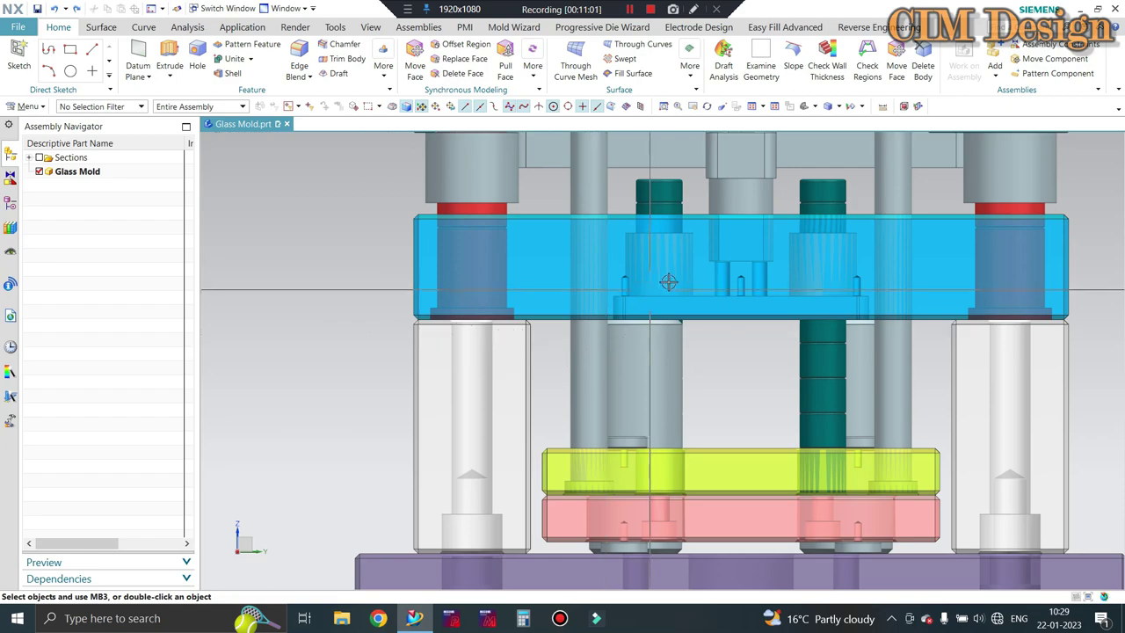
scroll(668, 281, down, 2)
Orbit and zoom in on the yellow-green and pink ejector plates between the support blocks.
middle_drag(669, 281, 652, 378)
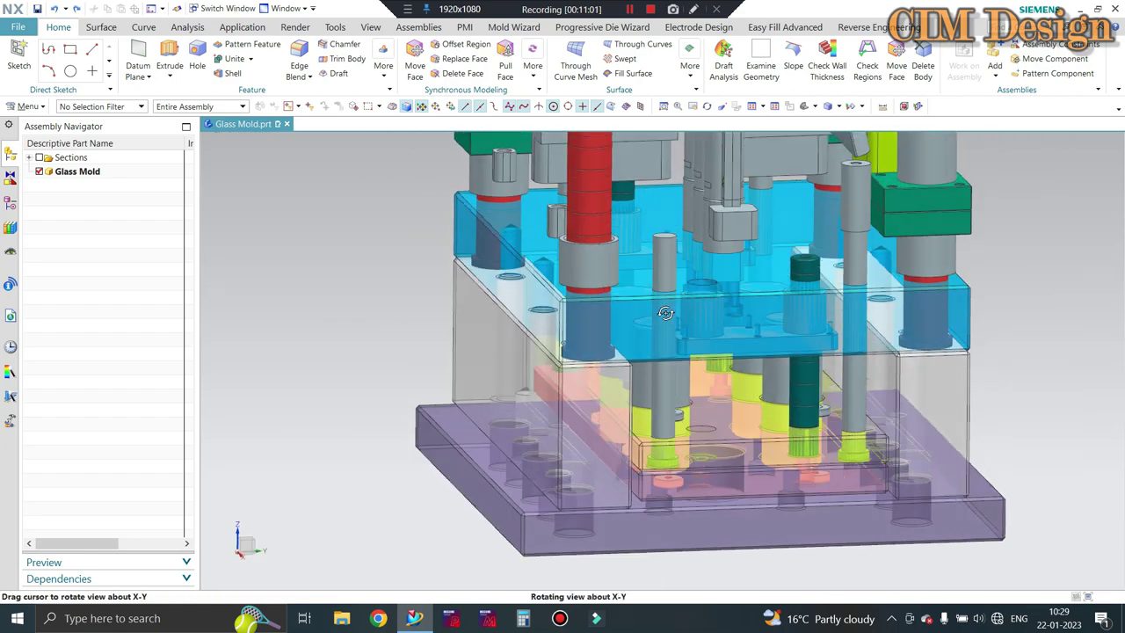
scroll(653, 378, up, 4)
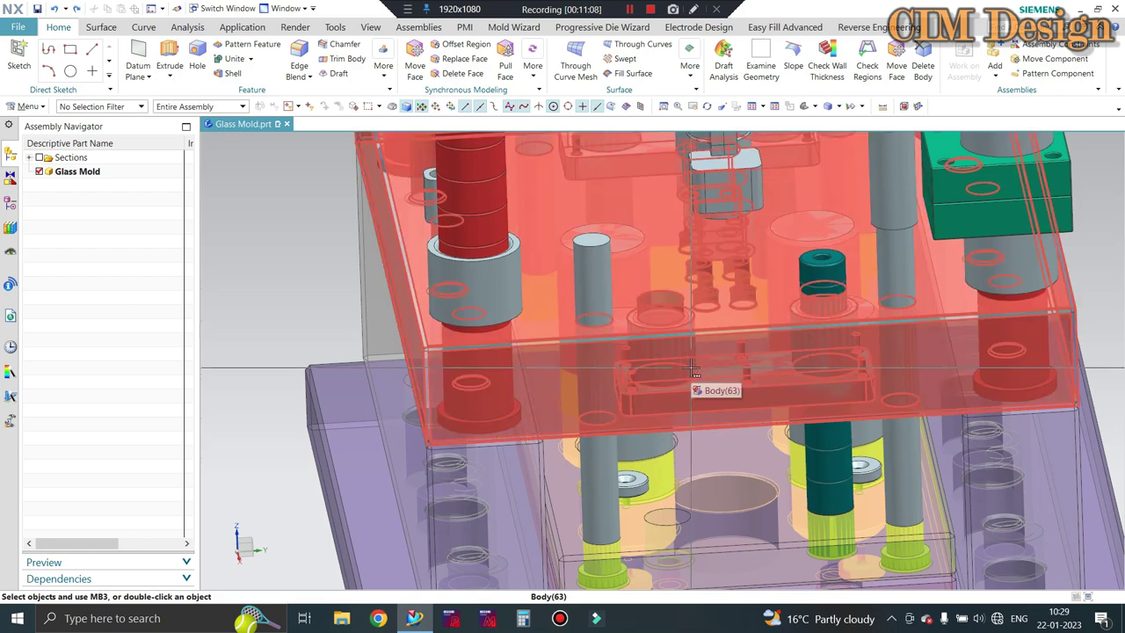
middle_drag(671, 397, 561, 272)
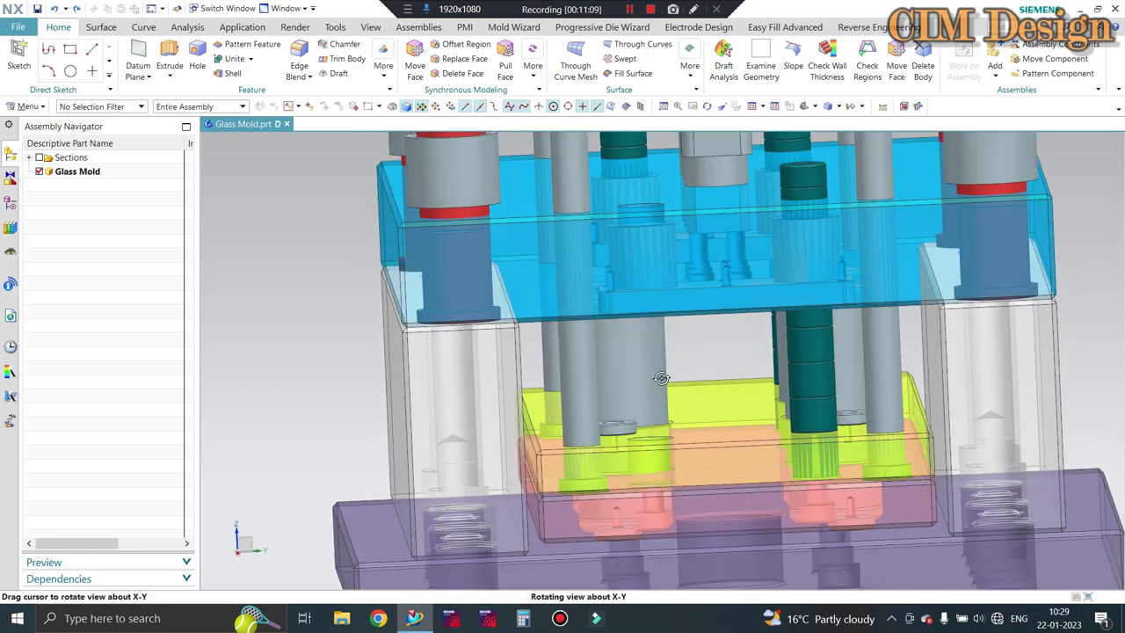
scroll(561, 272, up, 3)
scroll(561, 272, up, 2)
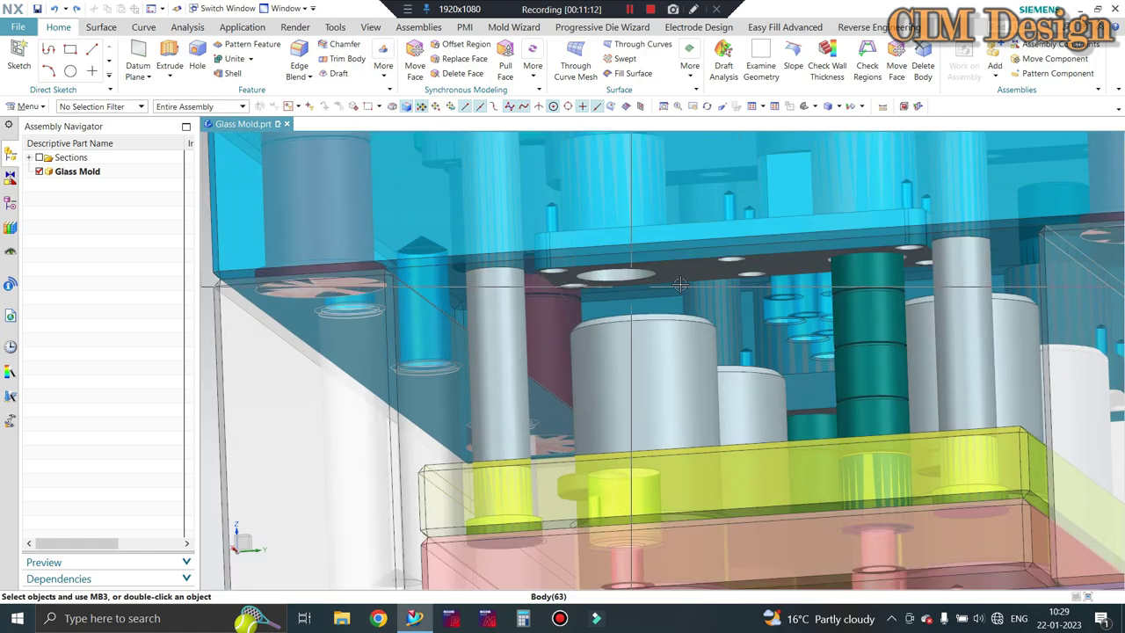
mouse_move(710, 283)
middle_down()
mouse_move(662, 308)
mouse_move(650, 301)
middle_up()
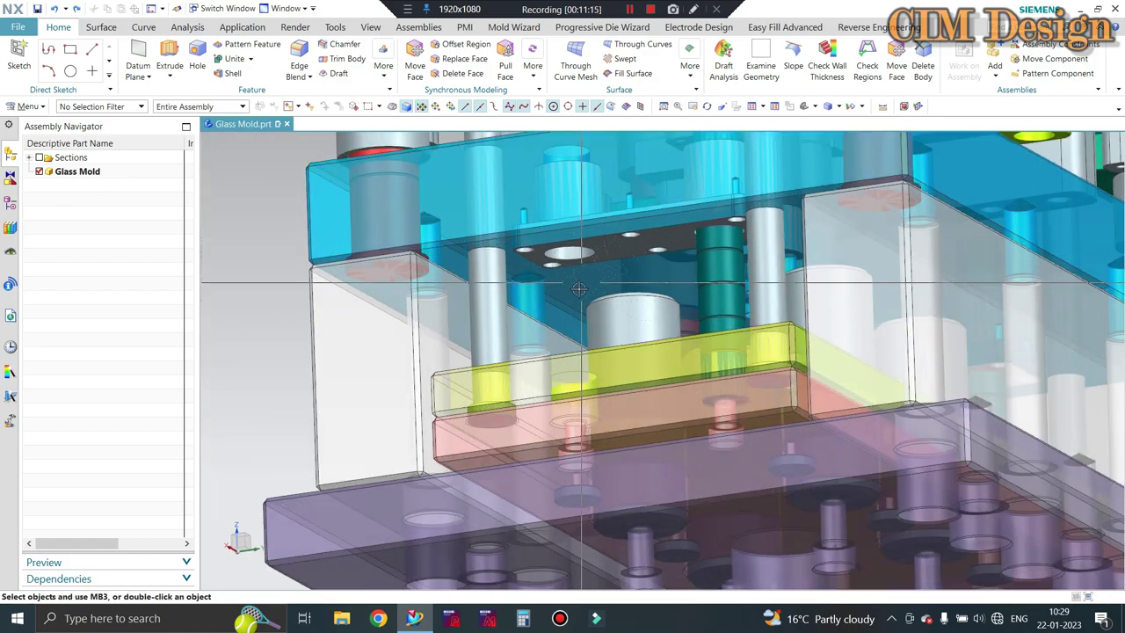
middle_drag(579, 289, 586, 218)
scroll(563, 247, up, 3)
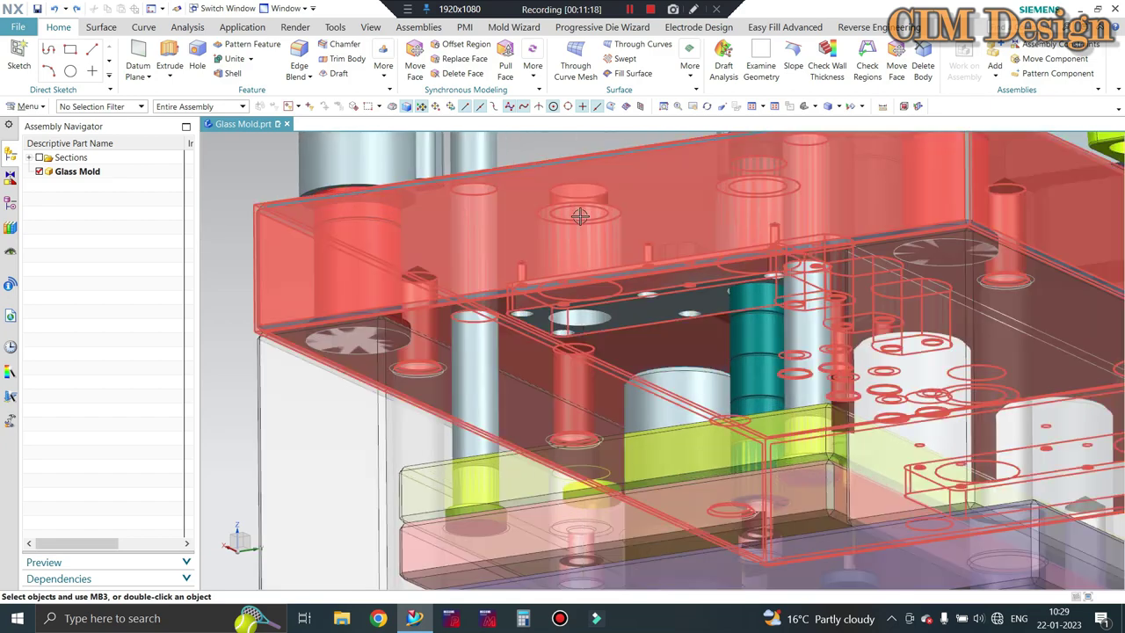
scroll(562, 352, up, 2)
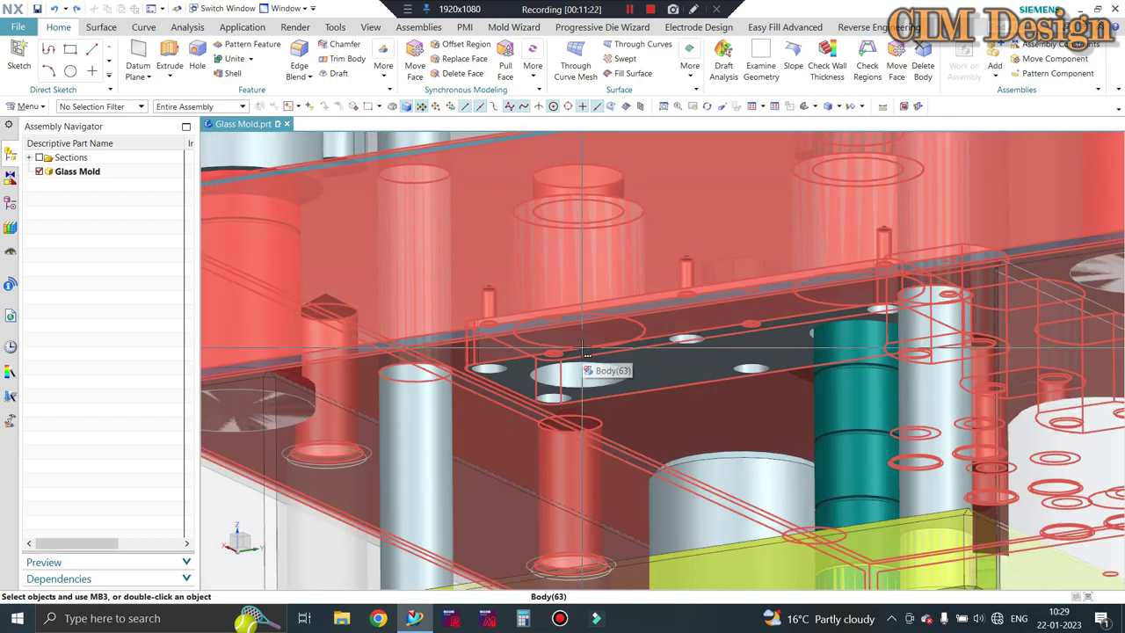
scroll(642, 346, down, 3)
Turn to a near-side view, select the pink ejector plate and zoom in on the core plates.
mouse_move(605, 272)
middle_down()
mouse_move(553, 311)
mouse_move(598, 279)
middle_up()
scroll(554, 309, up, 2)
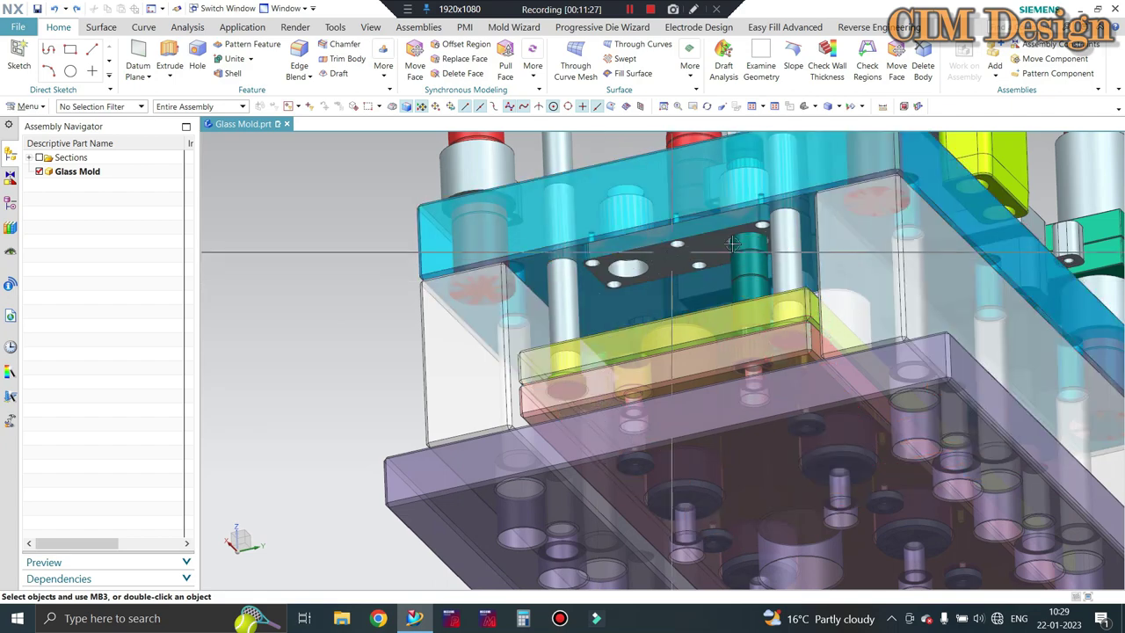
scroll(736, 265, down, 2)
mouse_move(736, 265)
middle_down()
mouse_move(796, 354)
mouse_move(753, 402)
mouse_move(760, 387)
middle_up()
scroll(761, 387, up, 2)
scroll(764, 378, up, 3)
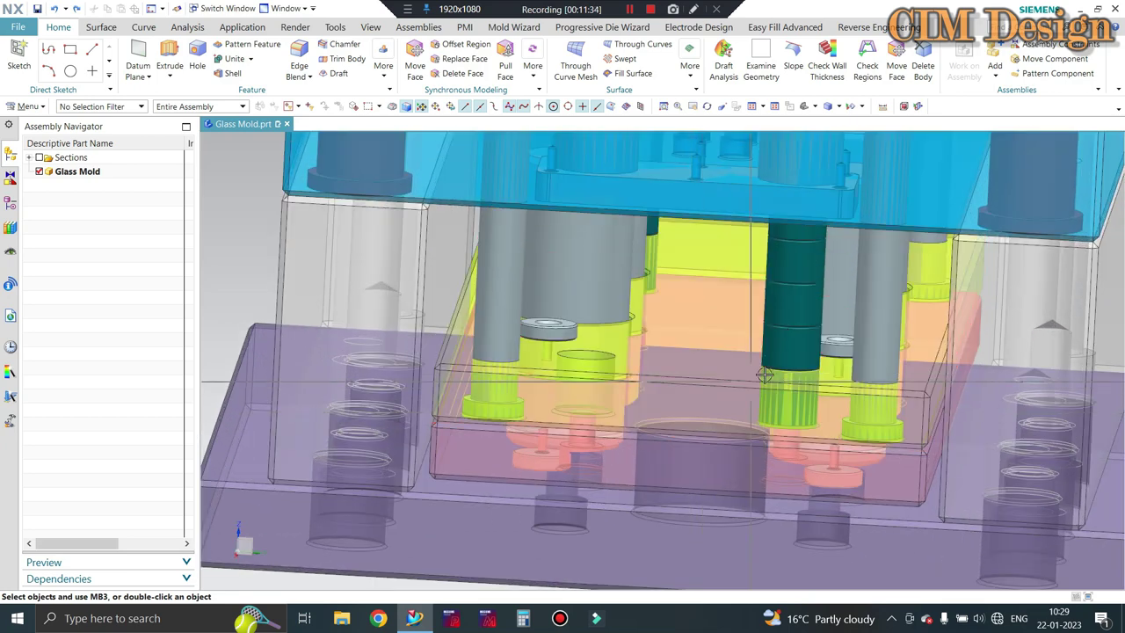
click(565, 465)
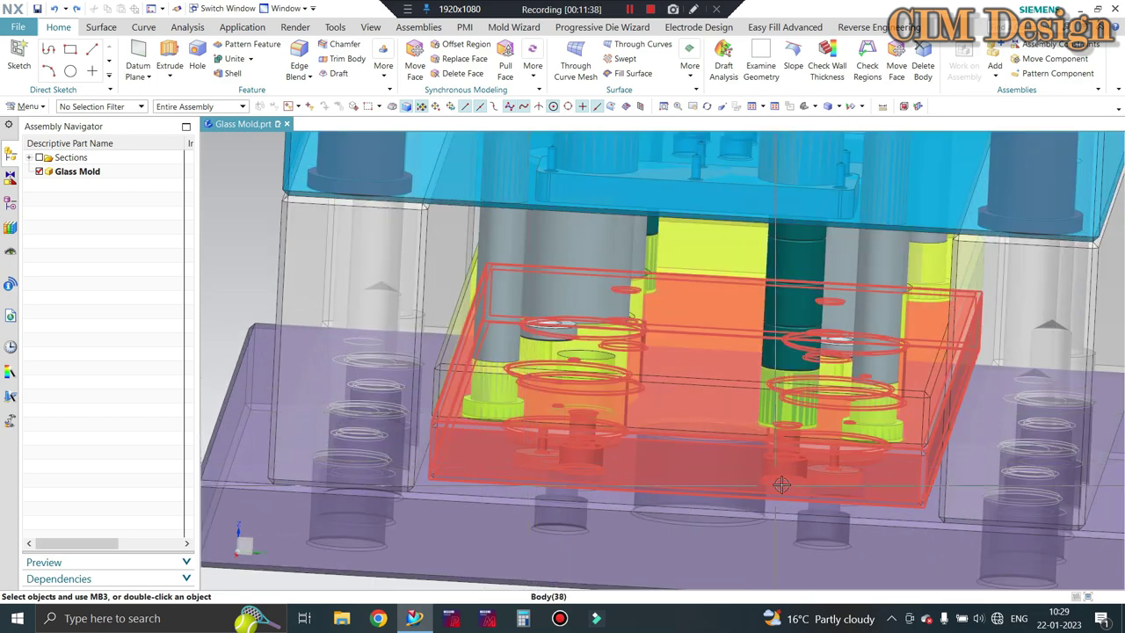
scroll(782, 484, up, 2)
scroll(818, 410, up, 3)
Orient the mold to a straight front view zoomed in on the ejector area.
key(ctrl+alt+f)
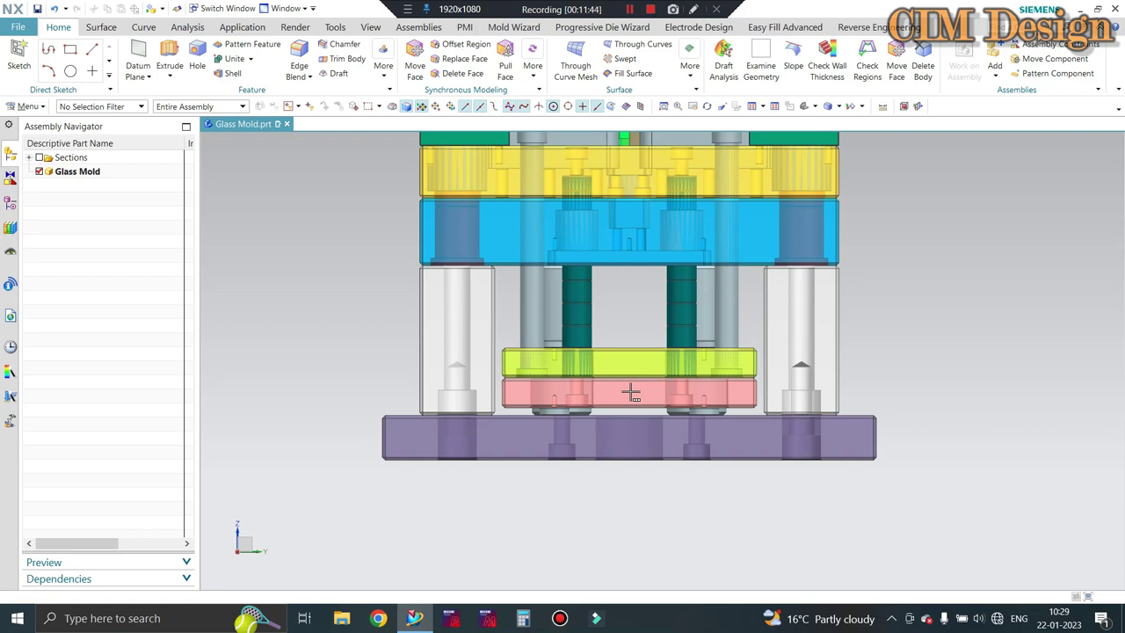
mouse_move(631, 393)
middle_down()
mouse_move(694, 524)
mouse_move(562, 554)
mouse_move(545, 395)
mouse_move(630, 396)
middle_up()
scroll(545, 395, up, 3)
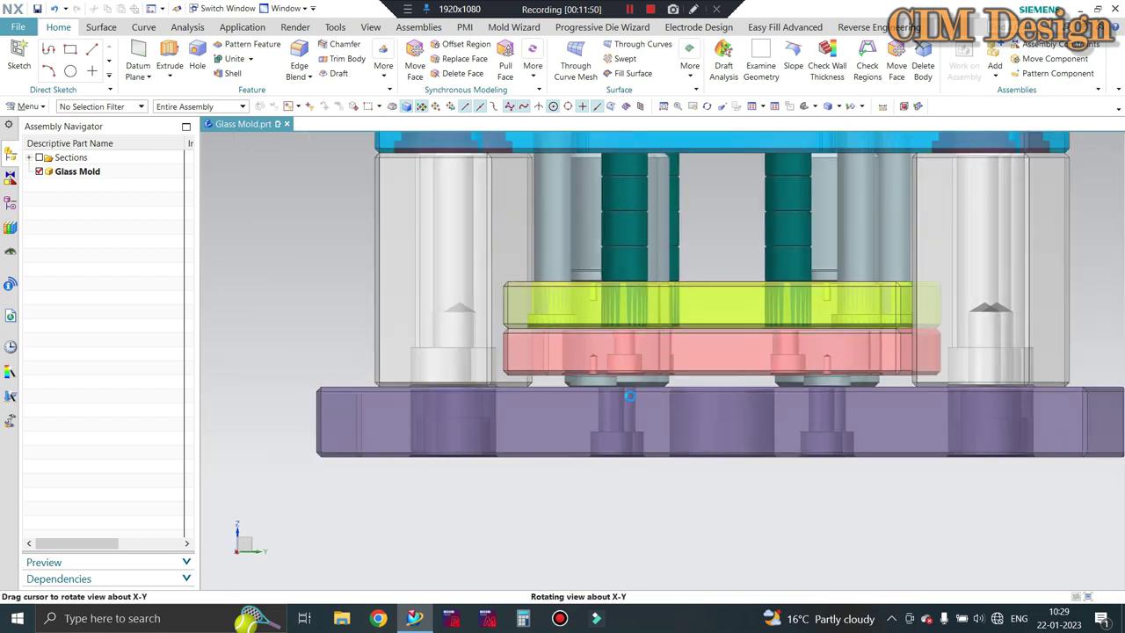
scroll(598, 290, up, 2)
scroll(598, 290, up, 1)
scroll(473, 311, down, 4)
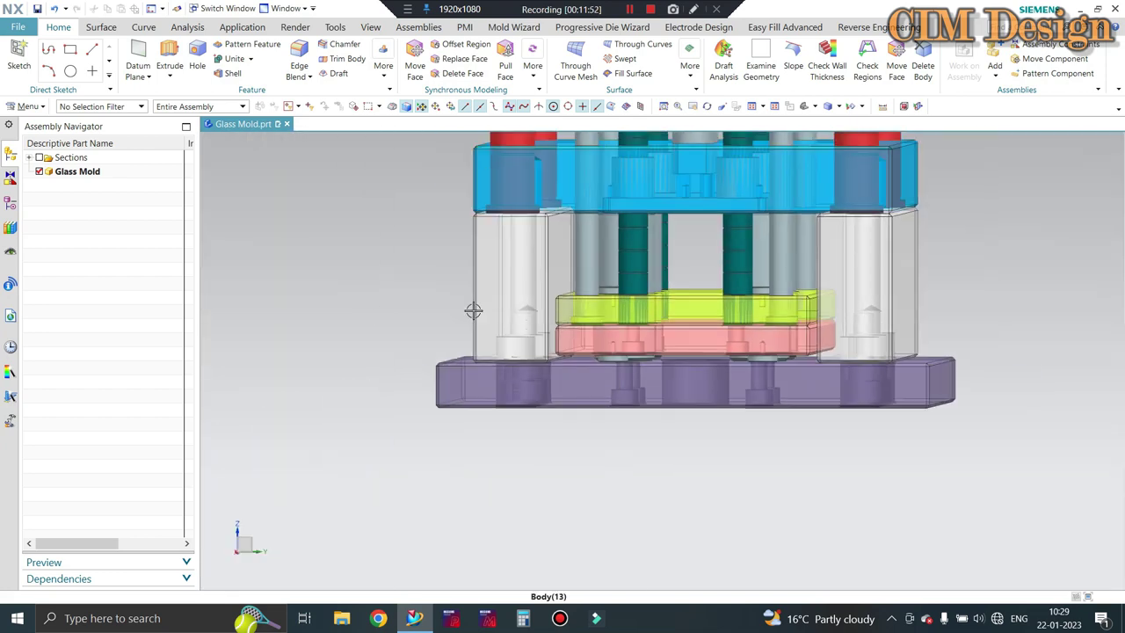
middle_drag(473, 311, 291, 301)
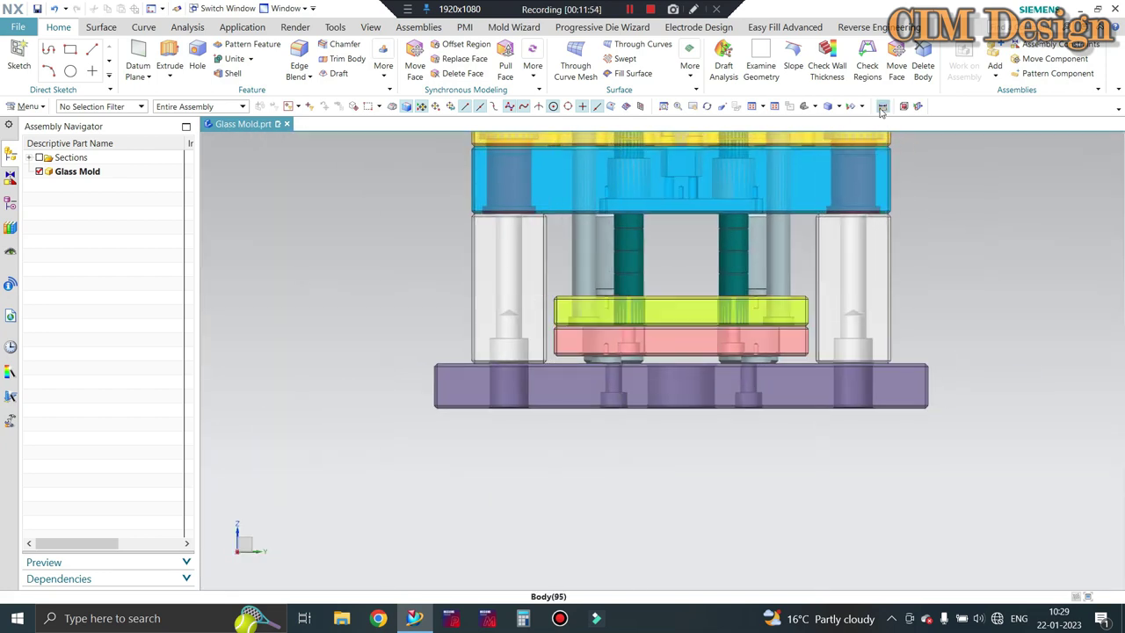
Measure the 50 mm projected Z distance from above the yellow ejector plate to the blue plate's underside.
key(ctrl+shift+m)
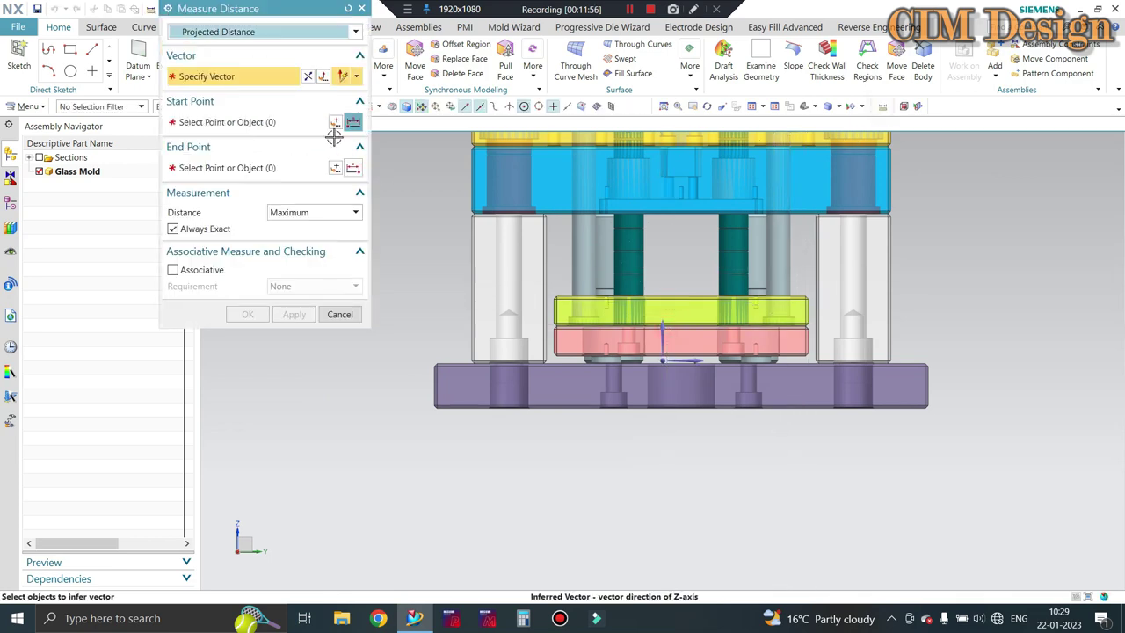
scroll(573, 300, up, 1)
scroll(572, 301, up, 4)
scroll(668, 238, up, 2)
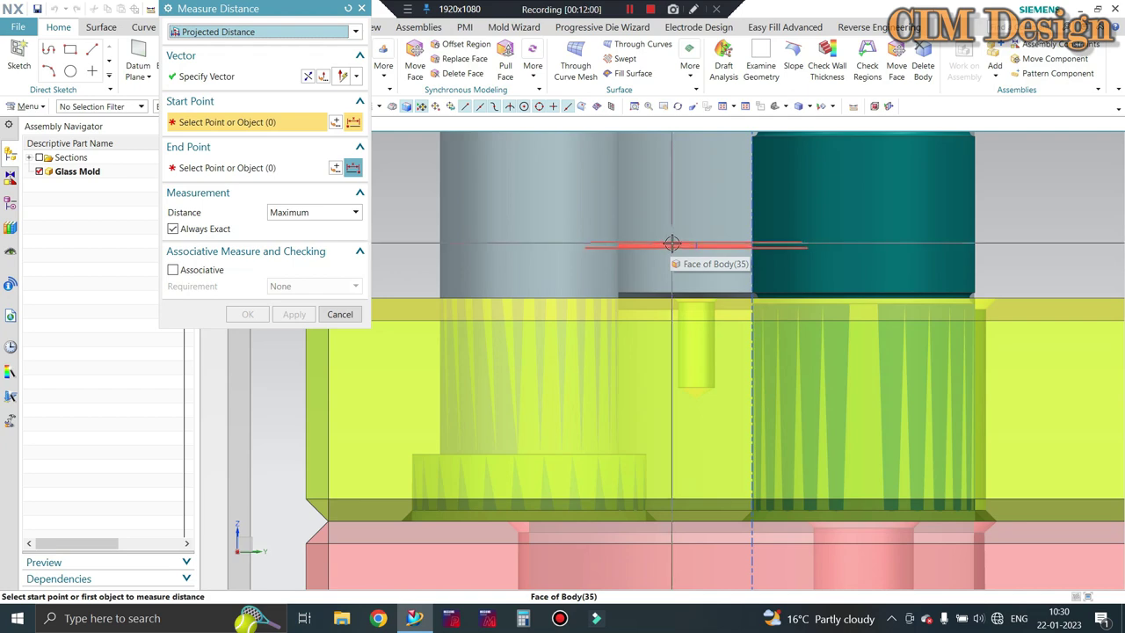
click(696, 242)
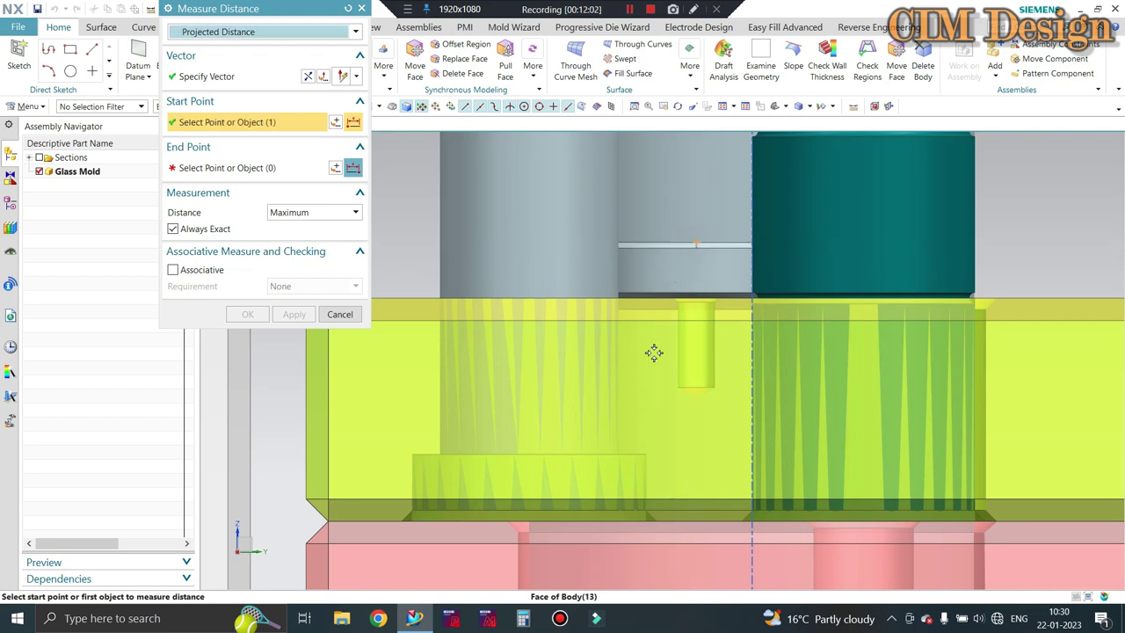
scroll(691, 263, down, 1)
scroll(691, 264, down, 1)
scroll(748, 228, down, 1)
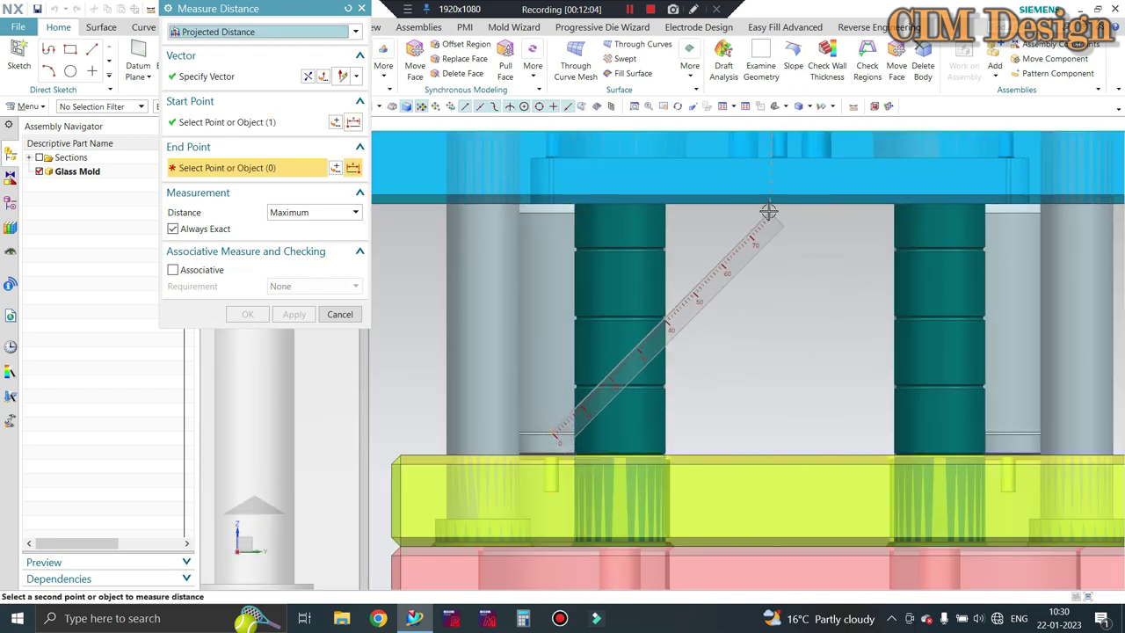
middle_click(774, 217)
click(787, 279)
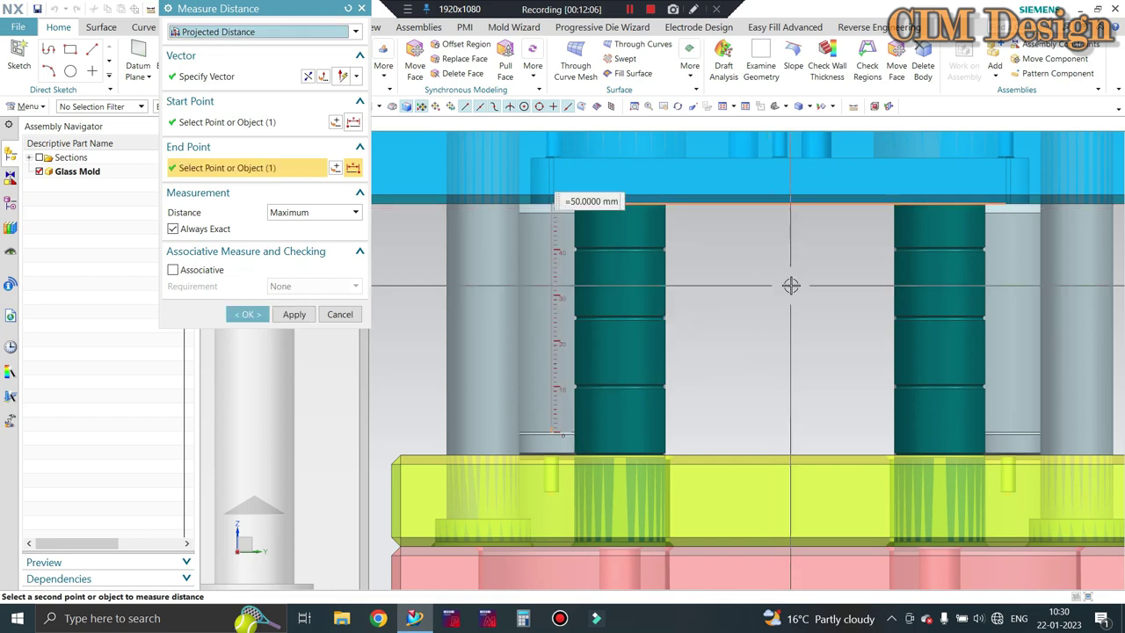
click(341, 315)
Zoom over the stacked and ejector plates, orbit obliquely, then return to the fitted front view.
scroll(582, 283, down, 2)
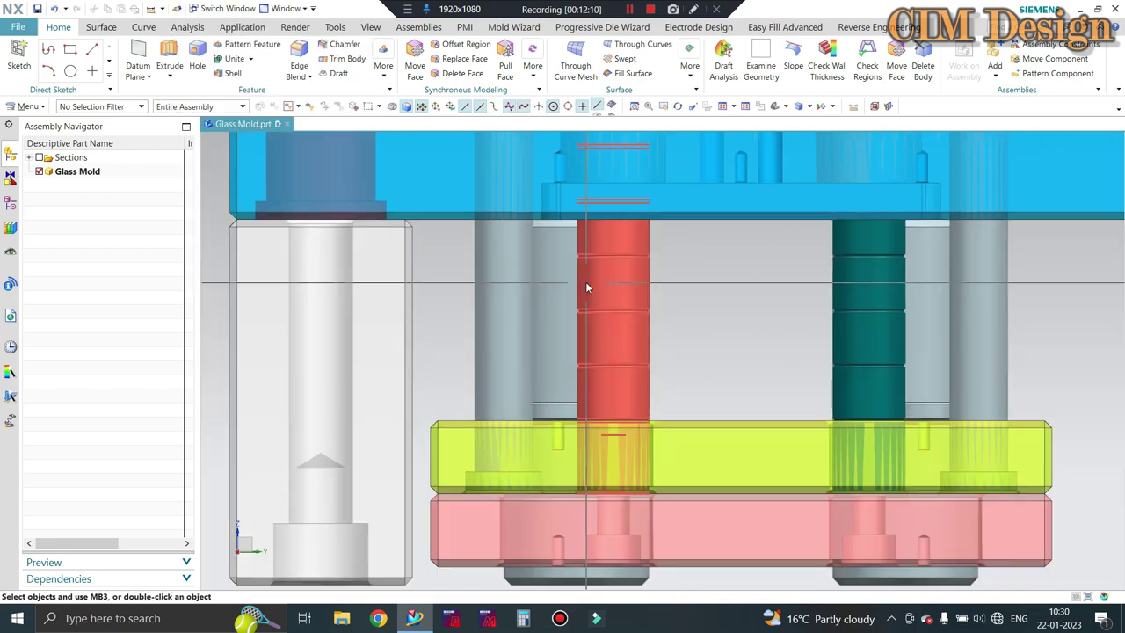
scroll(578, 288, down, 2)
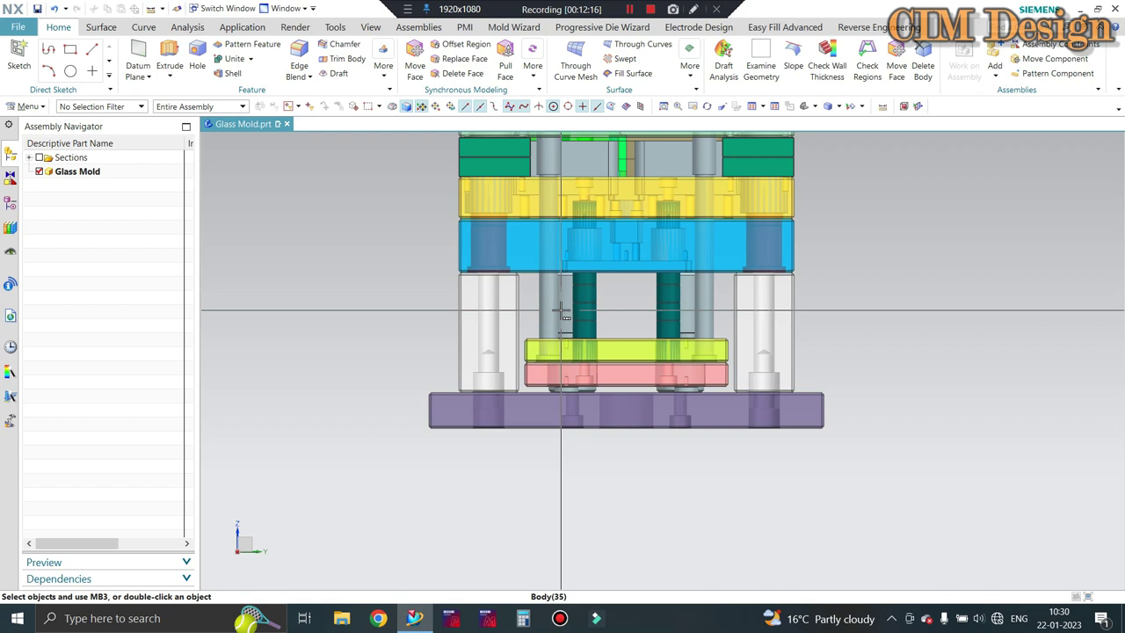
scroll(605, 246, up, 2)
scroll(610, 370, down, 2)
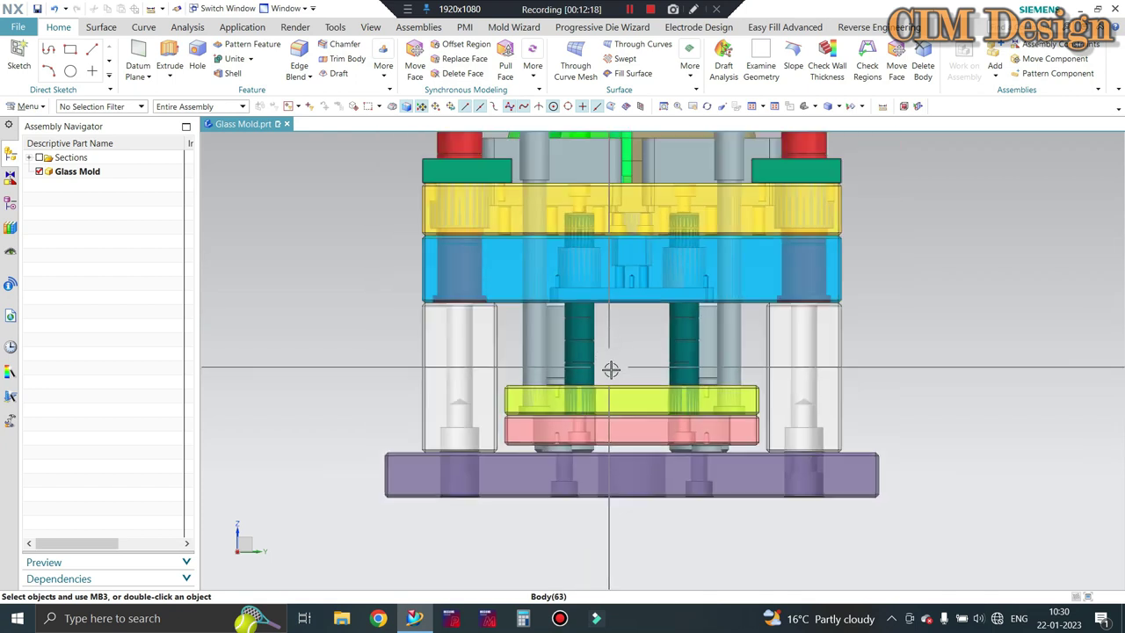
scroll(594, 246, down, 2)
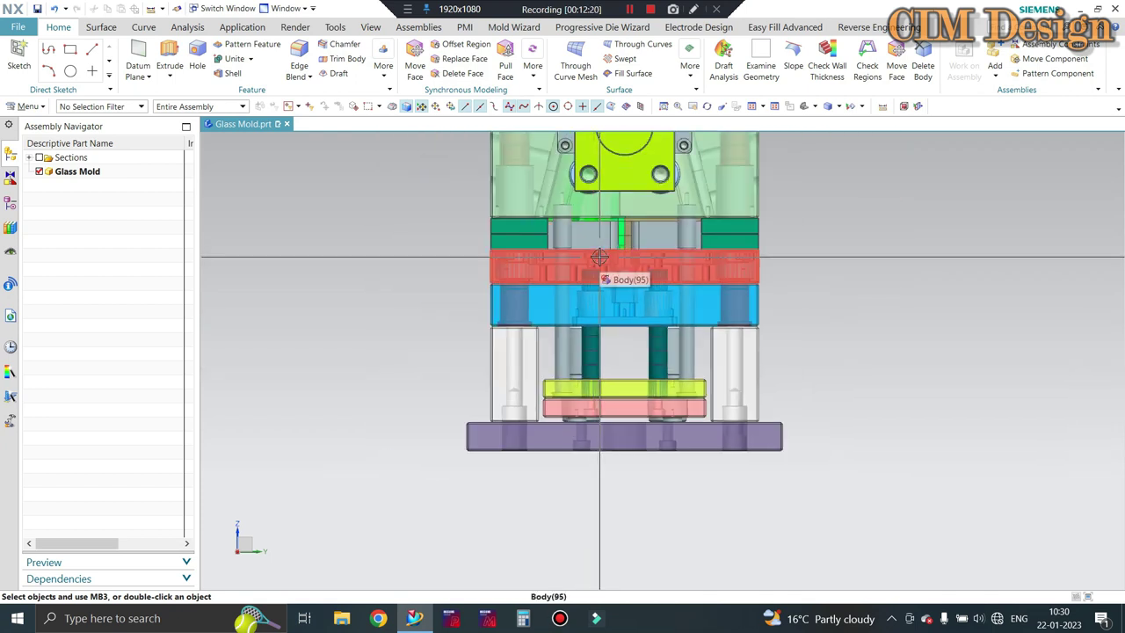
scroll(605, 299, up, 1)
scroll(613, 354, up, 2)
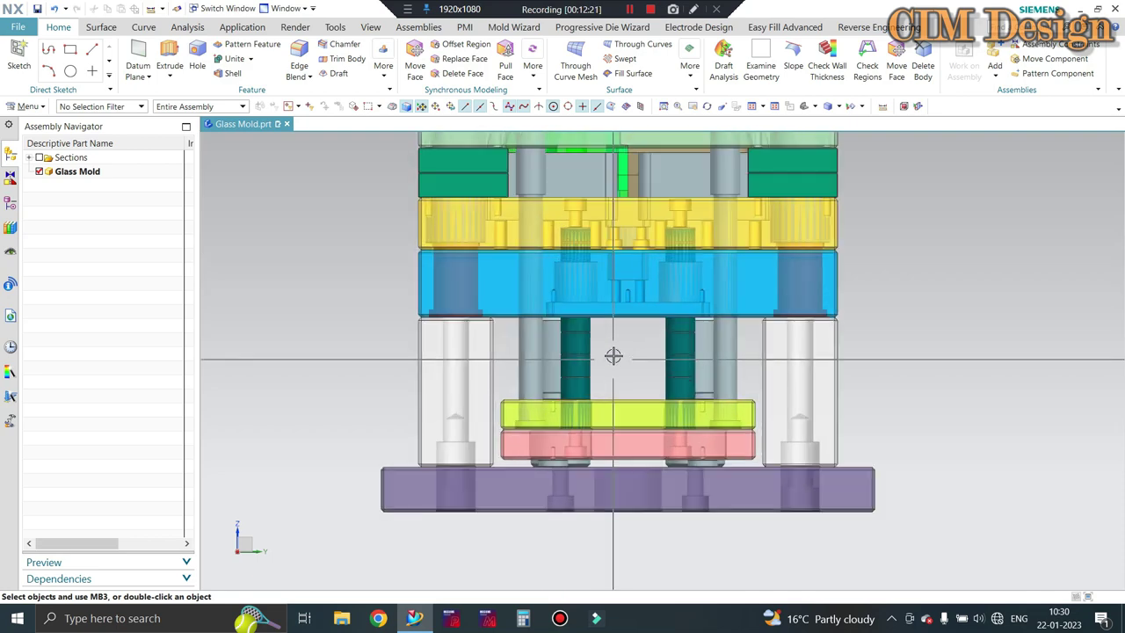
scroll(613, 355, up, 2)
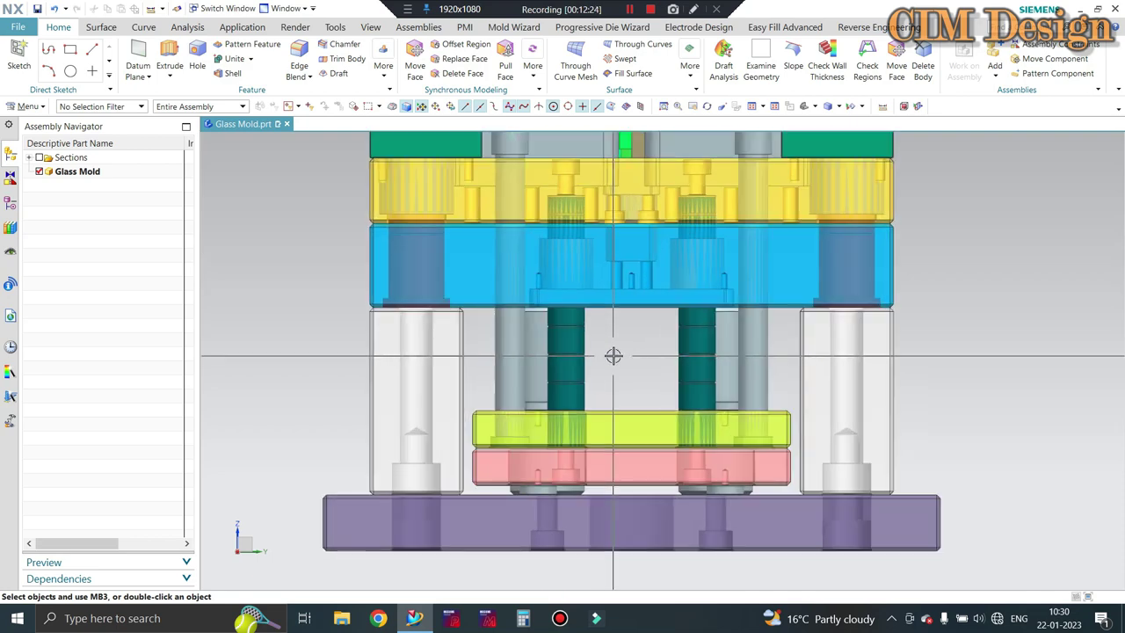
scroll(613, 355, up, 1)
scroll(615, 387, down, 2)
middle_drag(628, 432, 580, 415)
scroll(358, 376, up, 1)
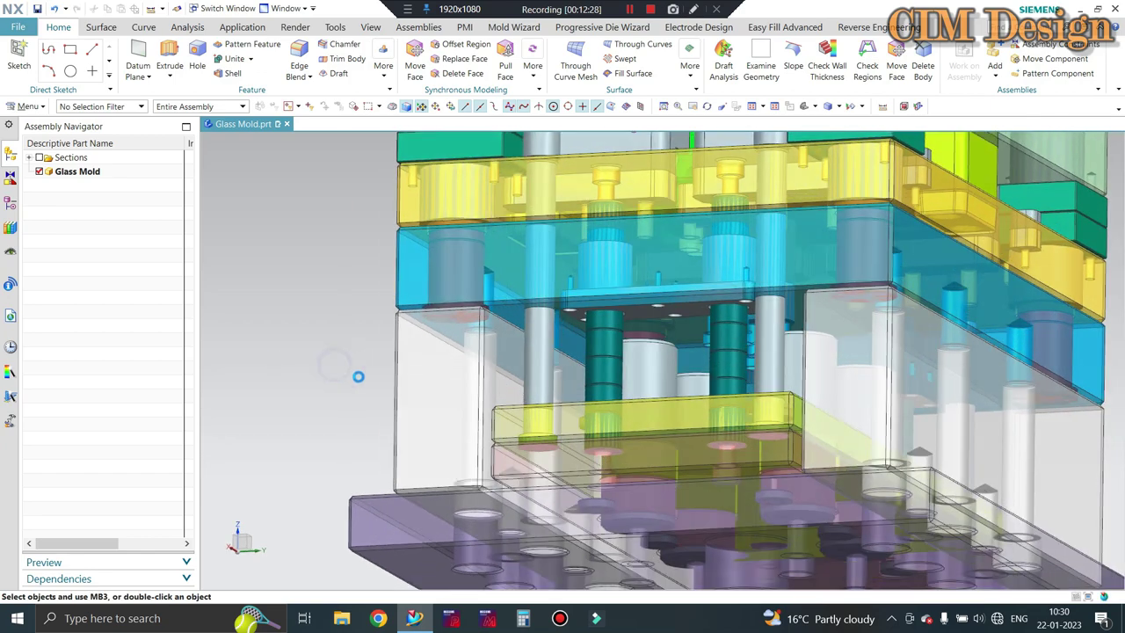
key(ctrl+alt+f)
Zoom around the full front view of the mold, then tilt it toward an isometric angle.
scroll(645, 349, up, 1)
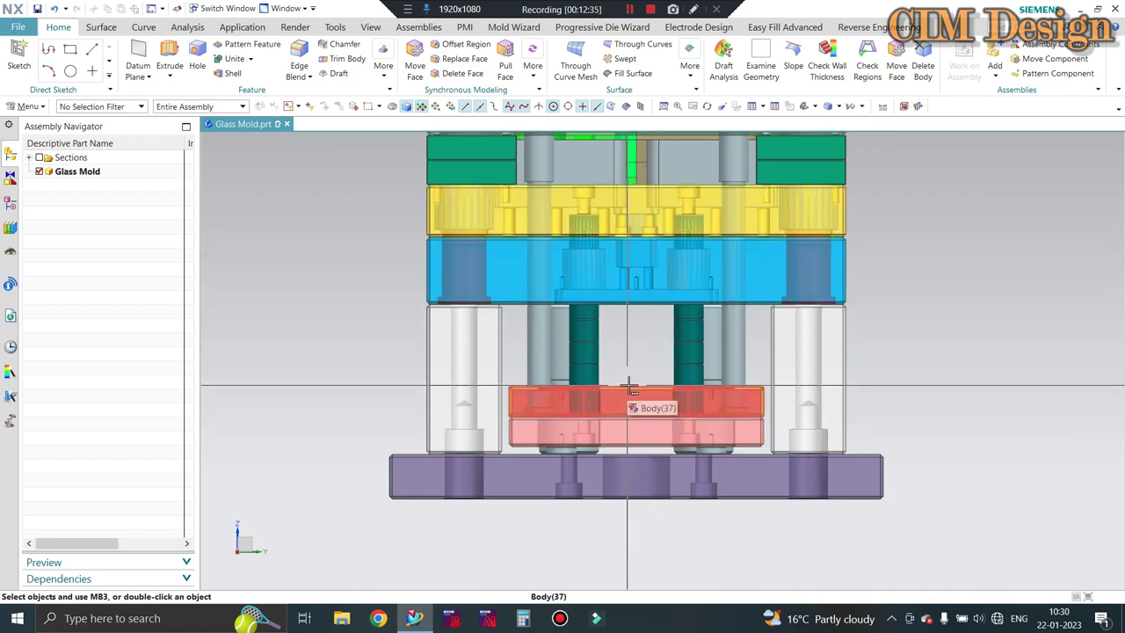
scroll(631, 387, up, 1)
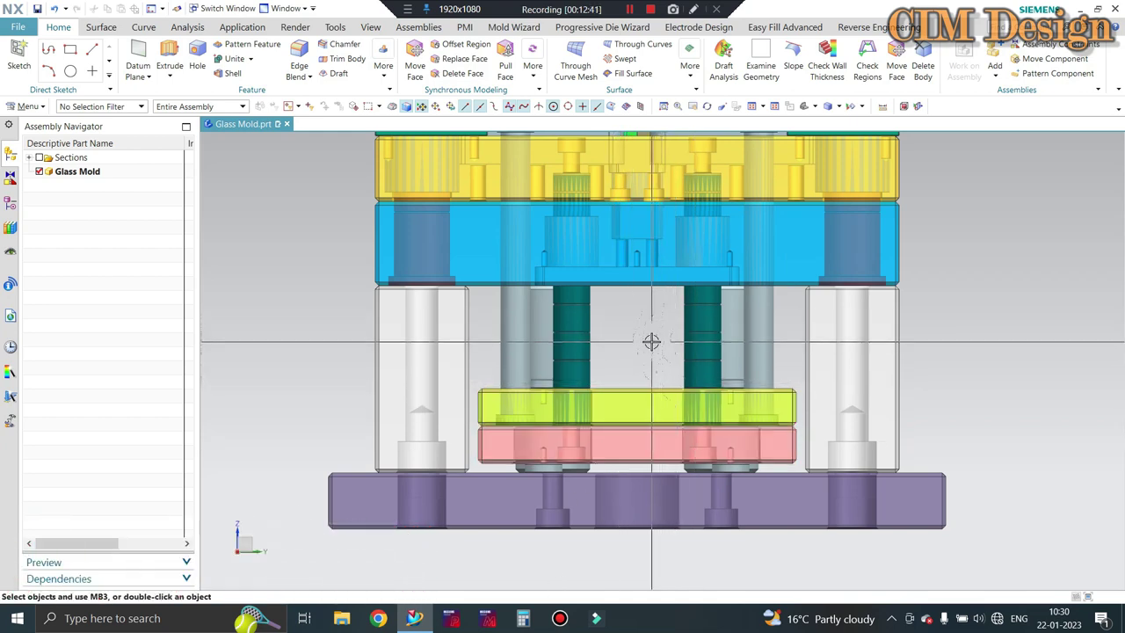
scroll(631, 464, up, 1)
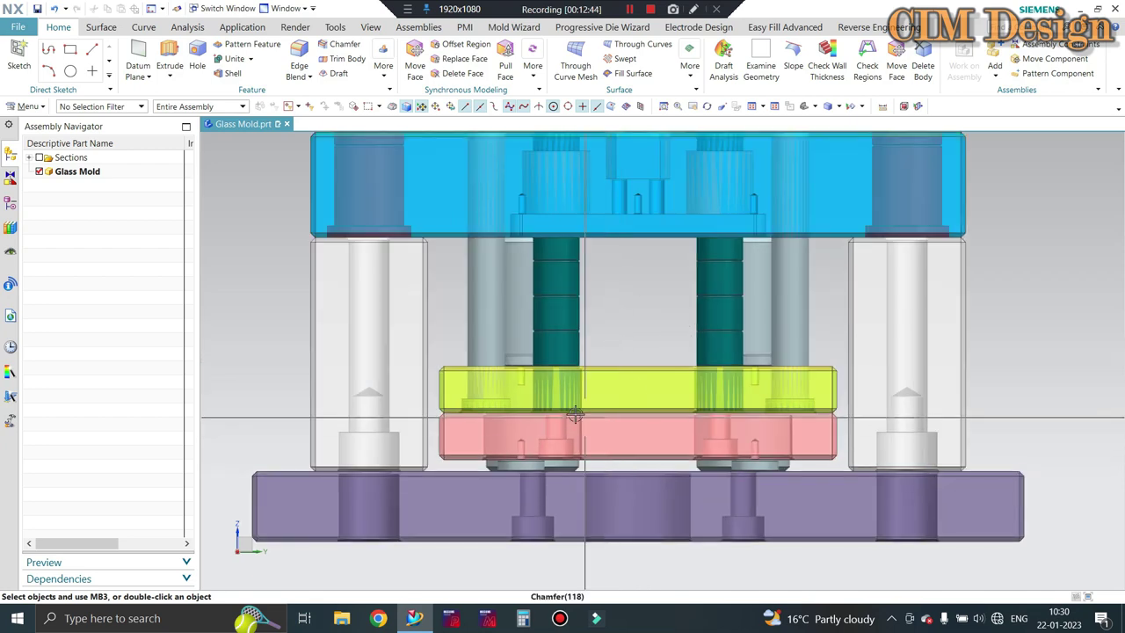
scroll(633, 440, down, 1)
scroll(624, 404, down, 1)
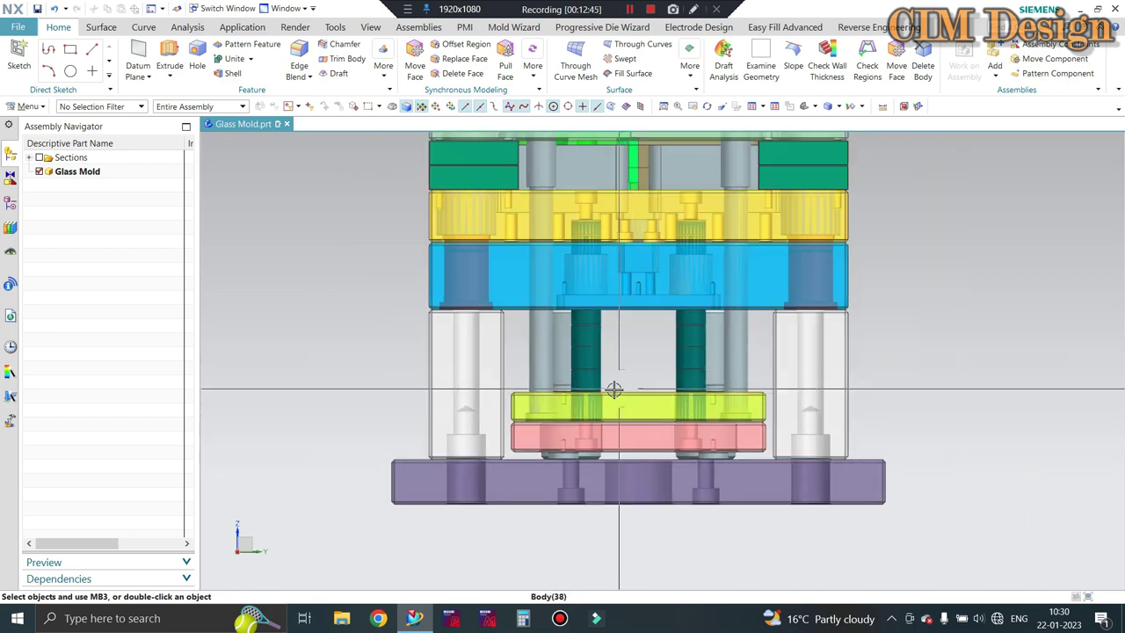
scroll(630, 216, down, 2)
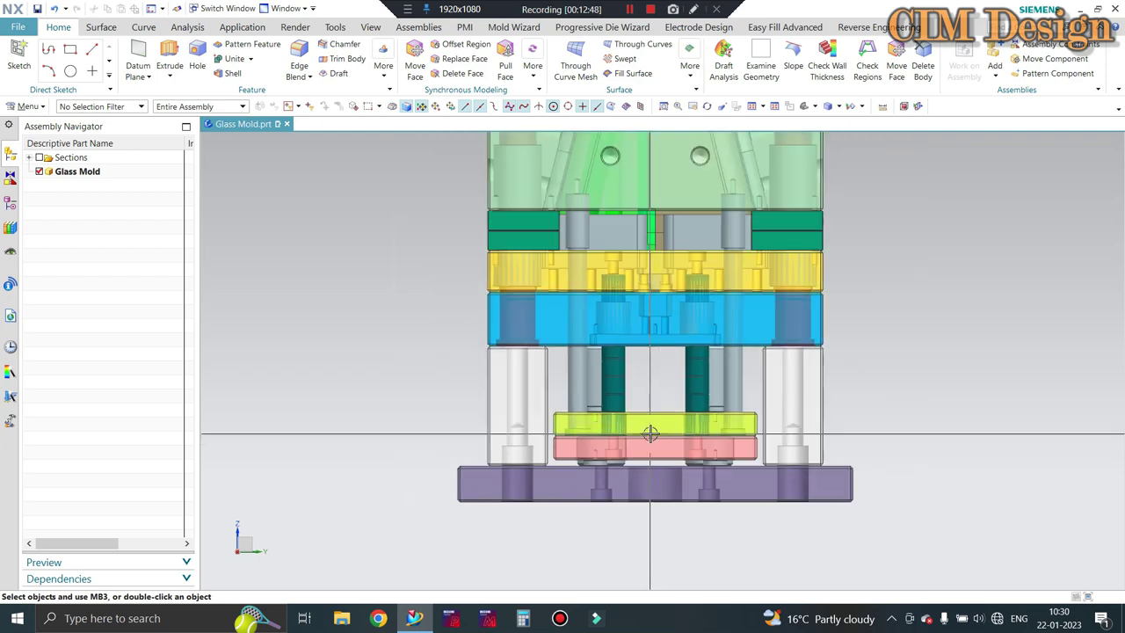
middle_drag(630, 215, 586, 201)
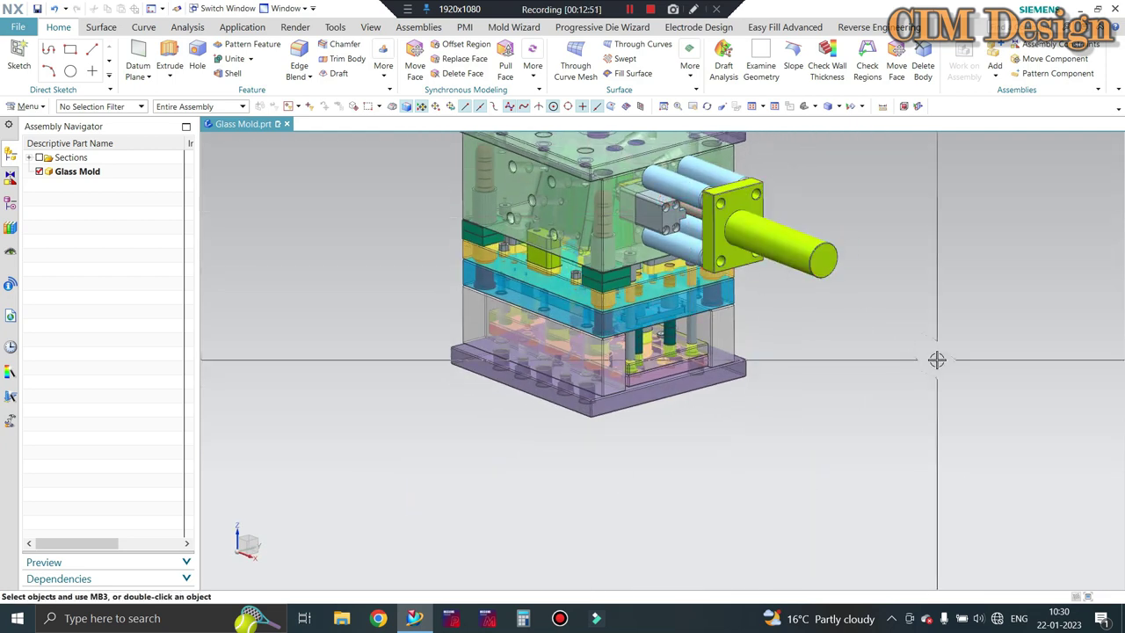
Orbit the mold to an isometric view including the side-mounted cylinder and zoom in.
middle_drag(937, 360, 699, 341)
mouse_move(884, 346)
middle_down()
mouse_move(731, 373)
mouse_move(672, 308)
mouse_move(682, 327)
middle_up()
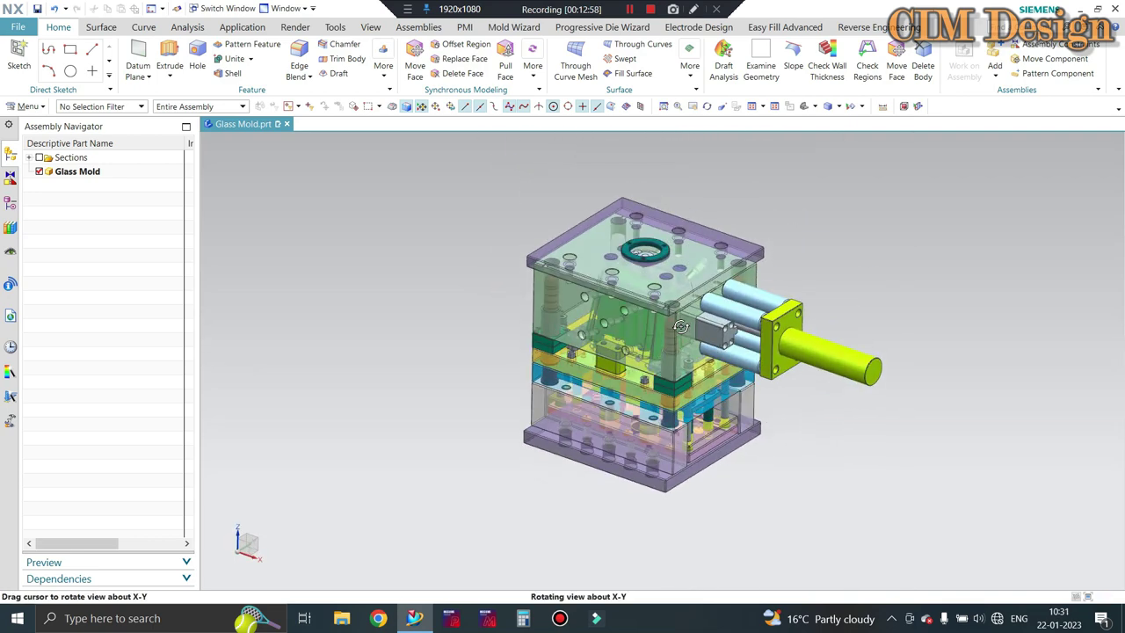
scroll(747, 290, up, 1)
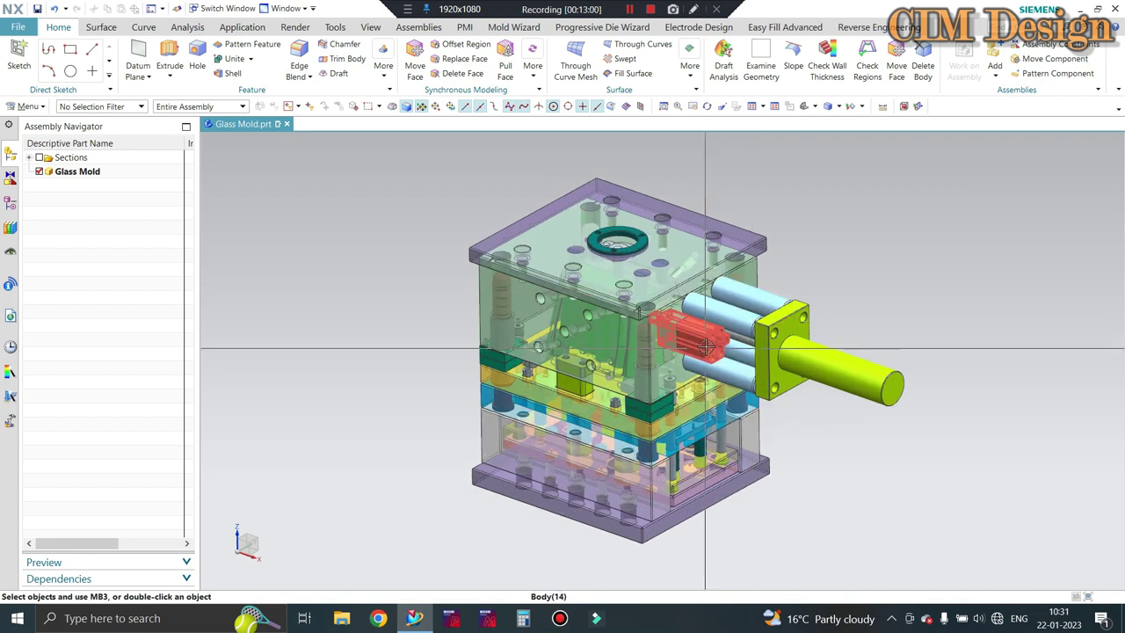
scroll(706, 346, up, 1)
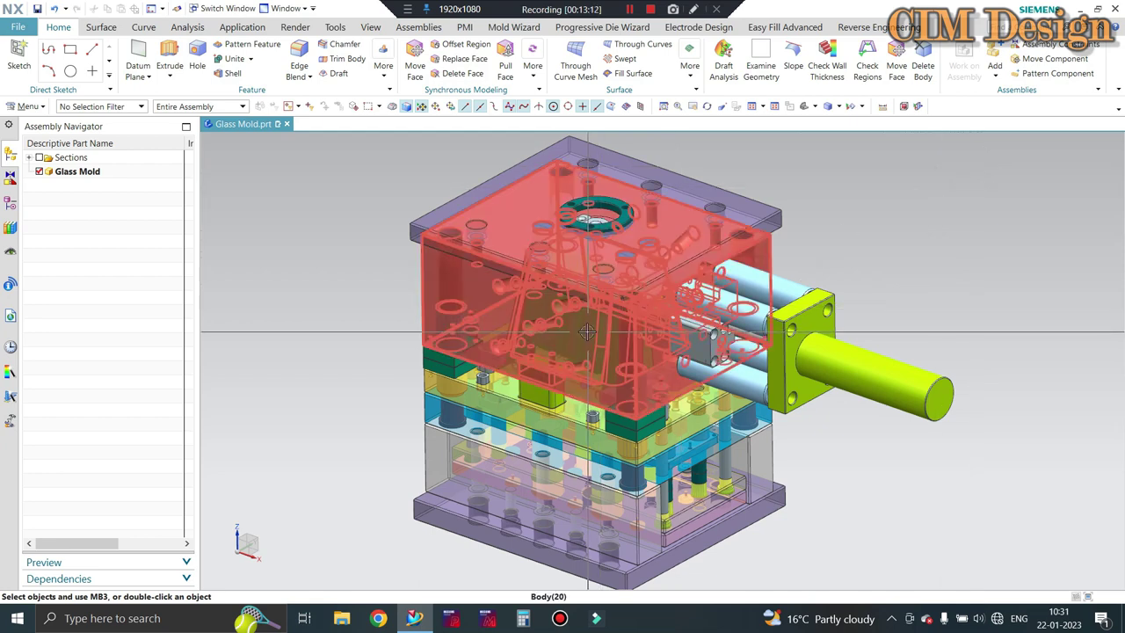
middle_drag(563, 334, 580, 338)
scroll(584, 344, up, 2)
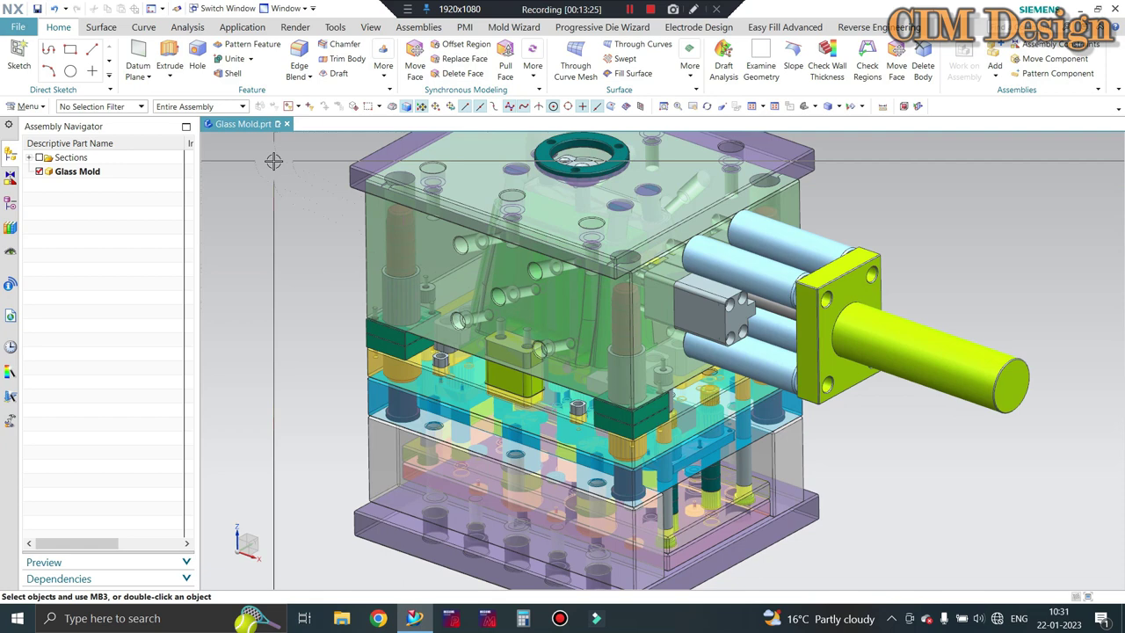
key(Home)
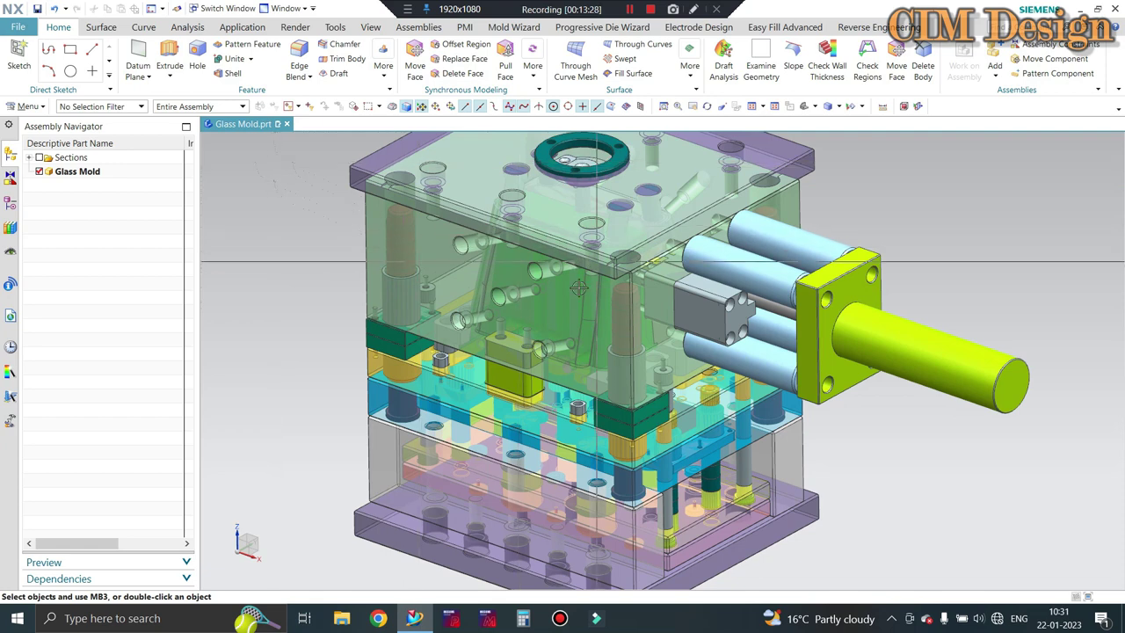
scroll(547, 364, up, 1)
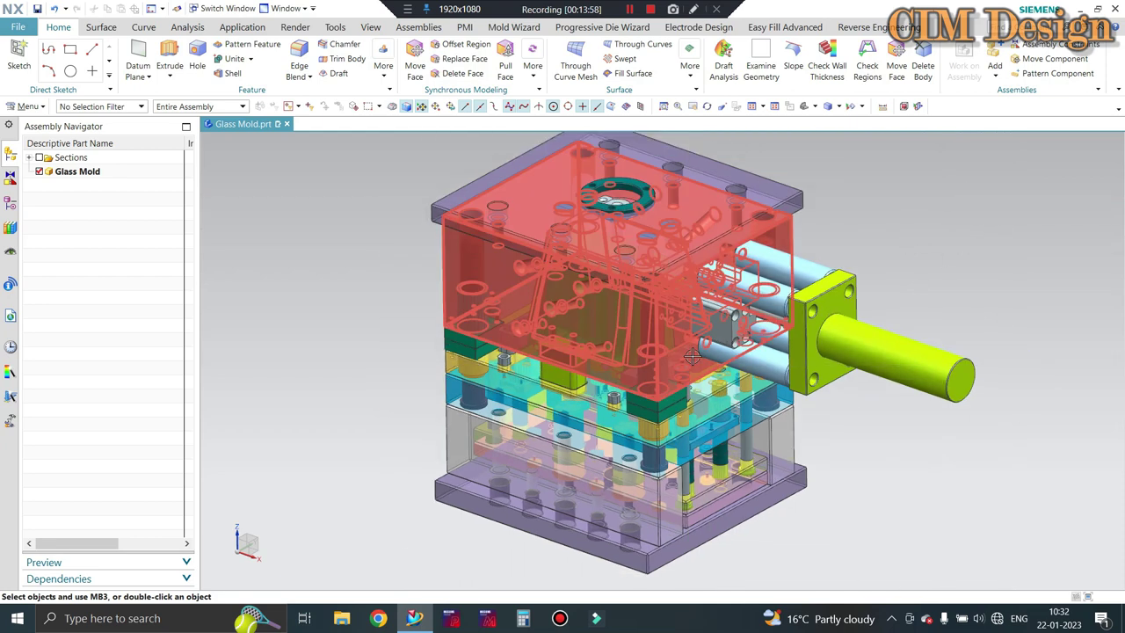
shift+middle_drag(536, 289, 560, 298)
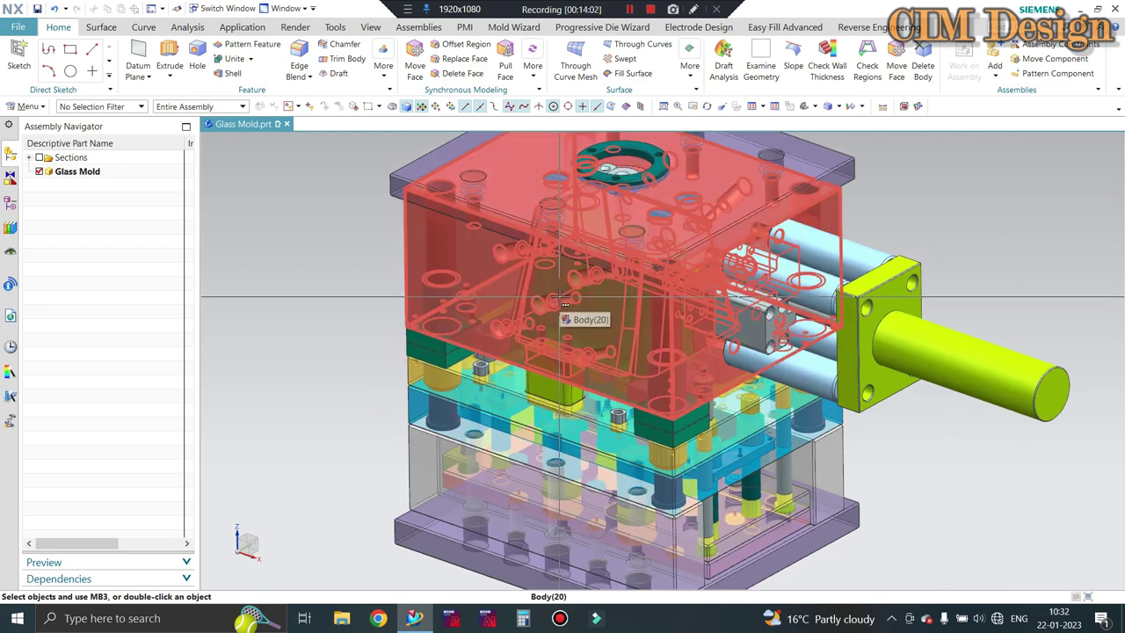
key(ctrl+f)
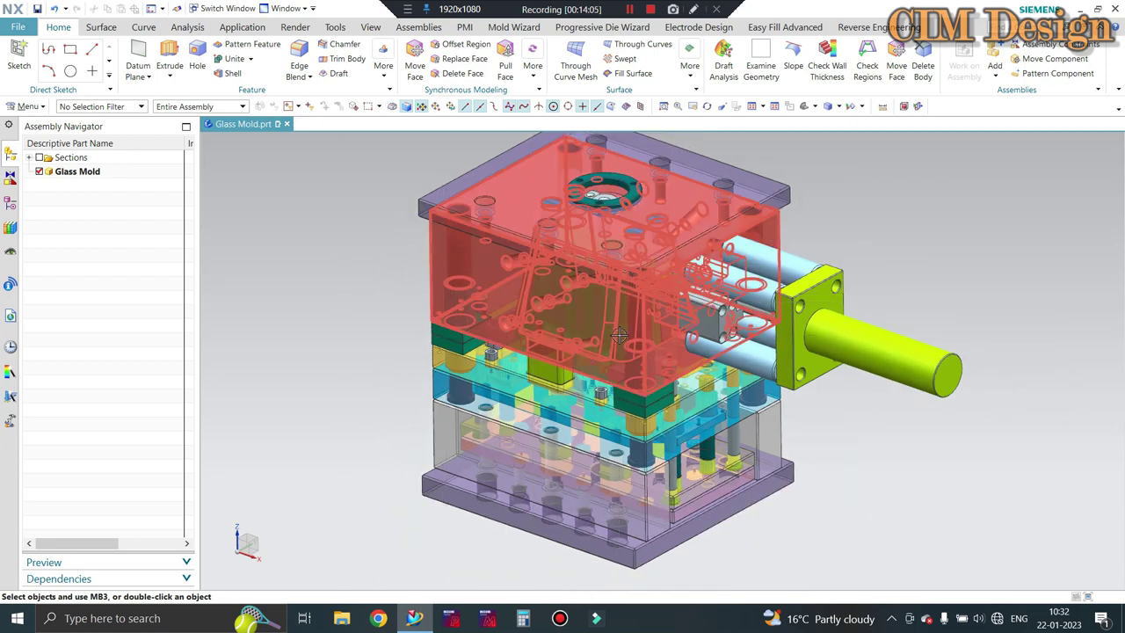
scroll(619, 341, up, 3)
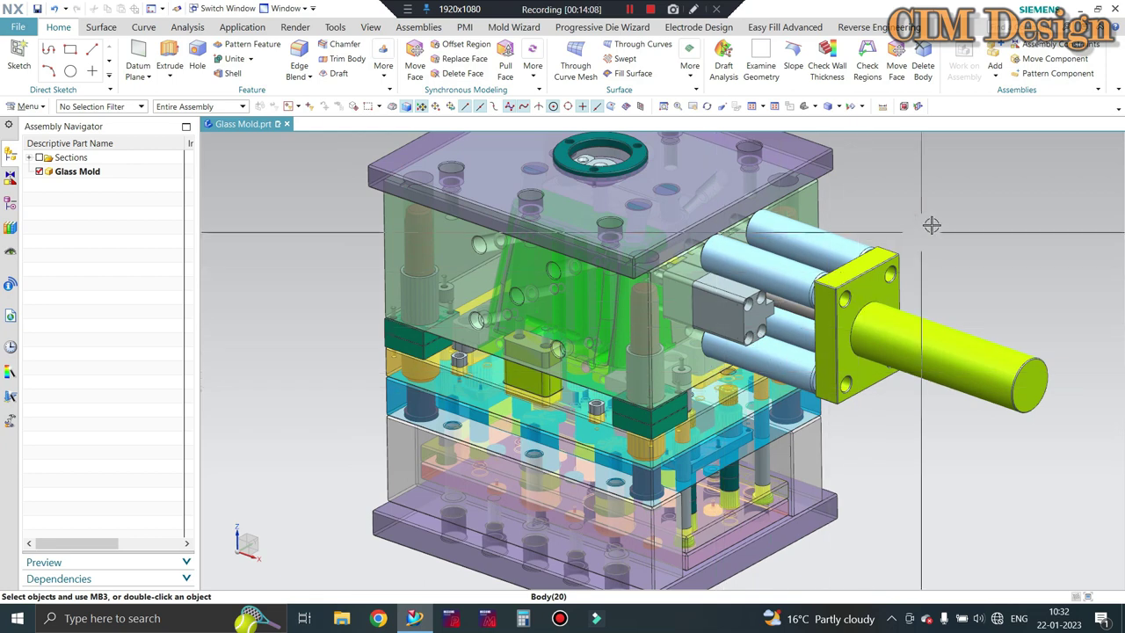